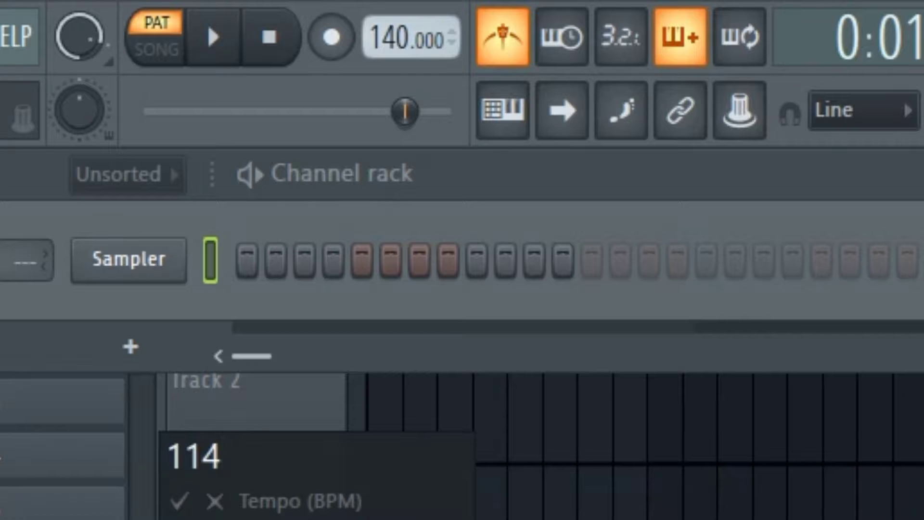
Set the project tempo to 114 BPM and the time signature numerator to 3 in the project settings.
left_click(179, 501)
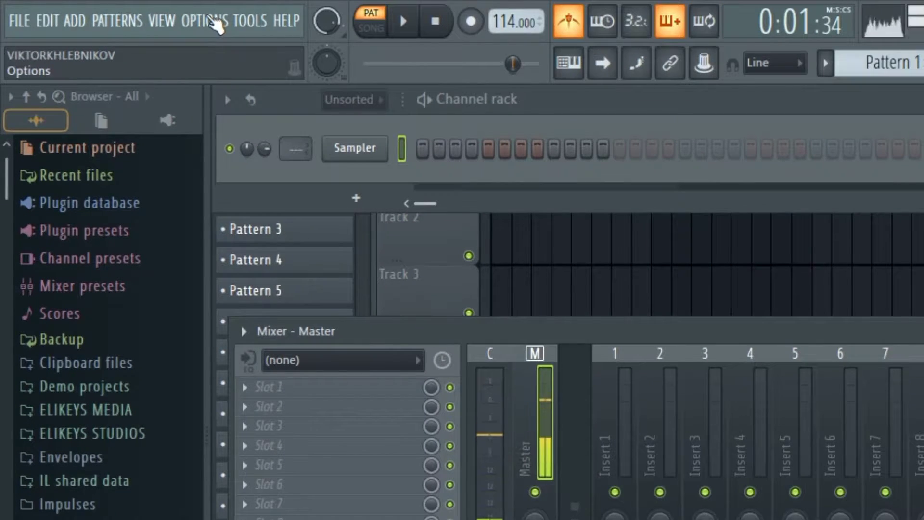
left_click(221, 22)
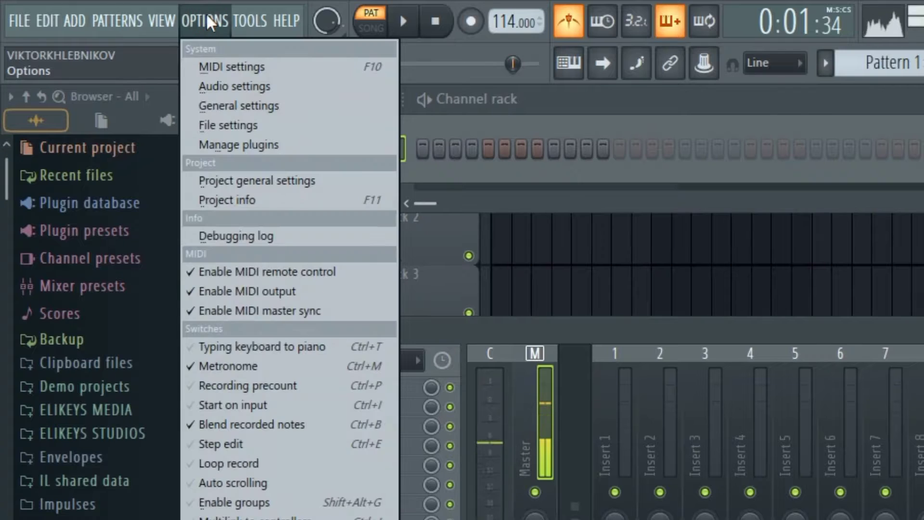
left_click(200, 122)
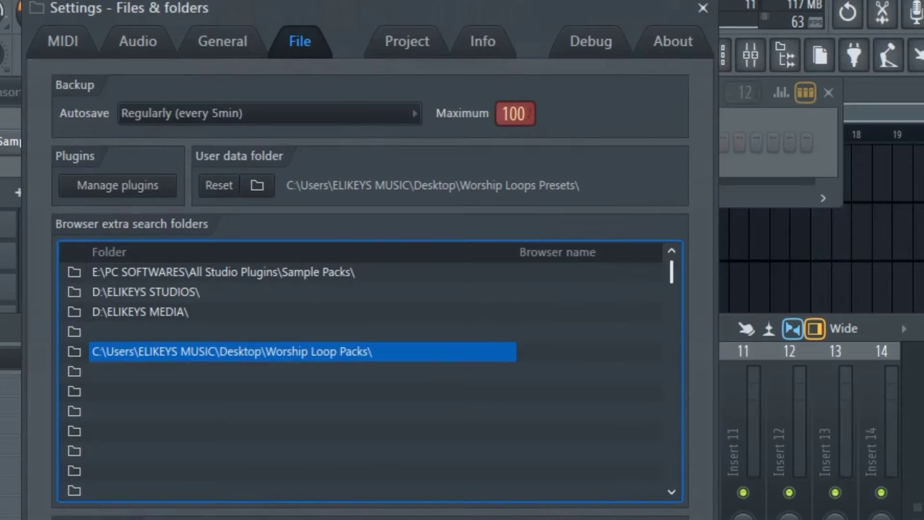
left_click(407, 43)
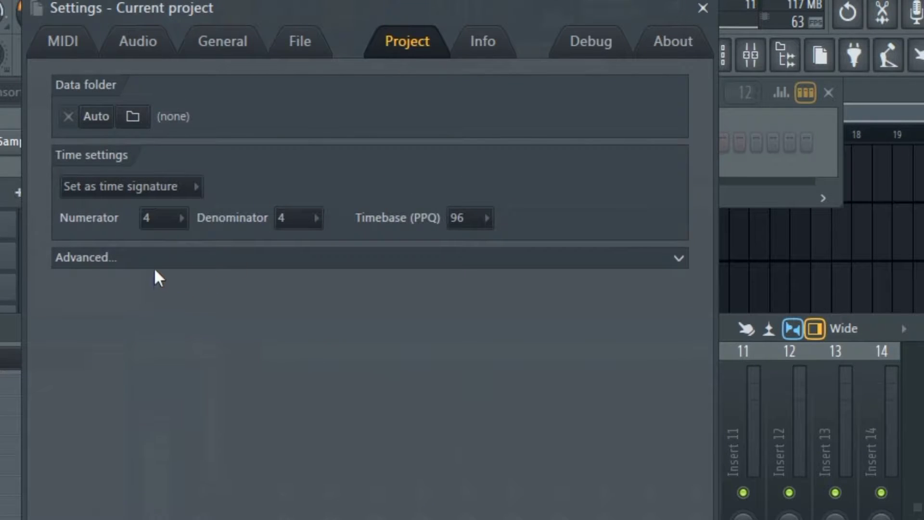
left_click(168, 216)
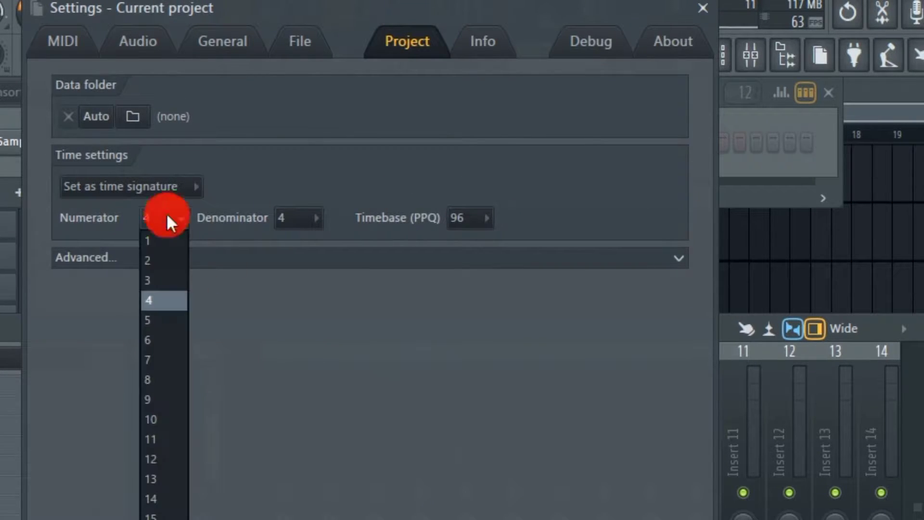
left_click(161, 284)
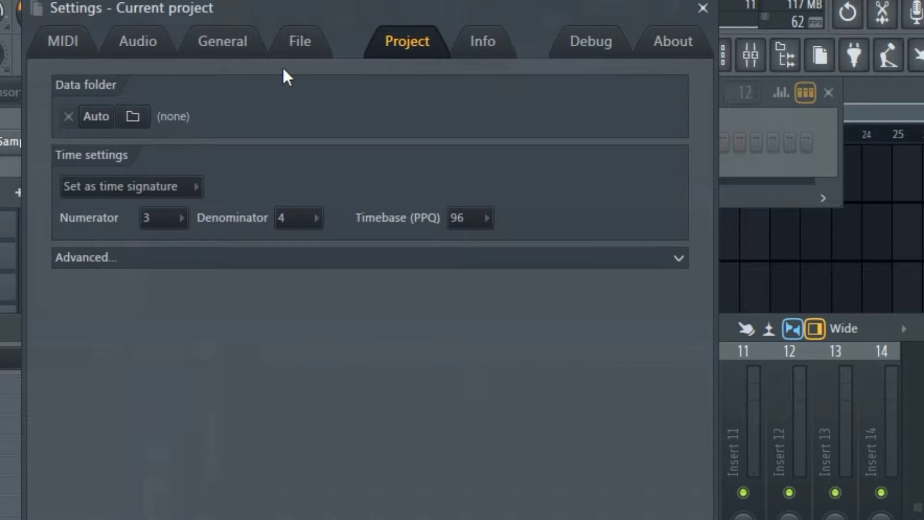
Add the Desktop folder Worship Loop Packs as a browser extra search folder in the file settings.
left_click(313, 45)
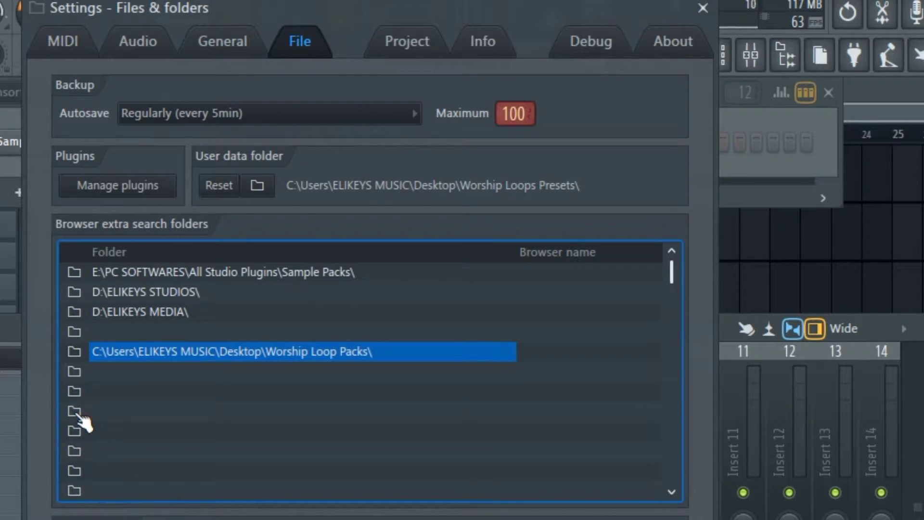
left_click(74, 350)
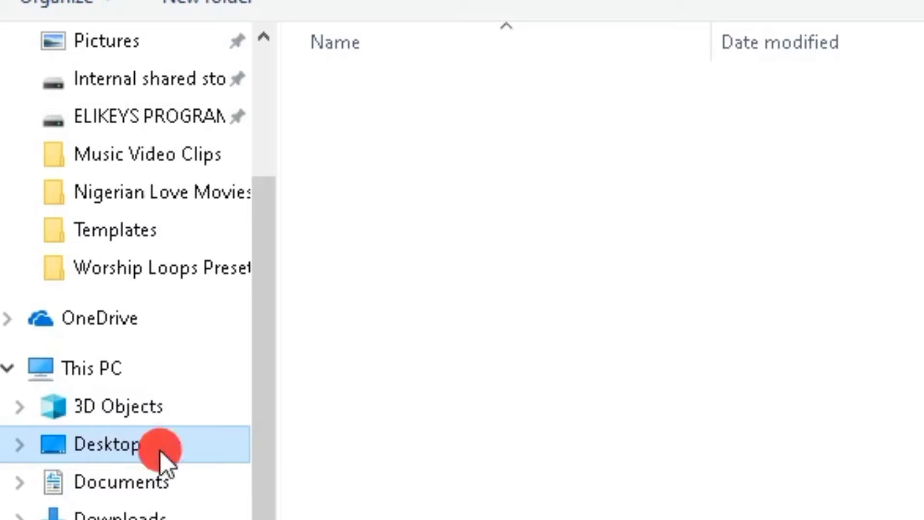
left_click(160, 451)
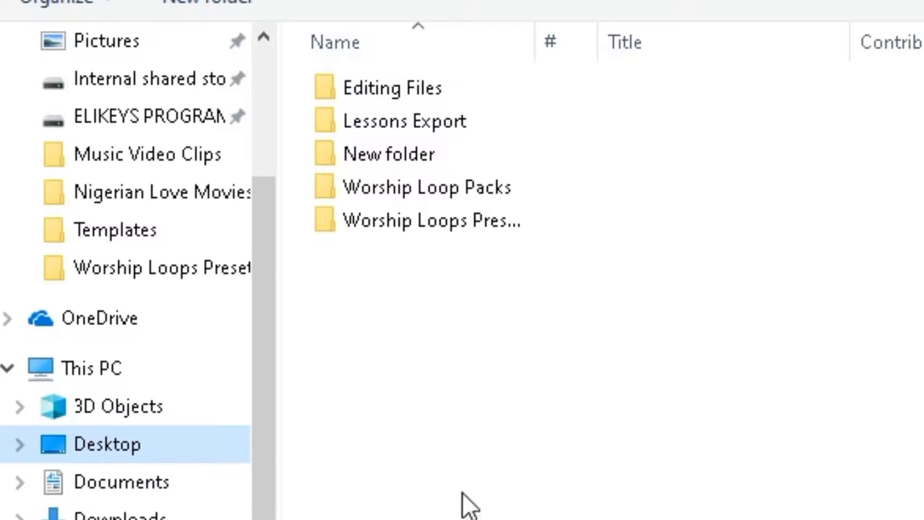
double_click(486, 188)
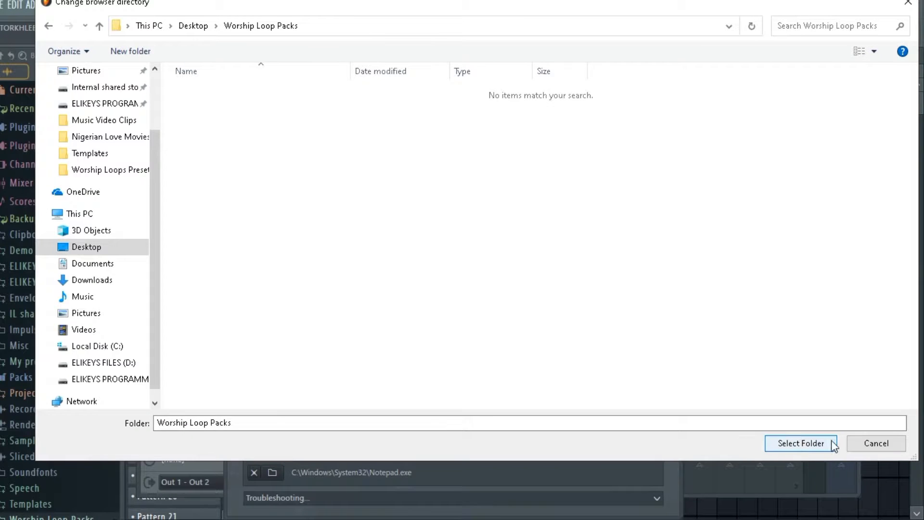
left_click(802, 443)
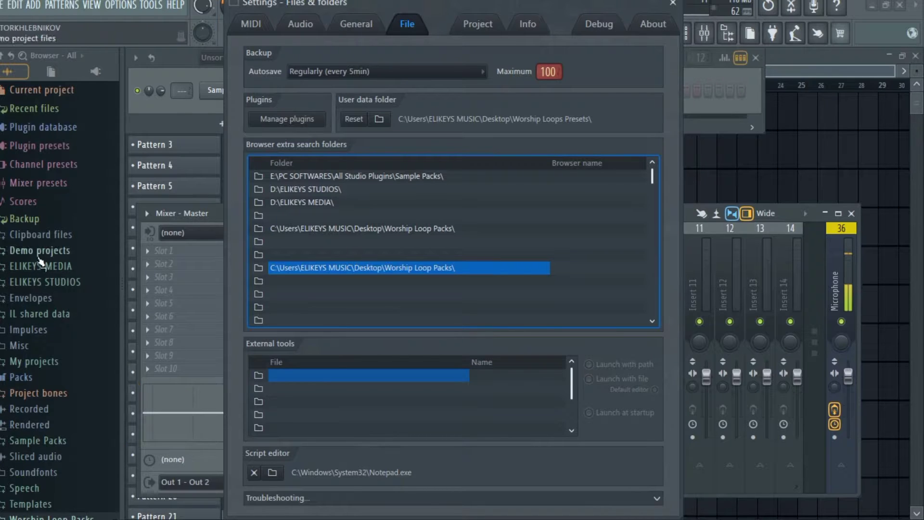
Check the contents of the Worship Loop Packs folder in the browser and close the settings.
scroll(34, 317, "down", 3)
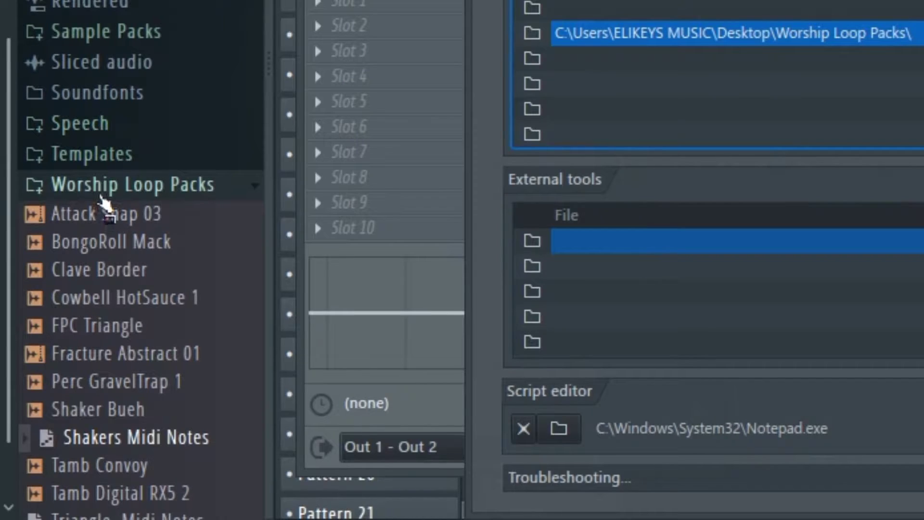
left_click(100, 192)
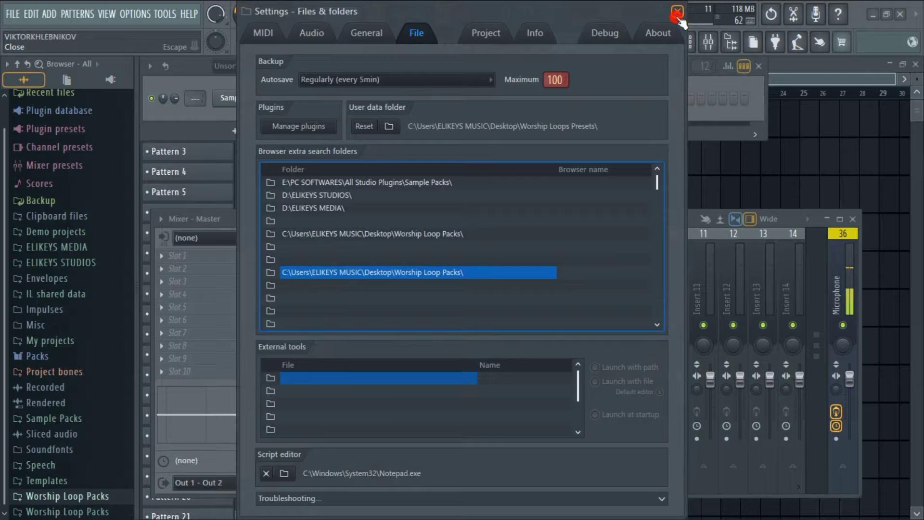
left_click(678, 12)
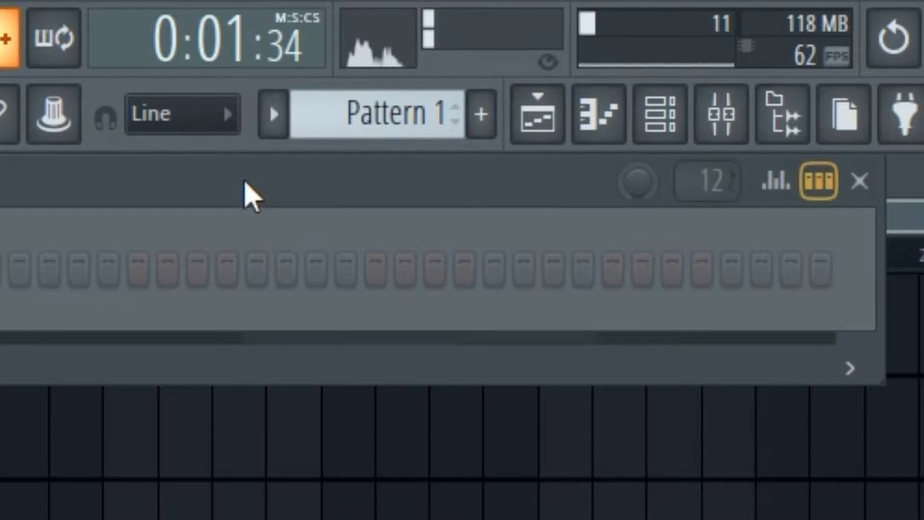
Lower the channel rack slightly, set the pattern length to 1 bar, and add a little swing.
left_click_drag(536, 72, 536, 88)
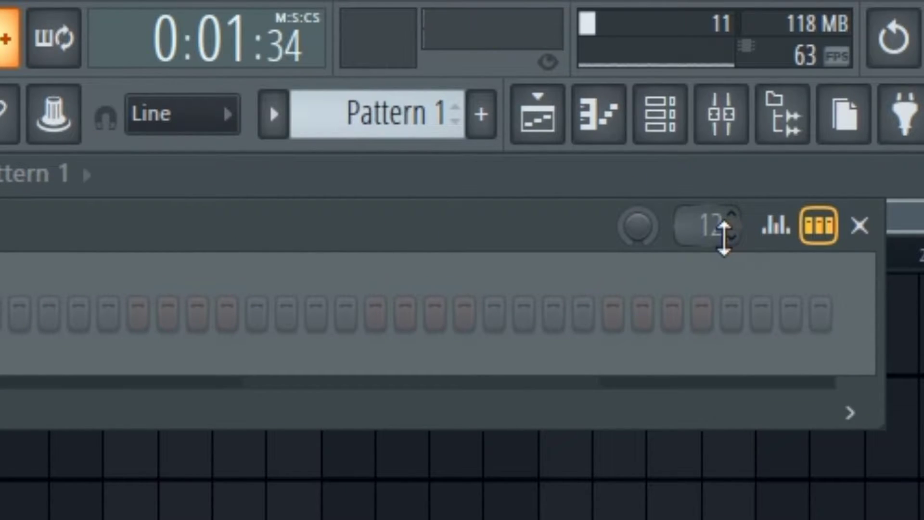
right_click(715, 234)
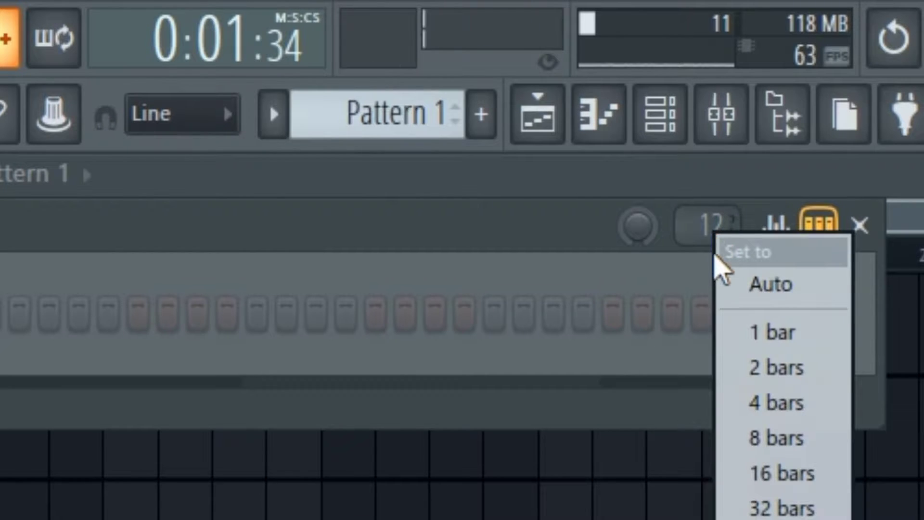
left_click(736, 337)
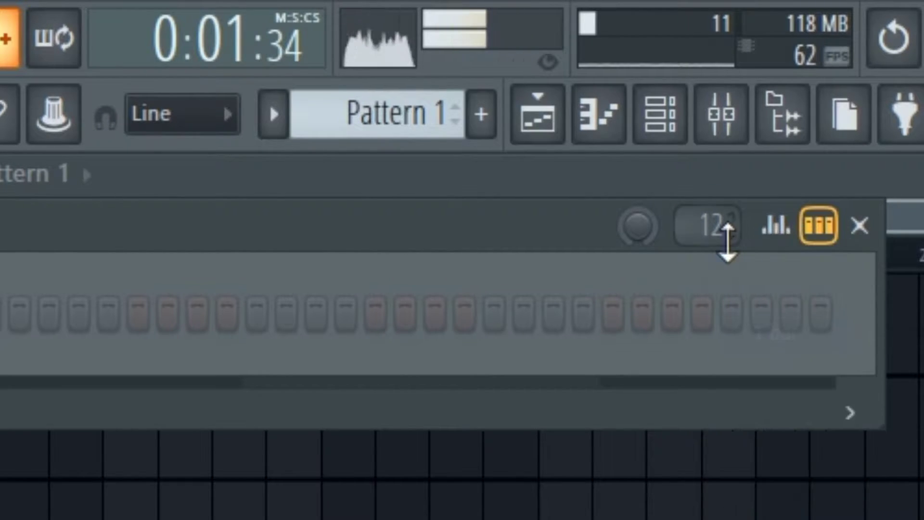
right_click(718, 224)
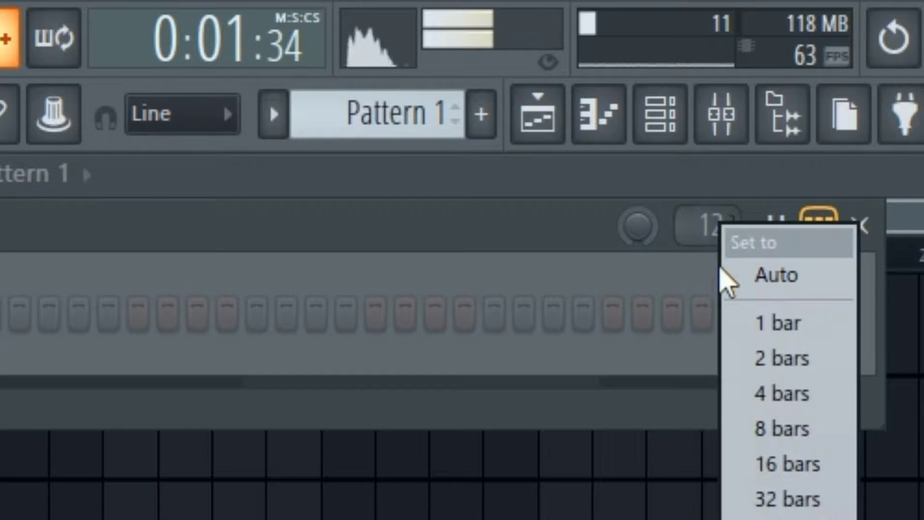
left_click(753, 330)
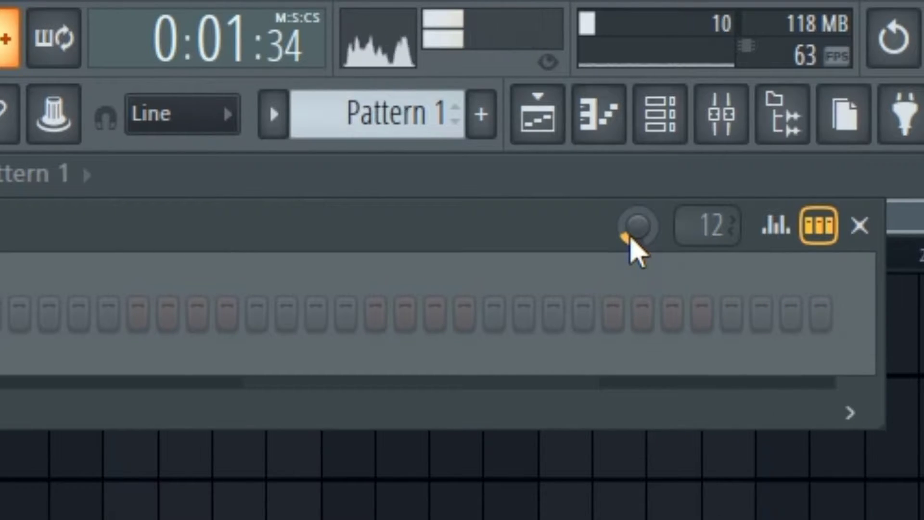
left_click_drag(629, 239, 631, 244)
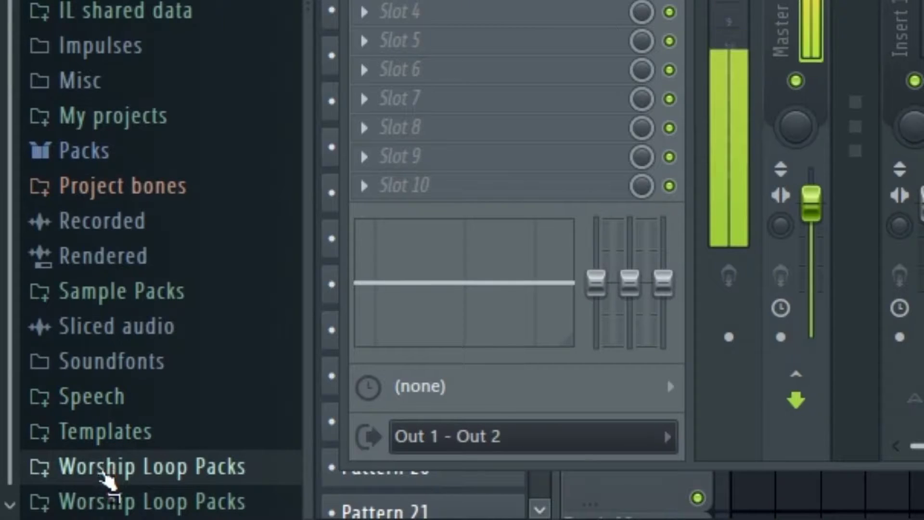
Preview the Shaker Bueh sample from the Worship Loop Packs folder and load it onto the Sampler channel.
left_click(108, 465)
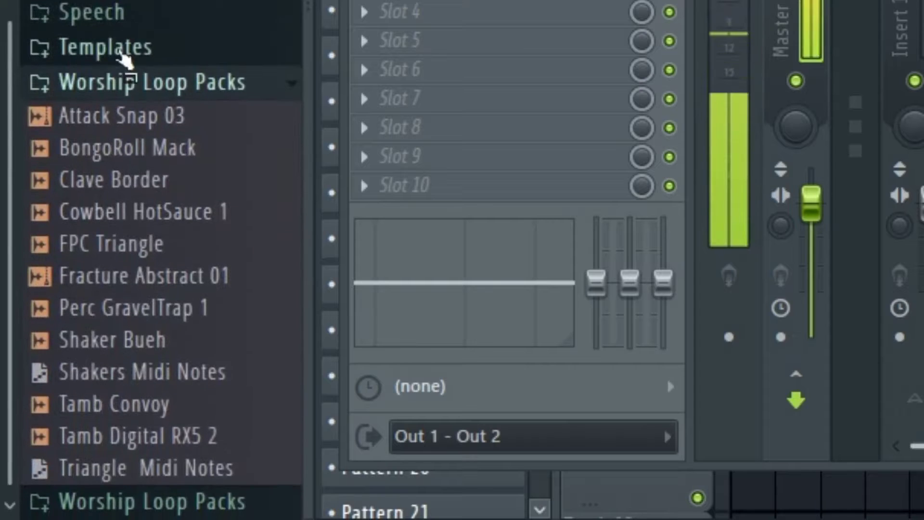
left_click(126, 350)
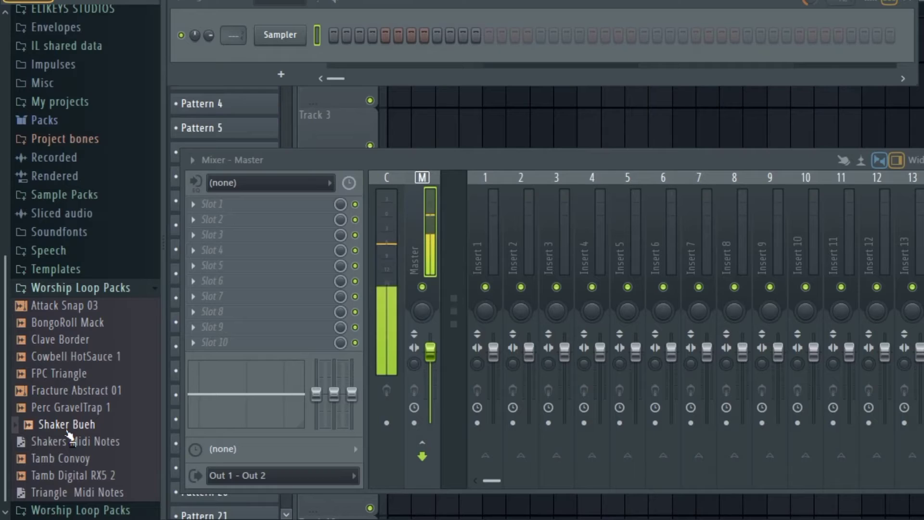
left_click_drag(125, 350, 125, 388)
left_click_drag(67, 451, 281, 39)
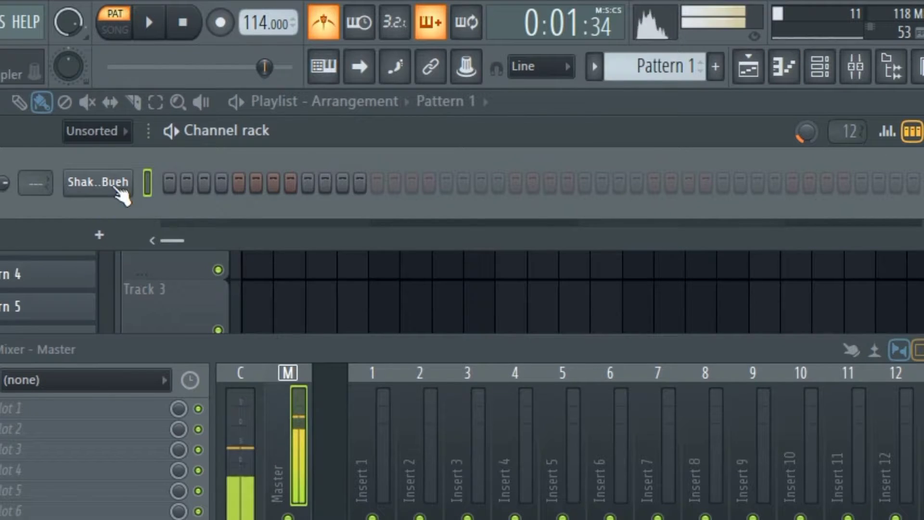
Open the Shaker Bueh channel's piano roll and set the snap to 1/3 step.
right_click(118, 193)
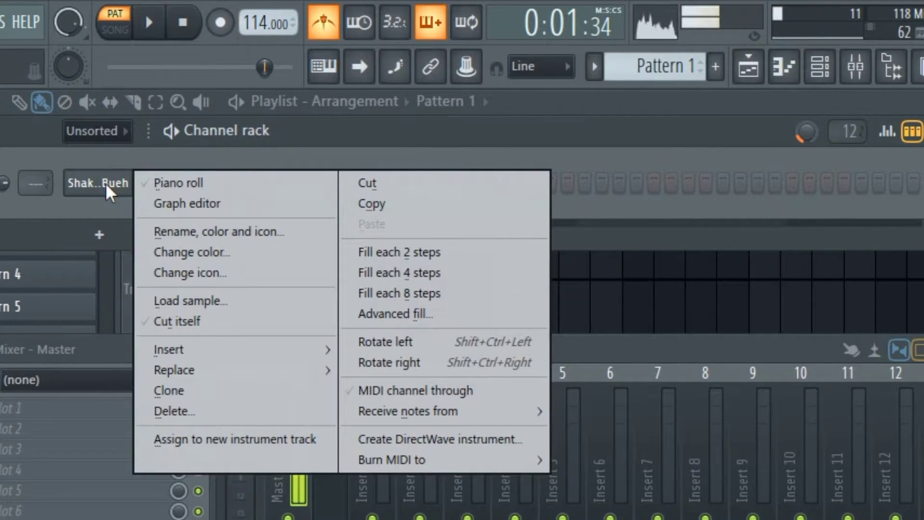
left_click(188, 191)
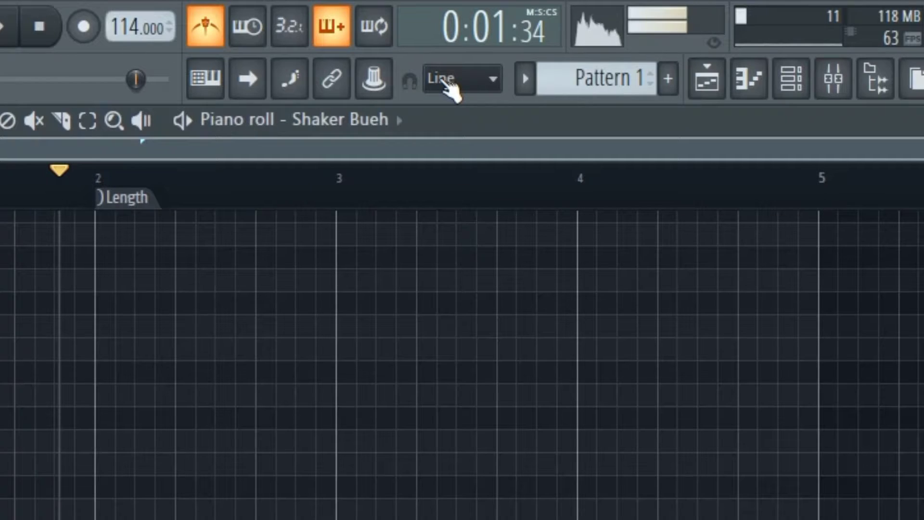
left_click(500, 42)
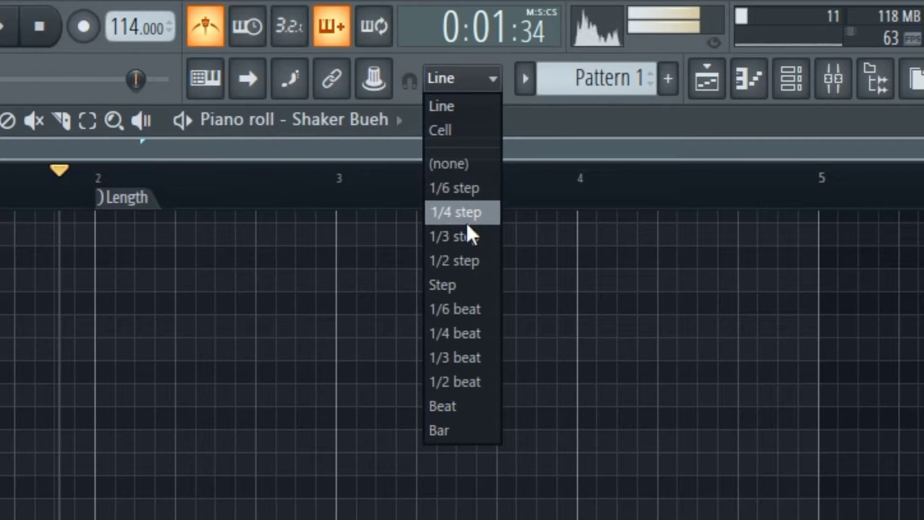
left_click(466, 240)
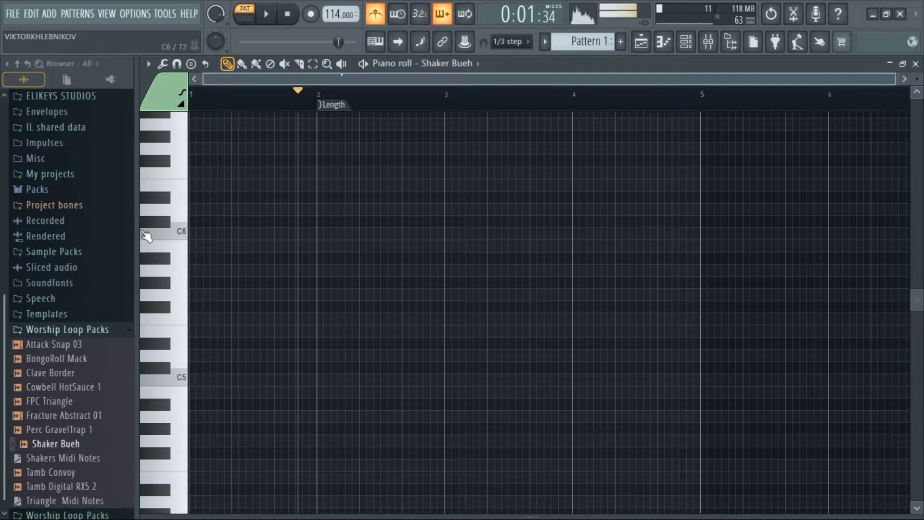
Hide the browser to give the first bar of the piano roll more room.
scroll(186, 227, "up", 3)
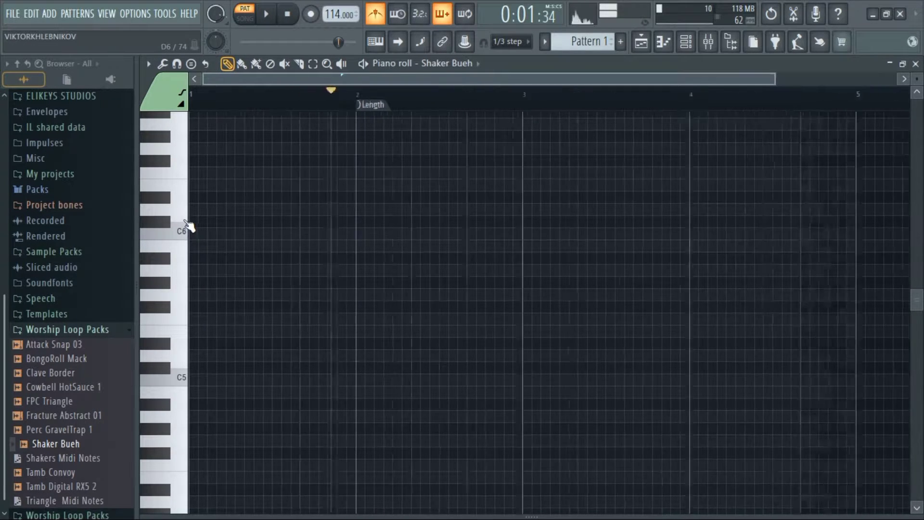
scroll(187, 227, "up", 2)
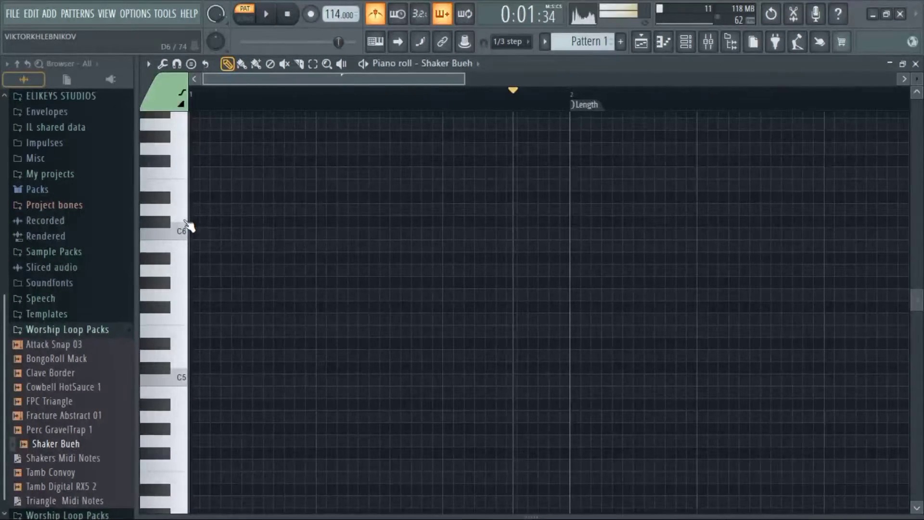
scroll(187, 227, "down", 1)
scroll(157, 207, "up", 3)
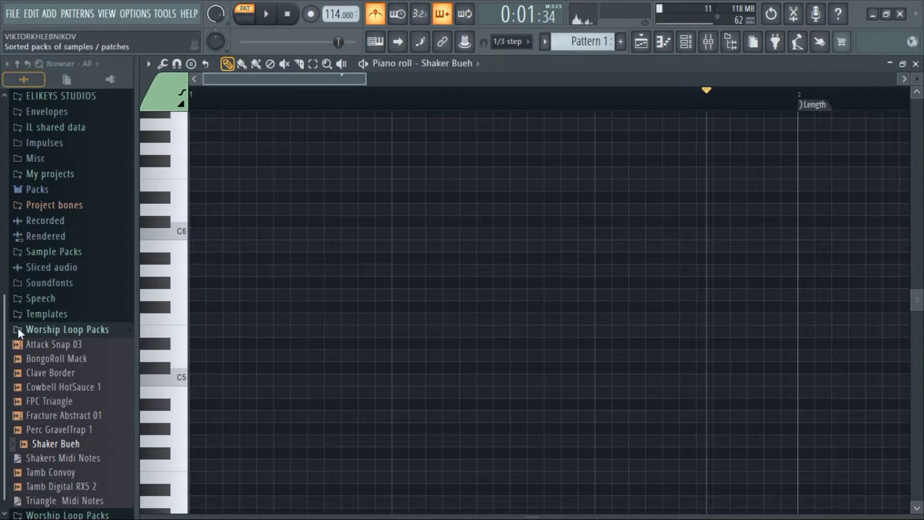
left_click(731, 43)
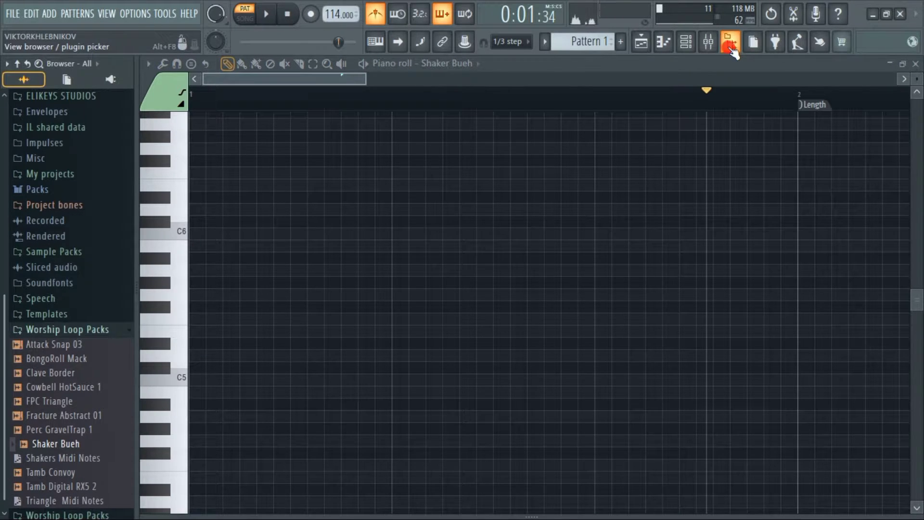
left_click(732, 44)
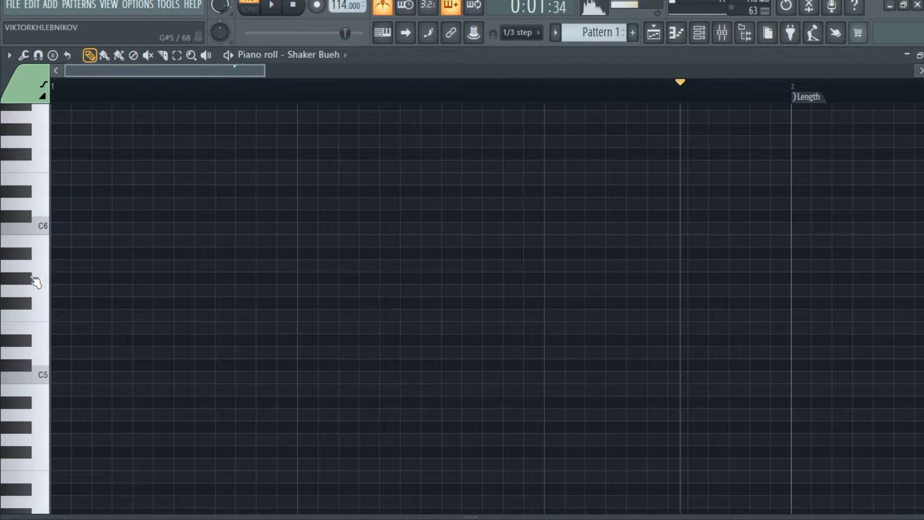
Audition the shaker sound repeatedly at G5 on the piano roll keyboard.
left_click(30, 296)
left_click(30, 296)
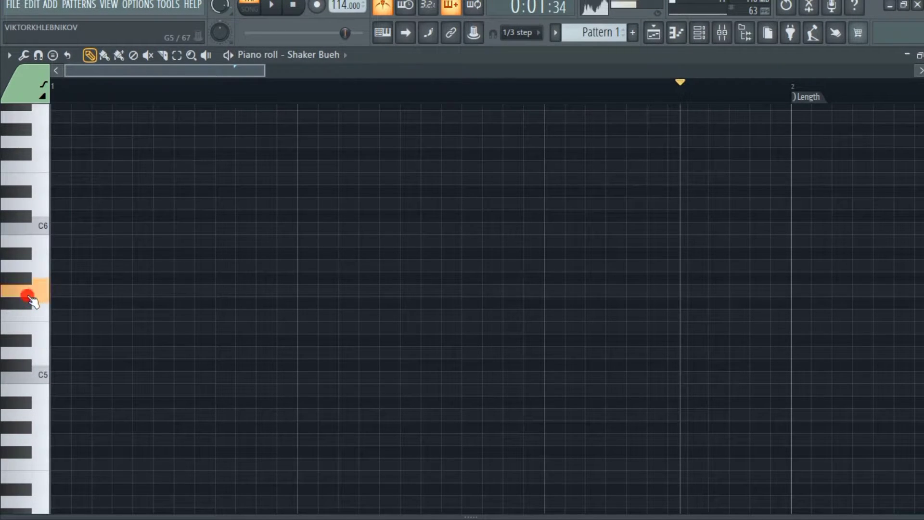
left_click(30, 296)
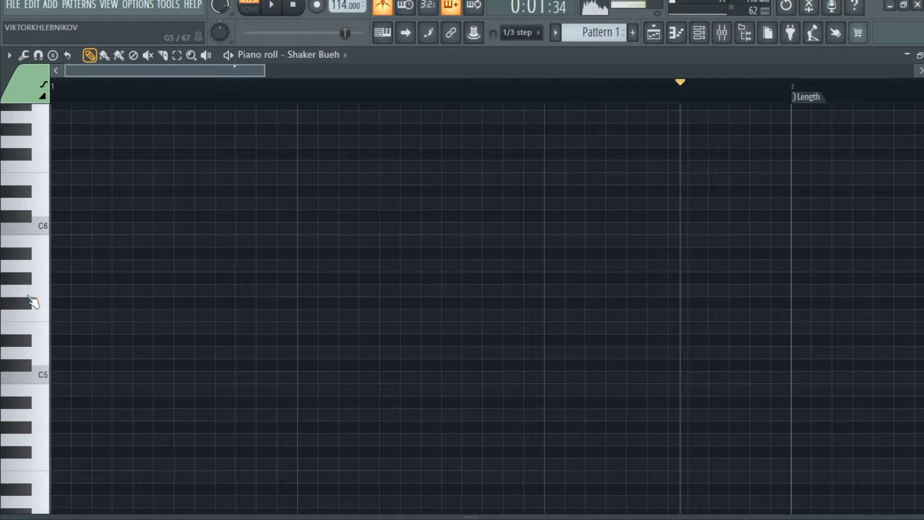
left_click(31, 296)
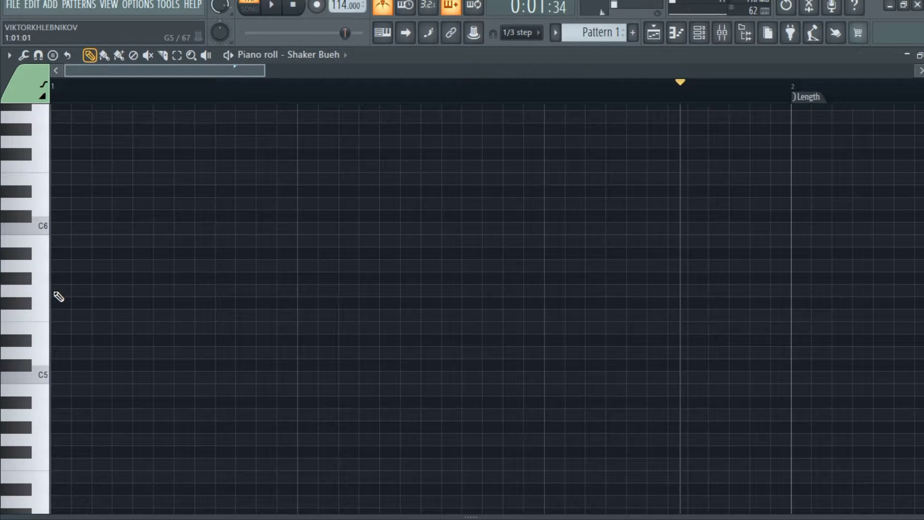
Against the metronome, place G5 shaker notes on all three beats of bar 1 and on the first beat of bar 2.
key("space")
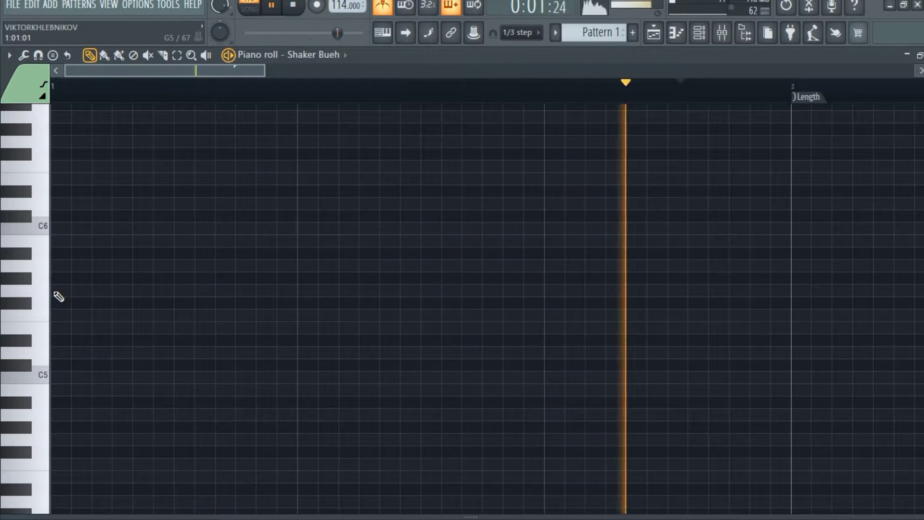
left_click(57, 292)
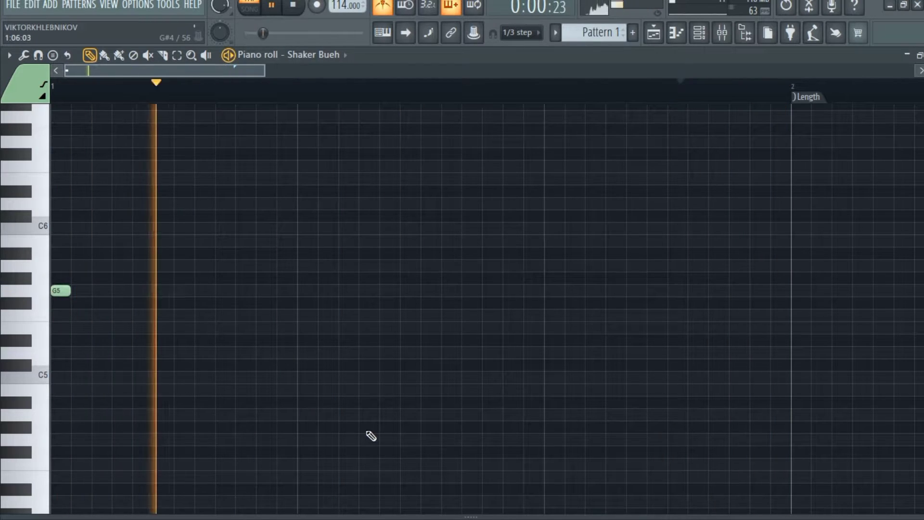
key("space")
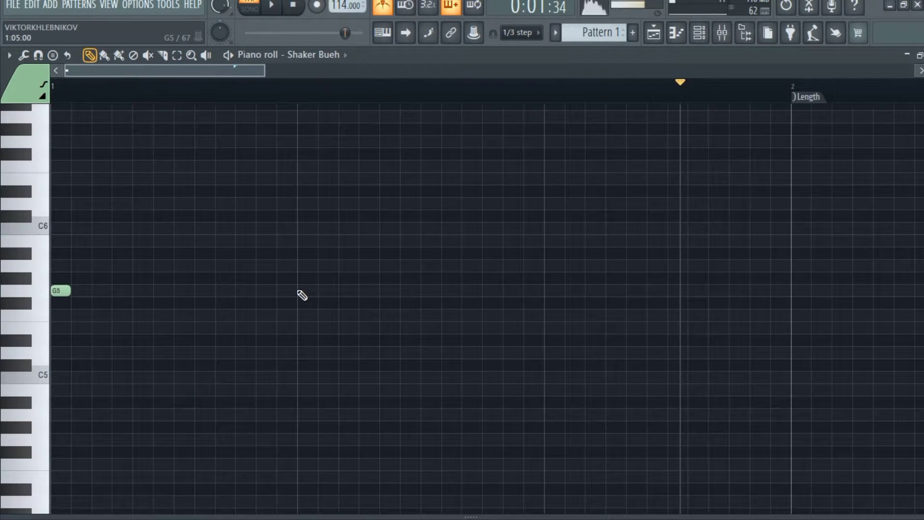
left_click(299, 292)
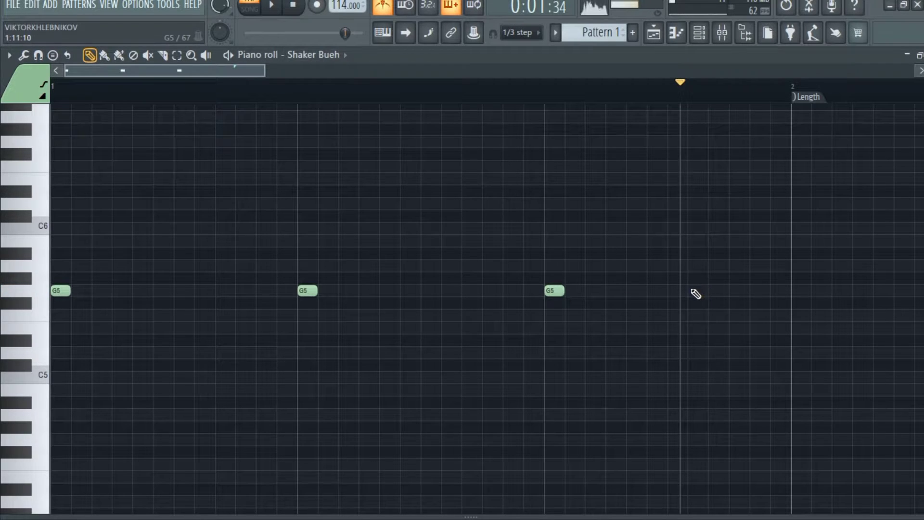
left_click(794, 292)
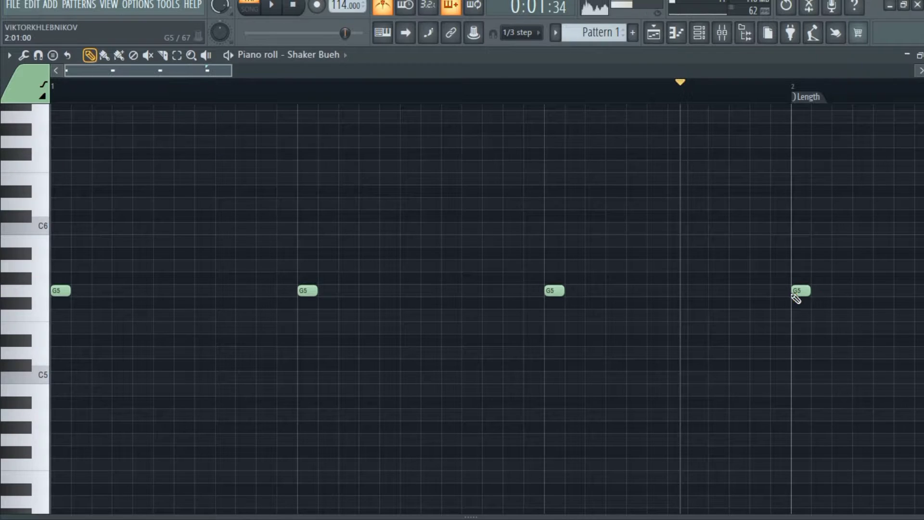
Place G5 notes on beats 2 and 3 of bar 2 and at the start of bar 3, and play the pattern.
scroll(855, 311, "down", 1)
scroll(847, 311, "down", 5, "ctrl")
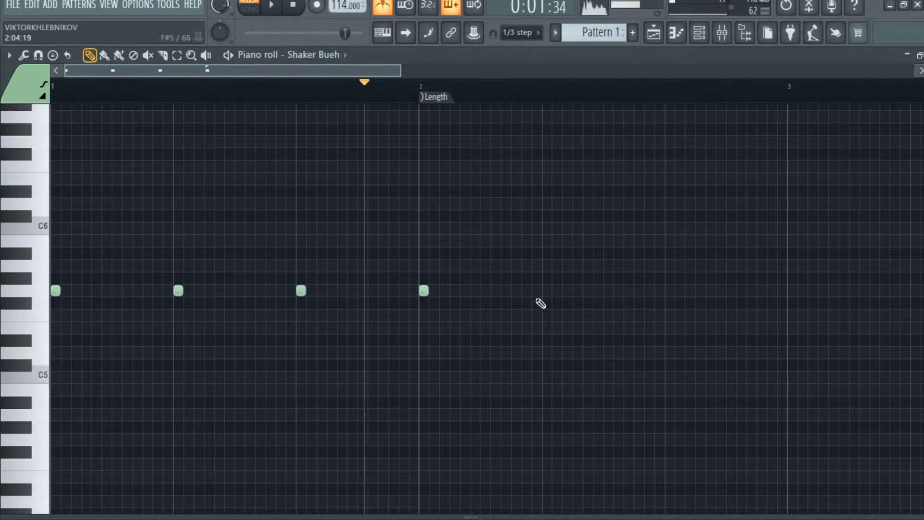
left_click(543, 291)
left_click(666, 291)
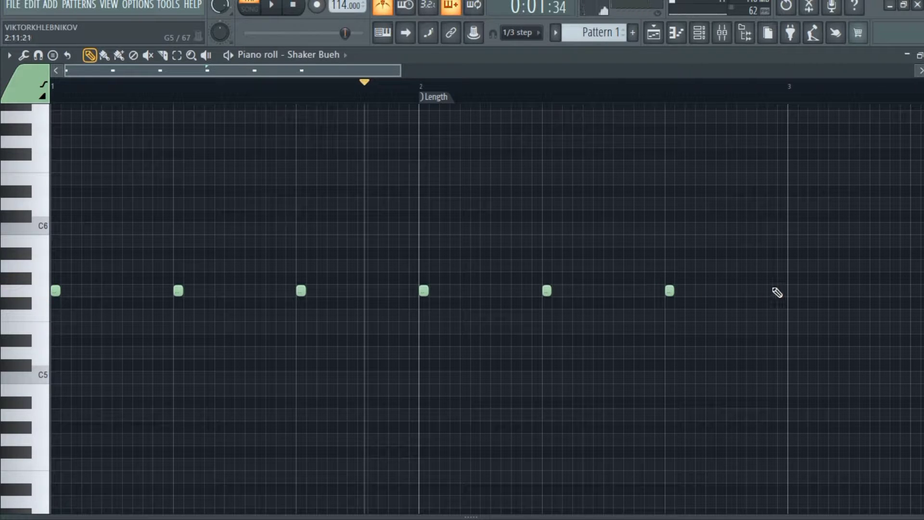
left_click(791, 291)
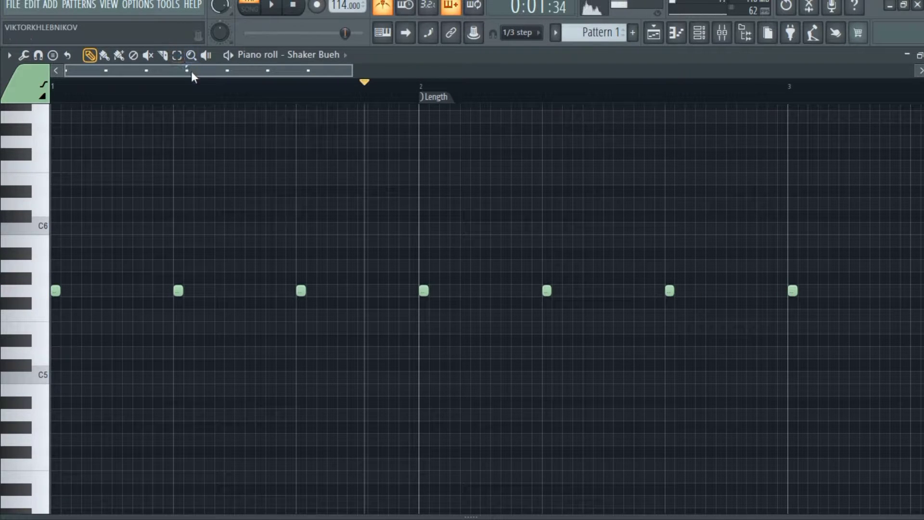
key("space")
left_click(76, 97)
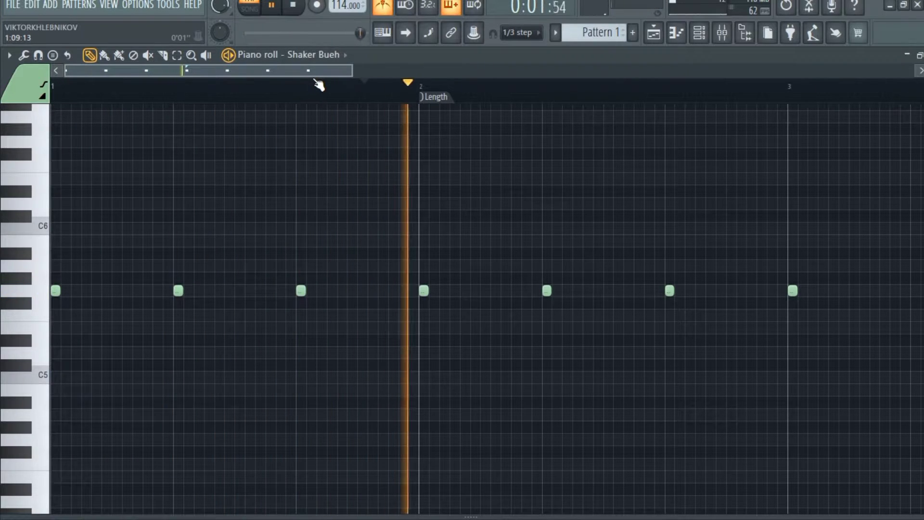
key("space")
Add G5 notes on the second and third triplets of beat 1 in bar 1, and play the pattern.
scroll(16, 262, "up", 4)
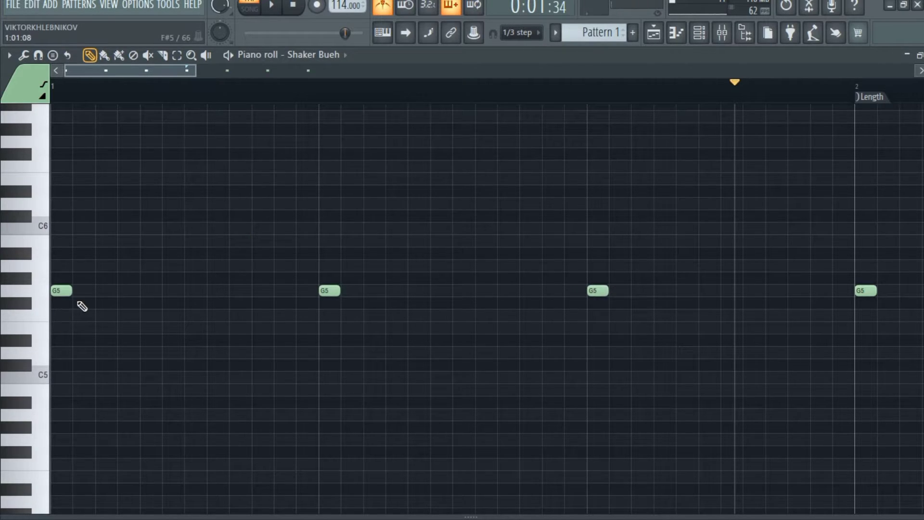
left_click(67, 292)
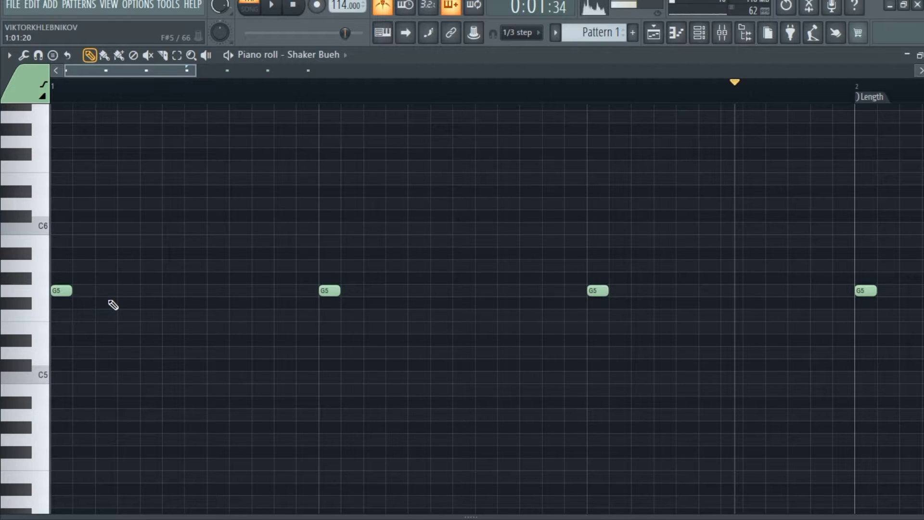
left_click(146, 294)
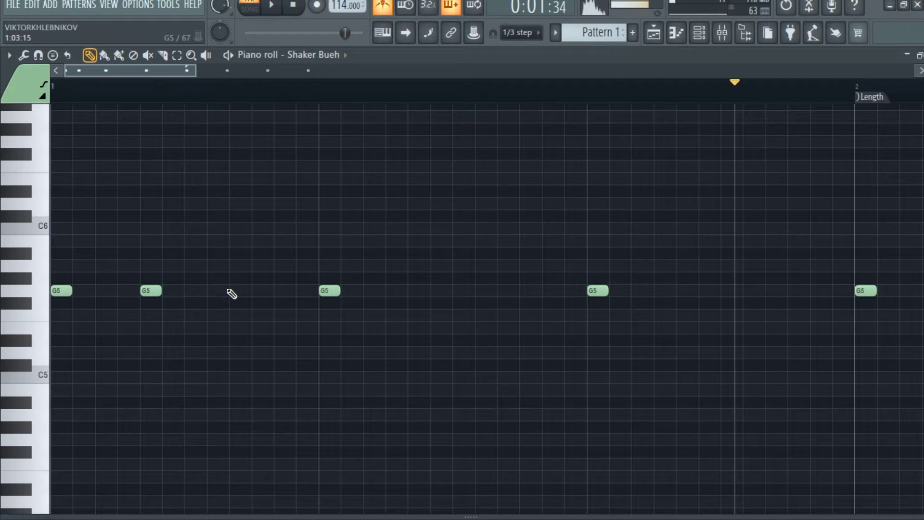
left_click(230, 292)
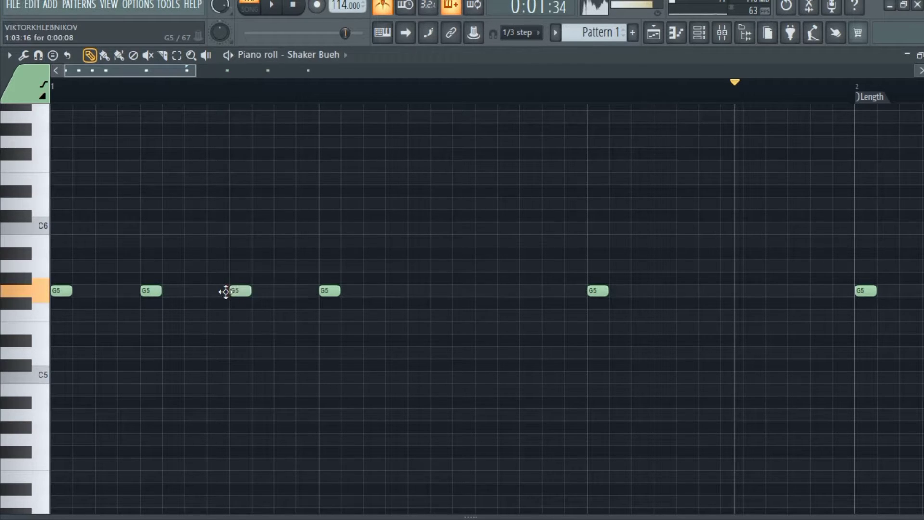
key("space")
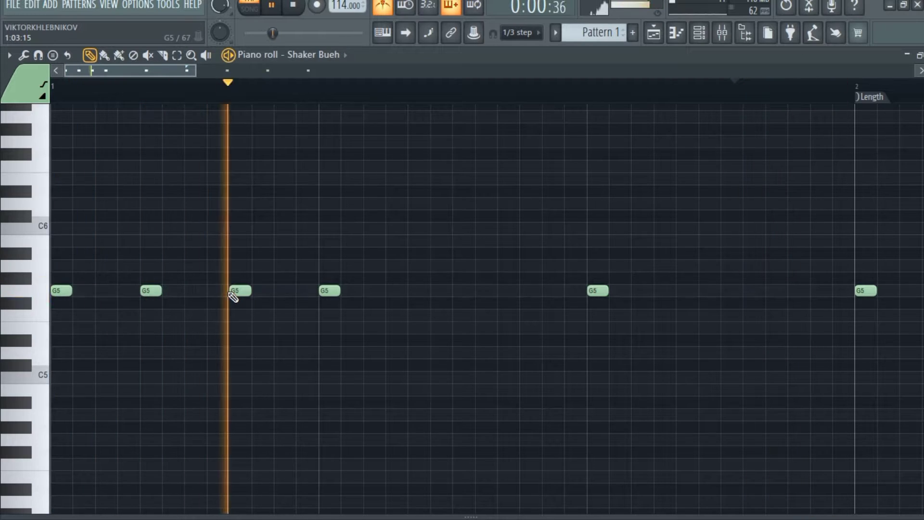
key("space")
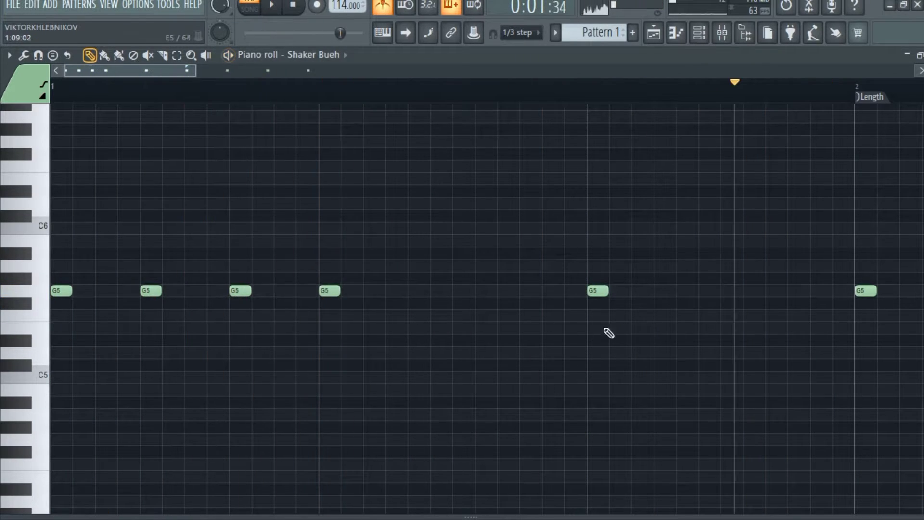
Add G5 notes on the last triplet of beats 2 and 3 in bar 1, checking the rhythm with playback.
left_click(590, 293)
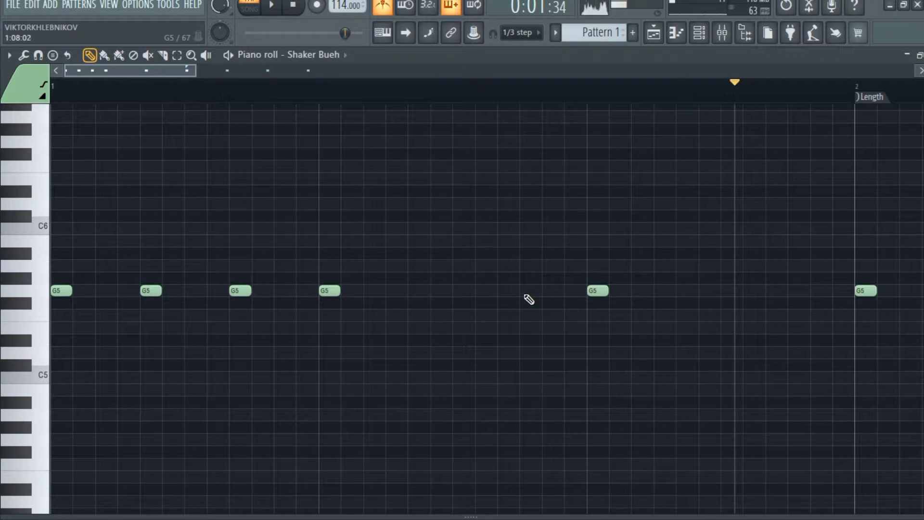
left_click(500, 292)
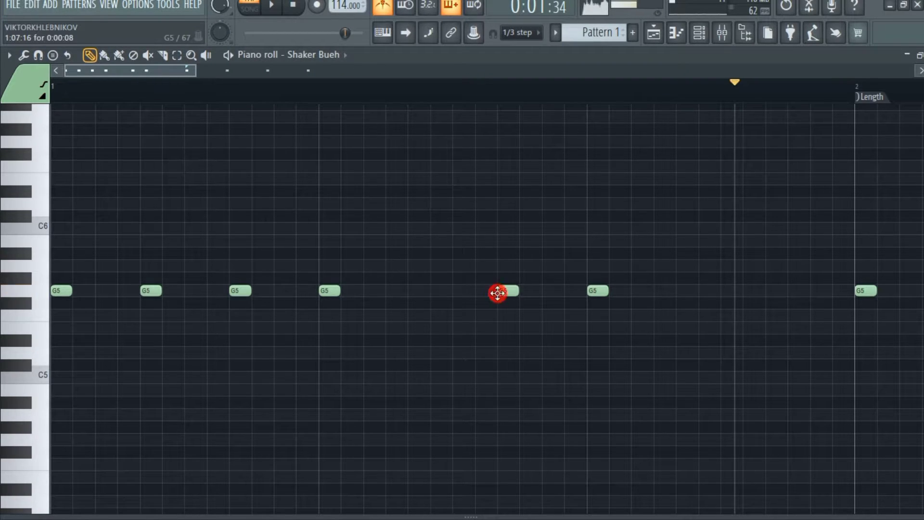
key("space")
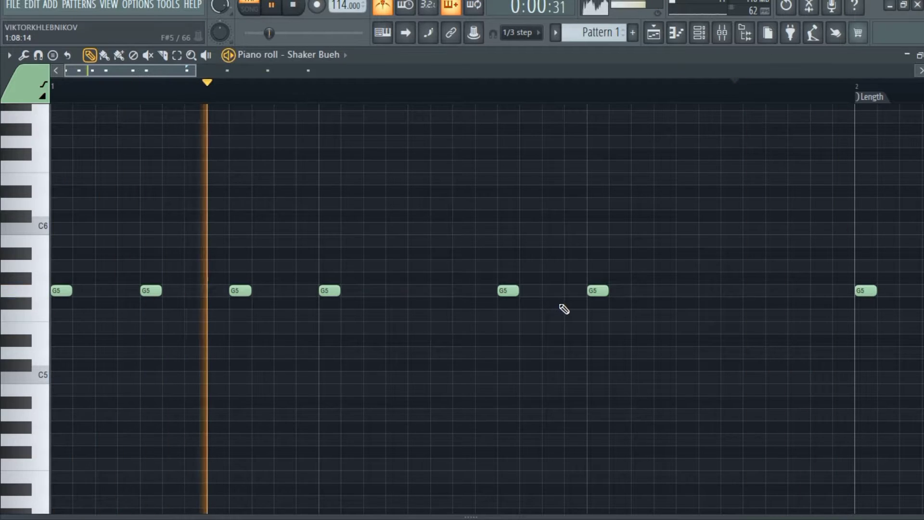
key("space")
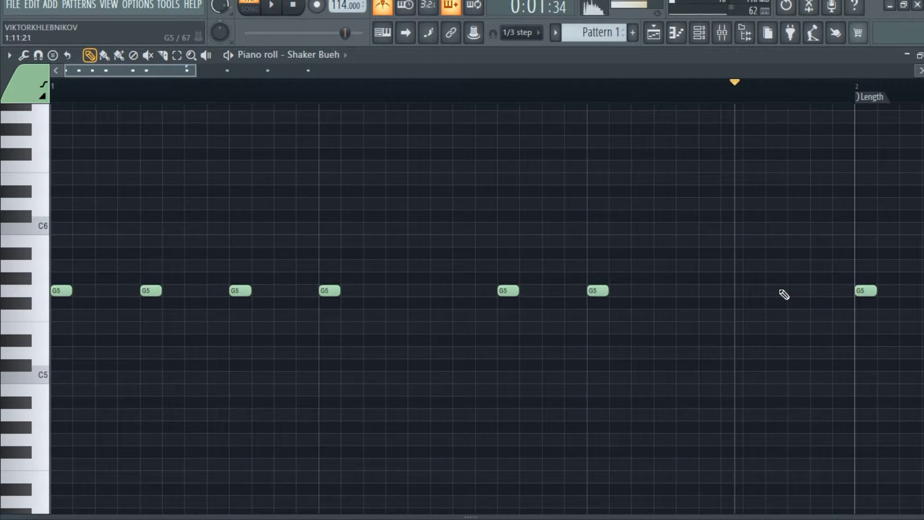
left_click(769, 292)
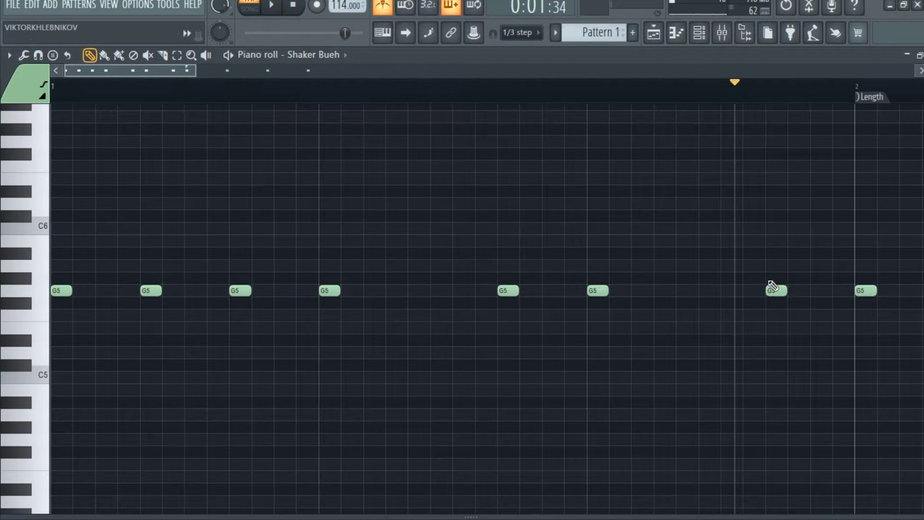
Add a G5 note on the last triplet of each beat in bar 2 and delete the note at the start of bar 3.
scroll(788, 286, "right", 5)
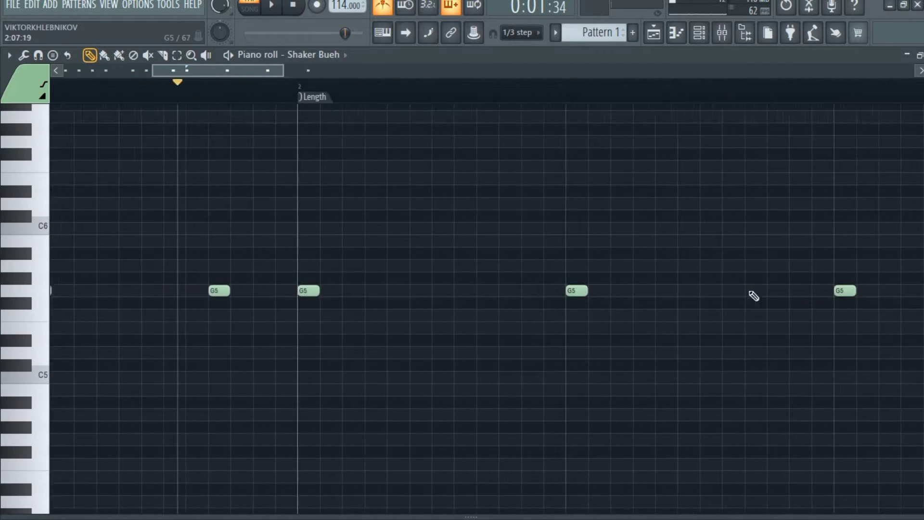
left_click(459, 291)
scroll(755, 324, "right", 3)
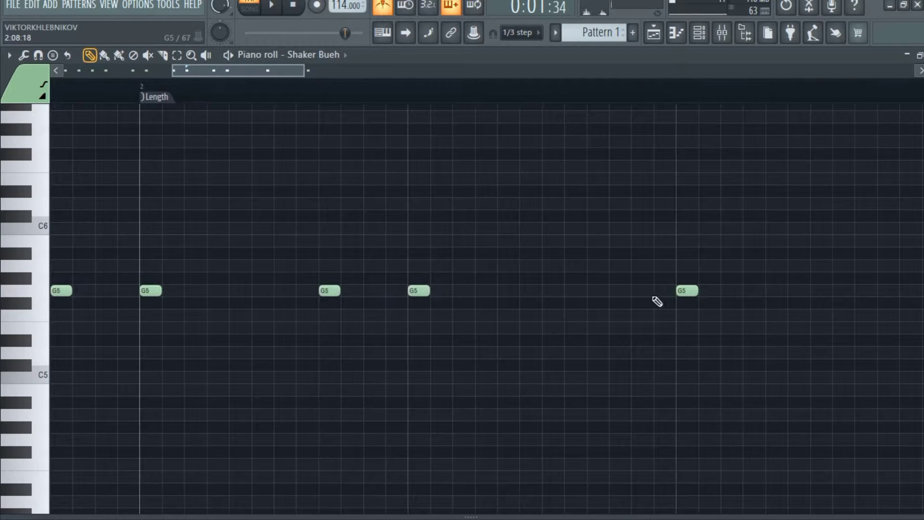
left_click(597, 294)
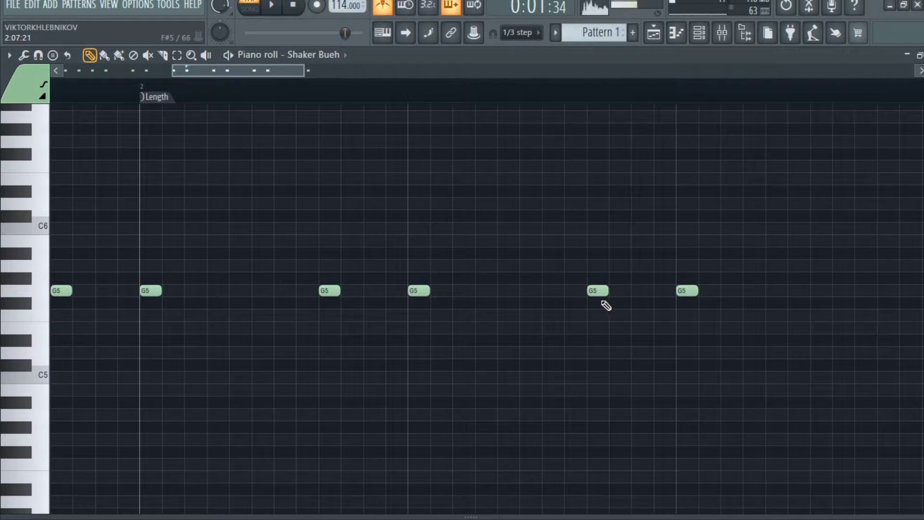
scroll(641, 301, "right", 8)
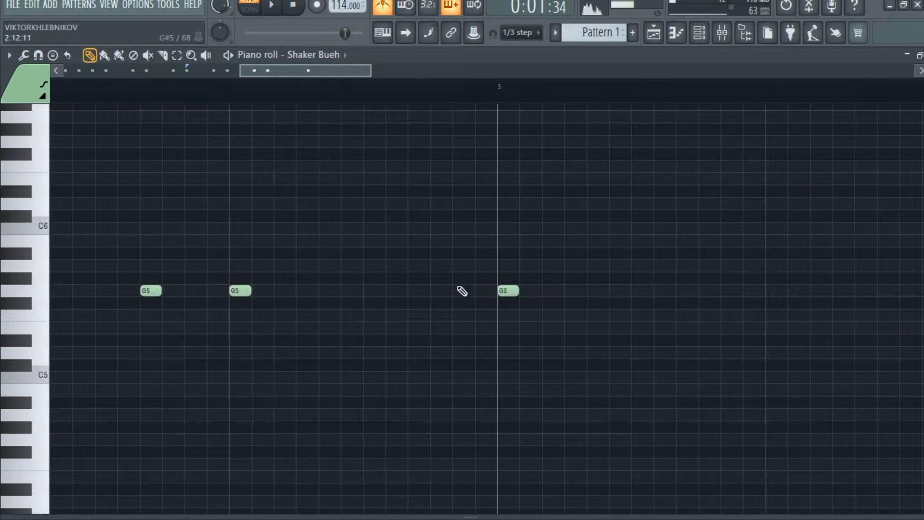
left_click(406, 295)
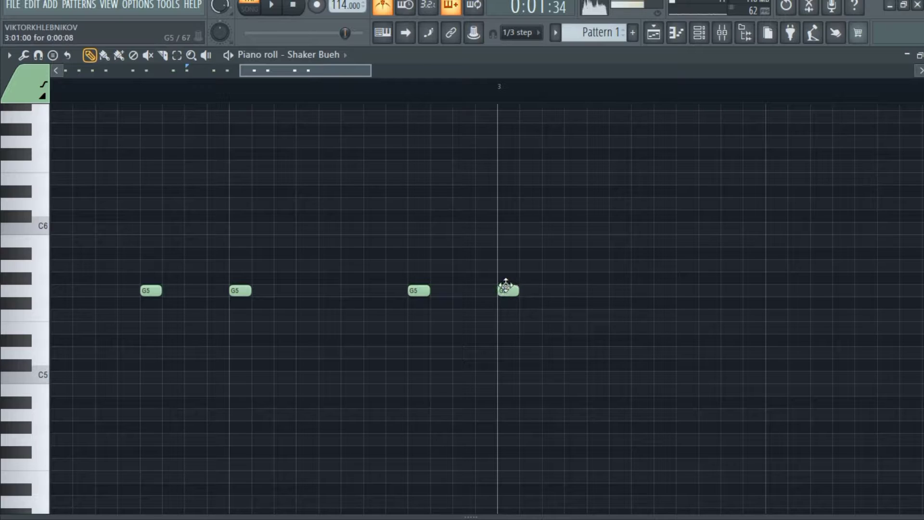
right_click(505, 287)
scroll(258, 272, "down", 5)
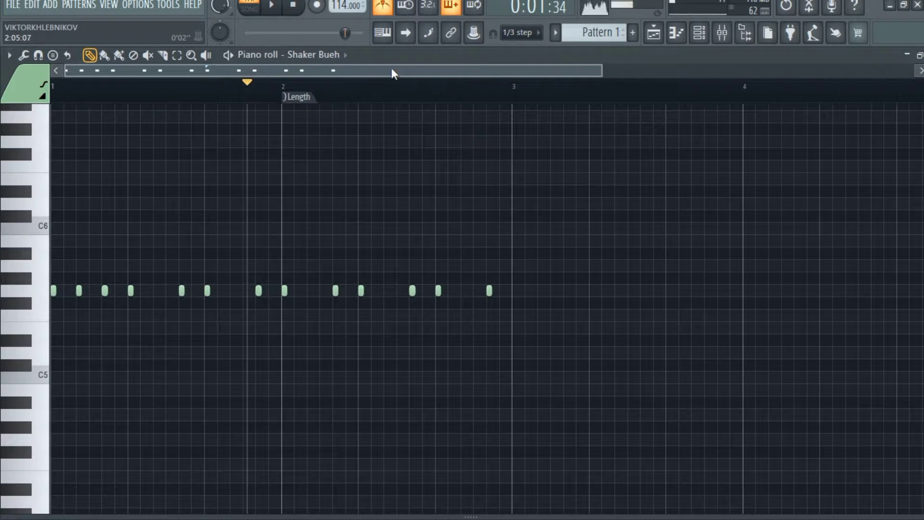
Show the channel rack and open its graph editor for the Shaker Bueh channel's velocities.
left_click(700, 34)
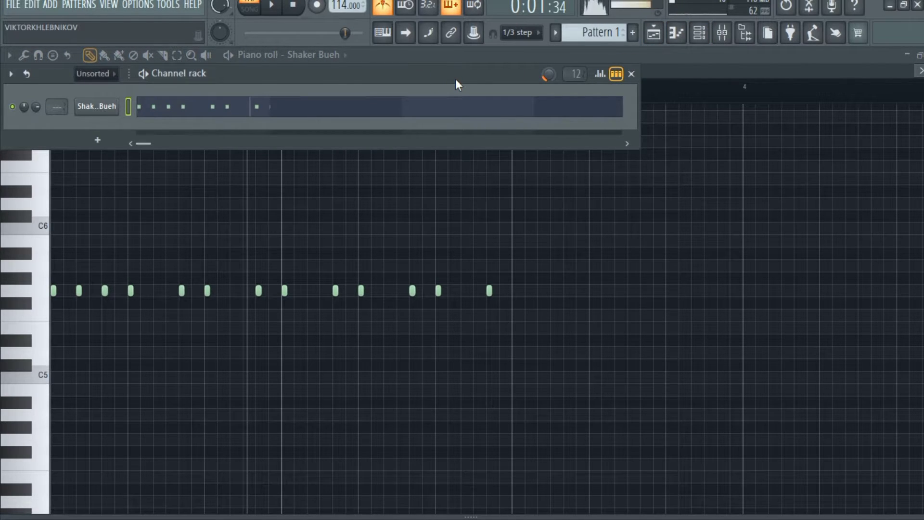
left_click(704, 37)
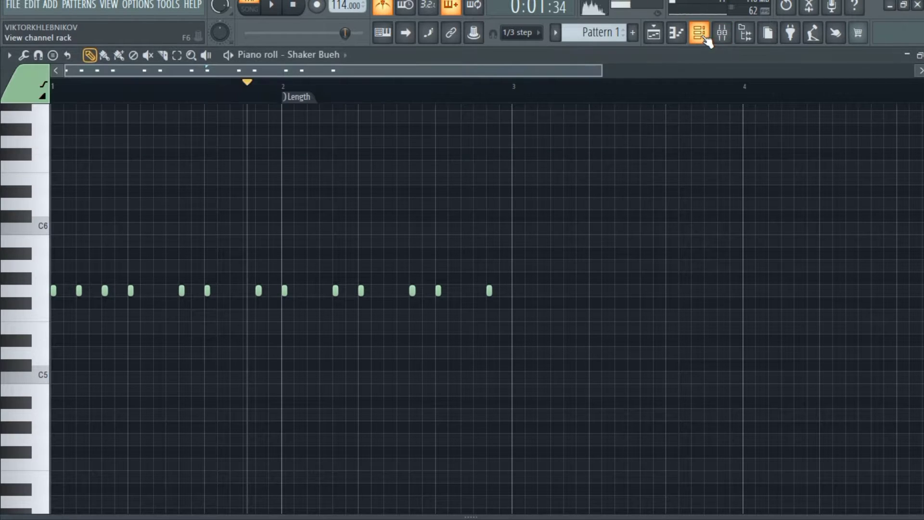
left_click(704, 36)
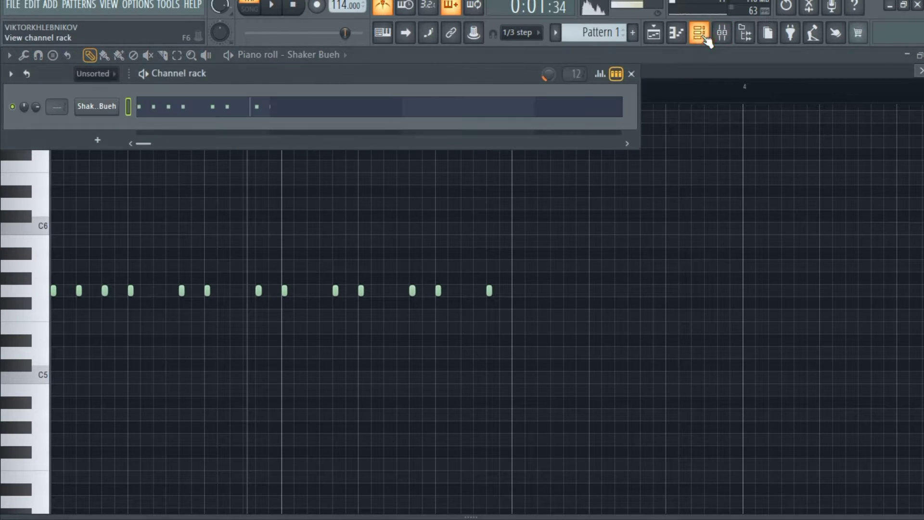
left_click(600, 79)
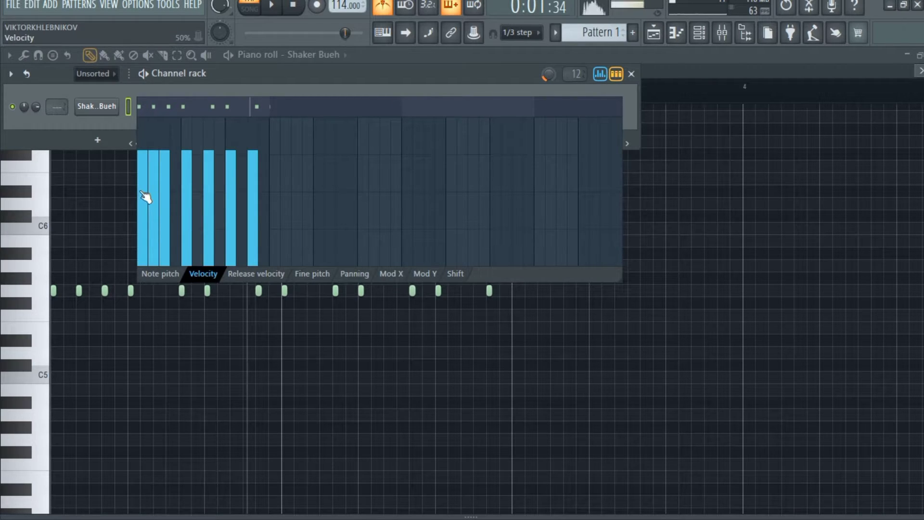
Shape the velocities to rise over the first three bars of the graph, lower the fourth, sixth and seventh, and play the result.
left_click_drag(144, 189, 168, 153)
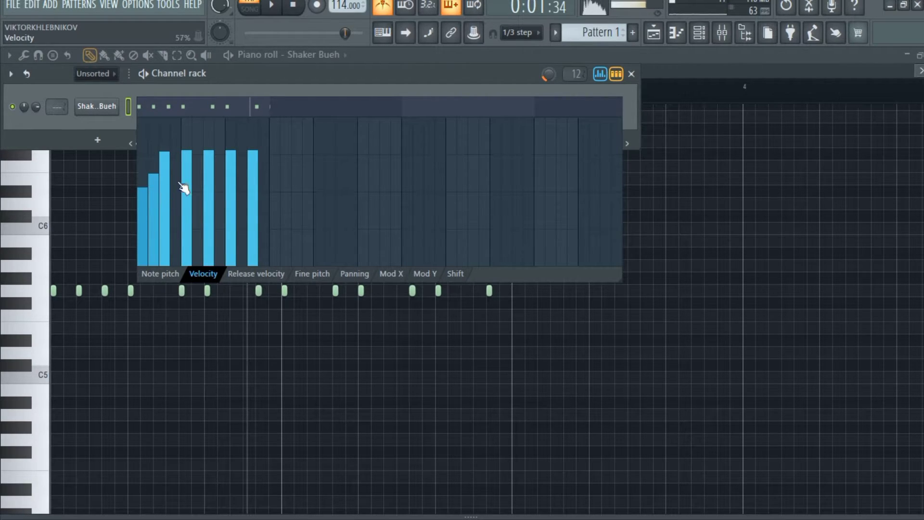
left_click(190, 169)
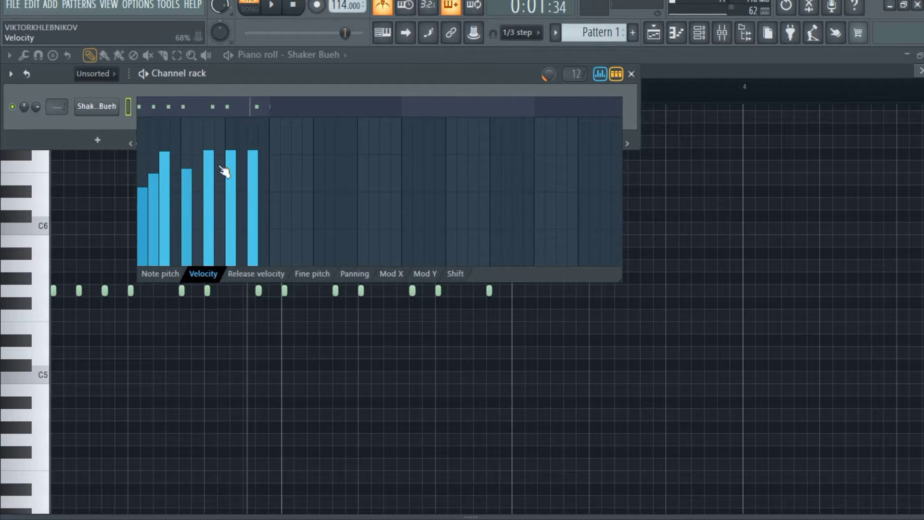
left_click(233, 176)
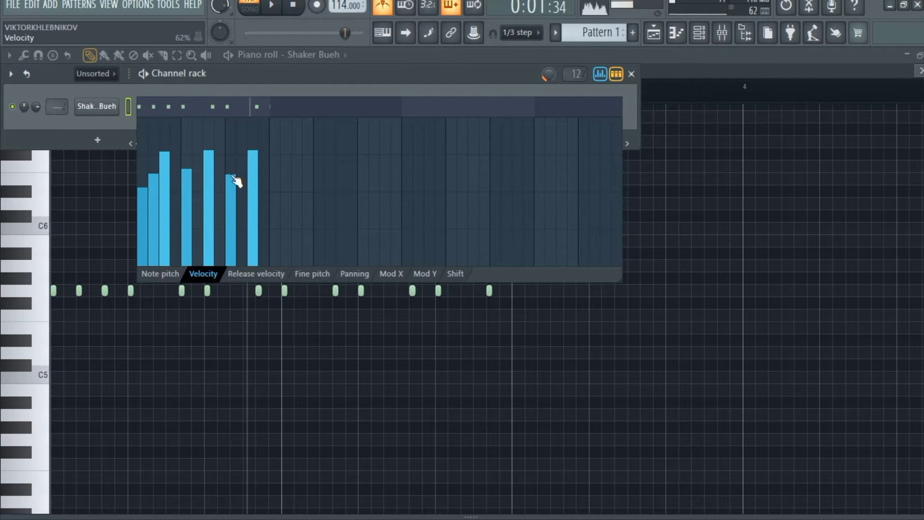
left_click(257, 163)
key("space")
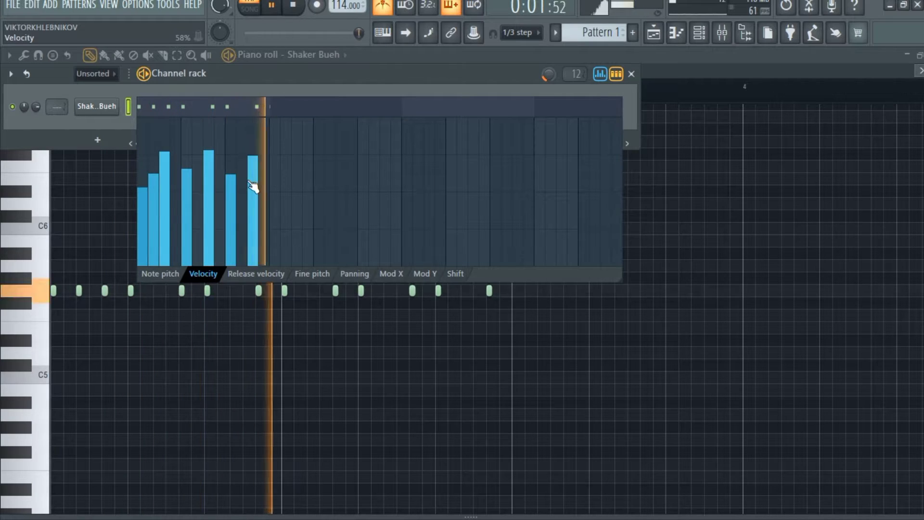
key("space")
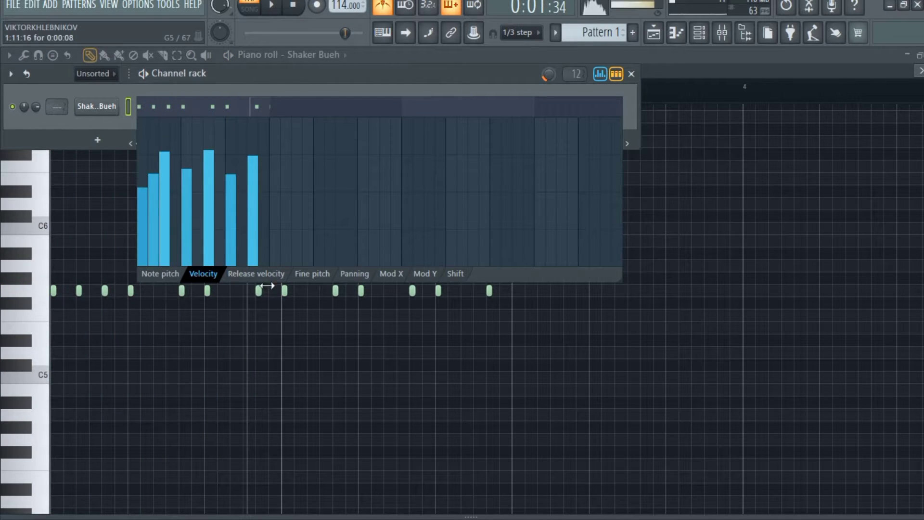
Show the note panning in the graph editor, pan the seven shaker notes alternately left and right by about half, and play the loop.
left_click(356, 276)
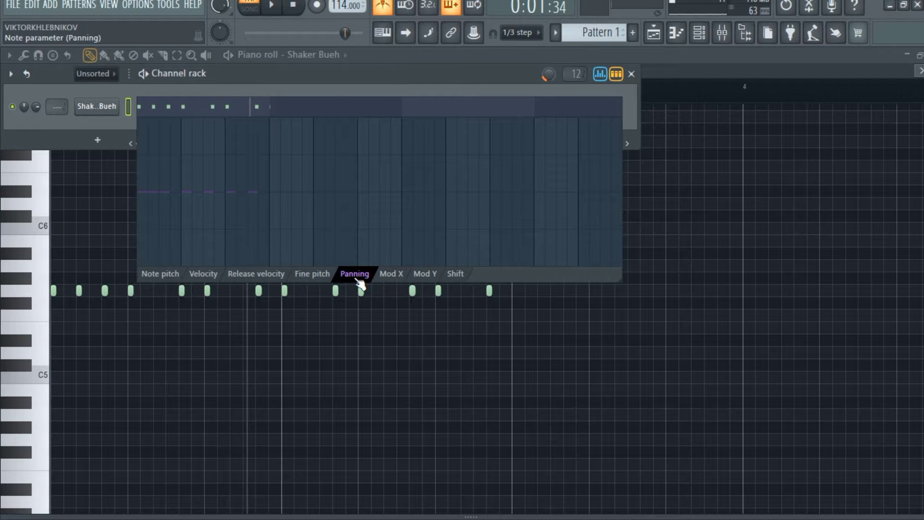
left_click(204, 274)
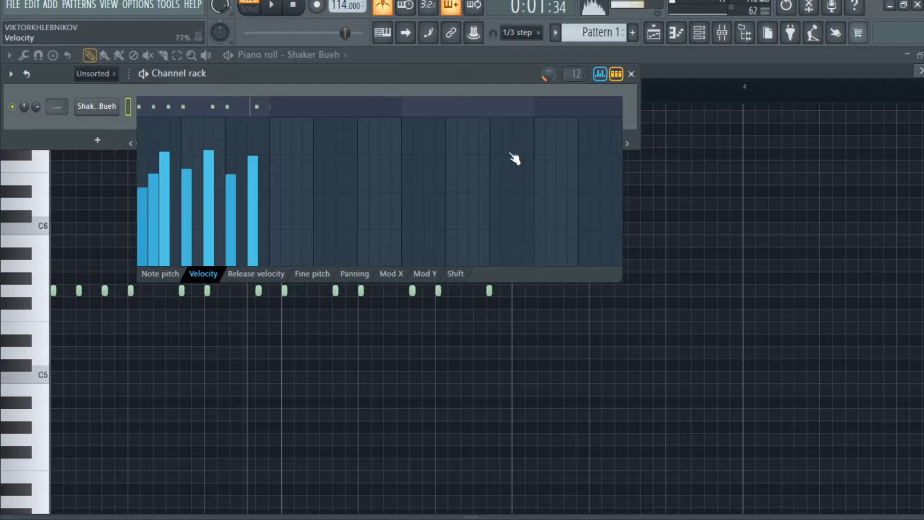
left_click(354, 275)
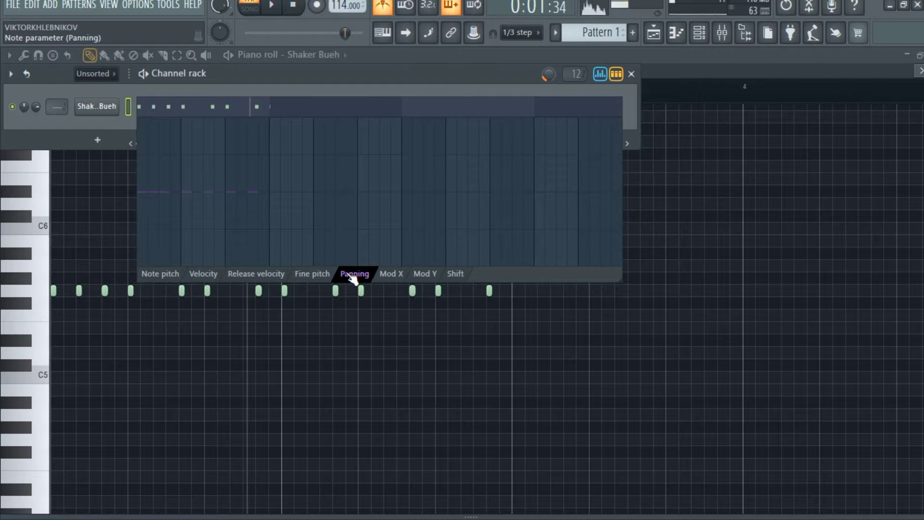
mouse_move(144, 195)
left_mouse_down()
mouse_move(150, 241)
mouse_move(152, 156)
left_mouse_up()
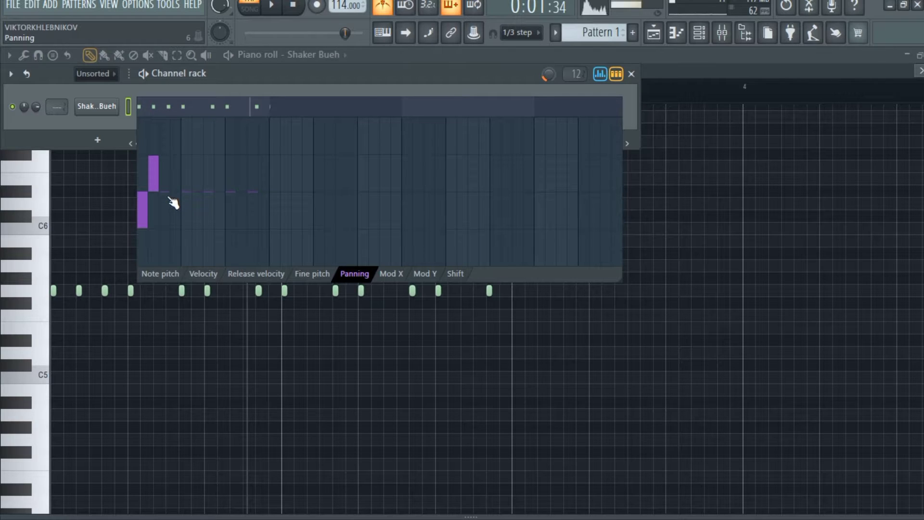
left_click_drag(173, 202, 167, 227)
left_click_drag(189, 198, 192, 157)
left_click_drag(215, 200, 211, 235)
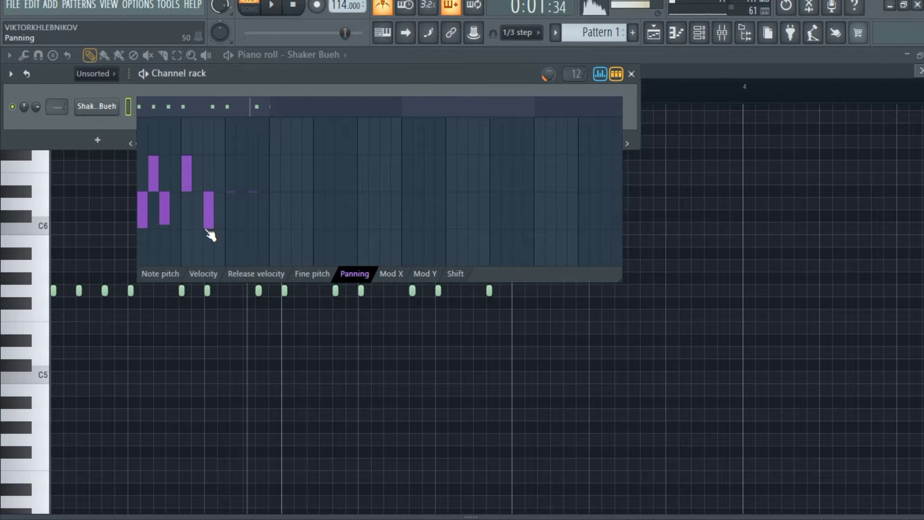
left_click_drag(230, 199, 237, 157)
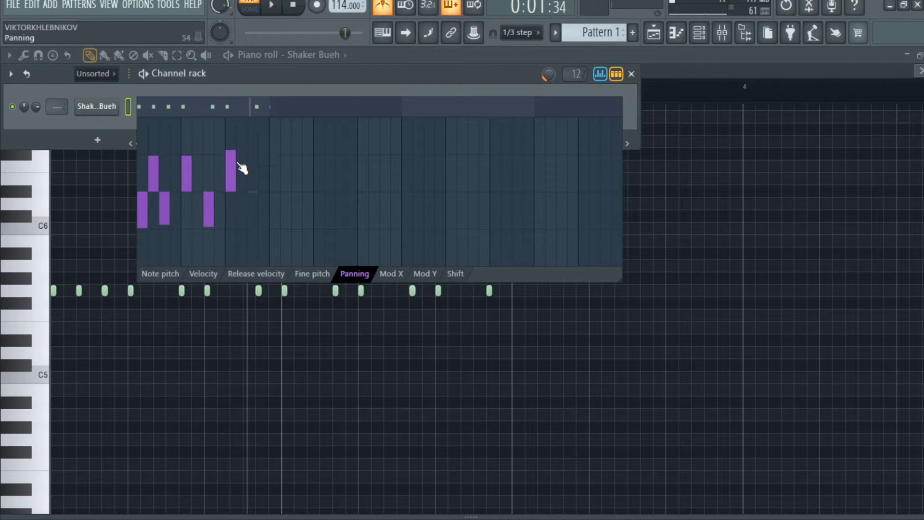
left_click_drag(258, 199, 255, 228)
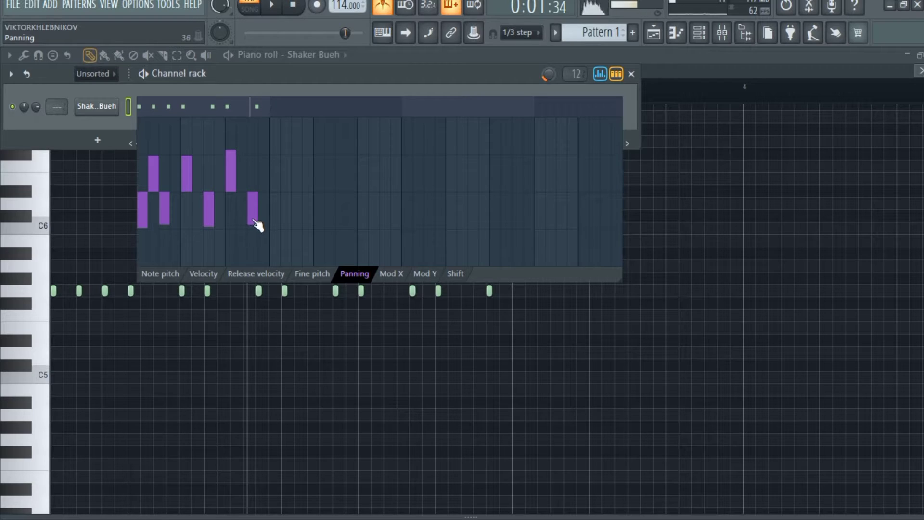
key("space")
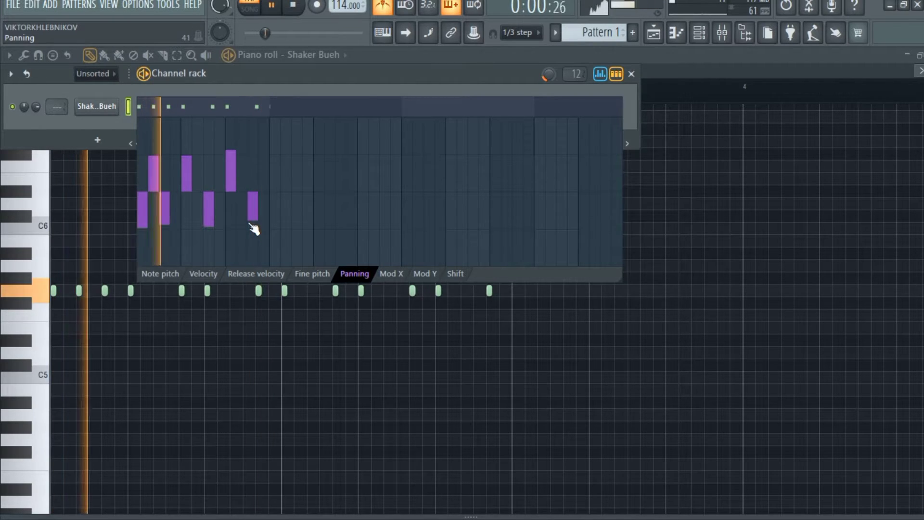
key("space")
Narrow the alternating panning of all seven shaker notes to about 30 percent on each side.
left_click(143, 214)
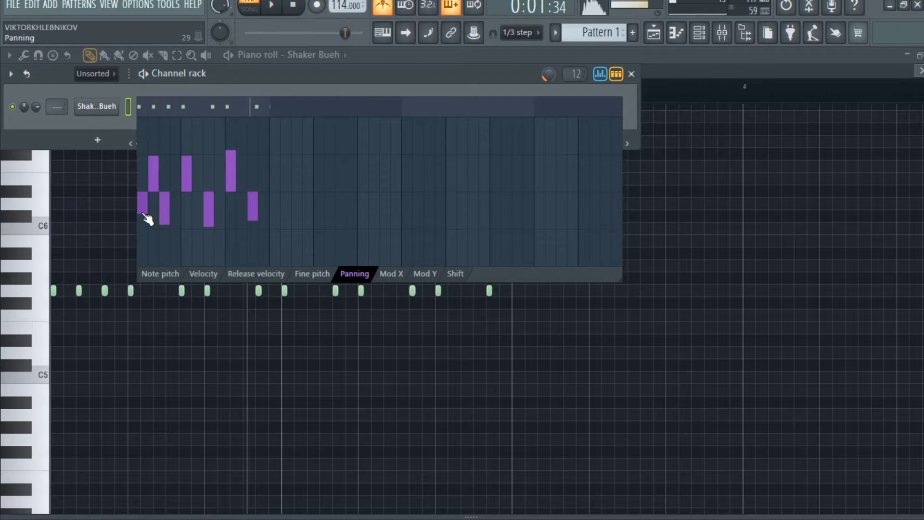
left_click(154, 171)
left_click(184, 171)
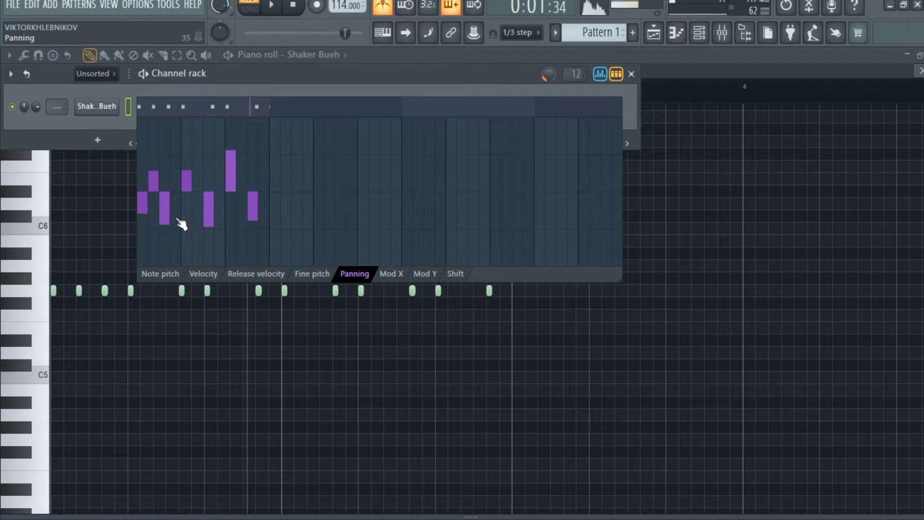
left_click(165, 208)
left_click(208, 213)
left_click(231, 168)
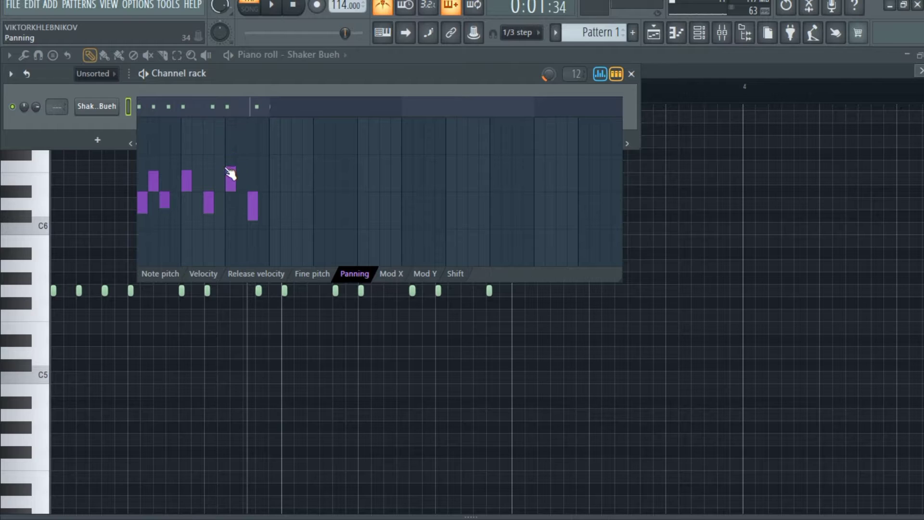
left_click(253, 210)
left_click(231, 174)
Turn off the metronome during playback, and close the graph editor and the channel rack.
key("space")
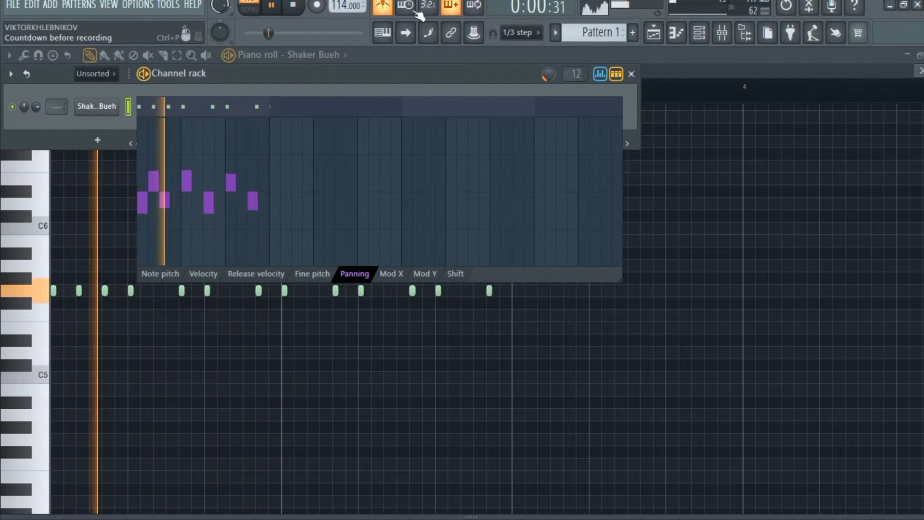
left_click(388, 10)
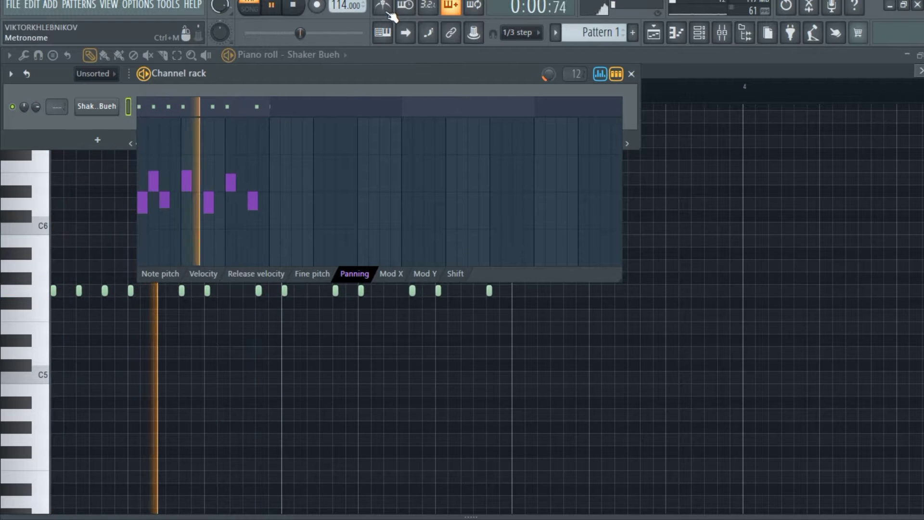
key("space")
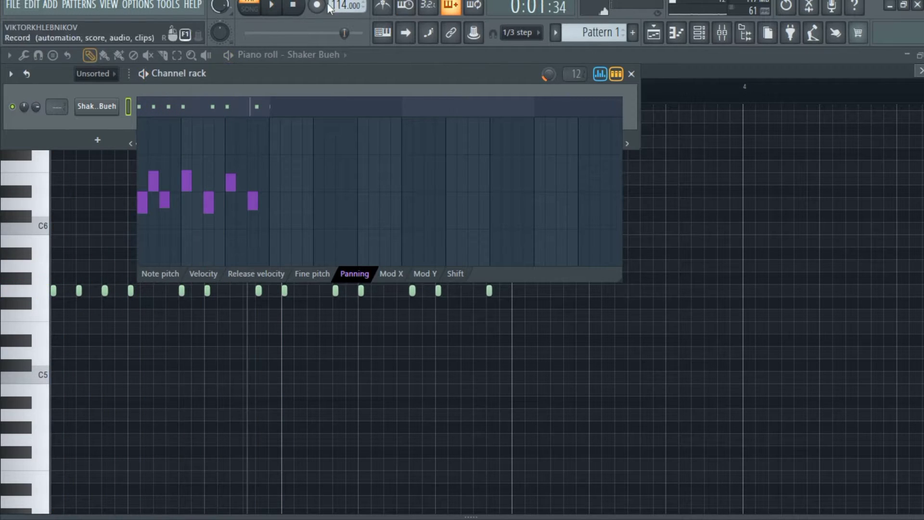
left_click(599, 74)
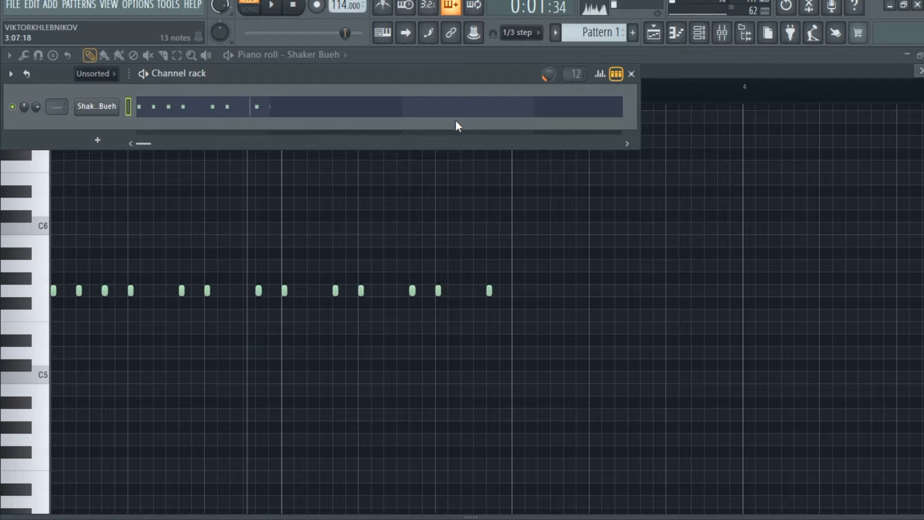
key("F6")
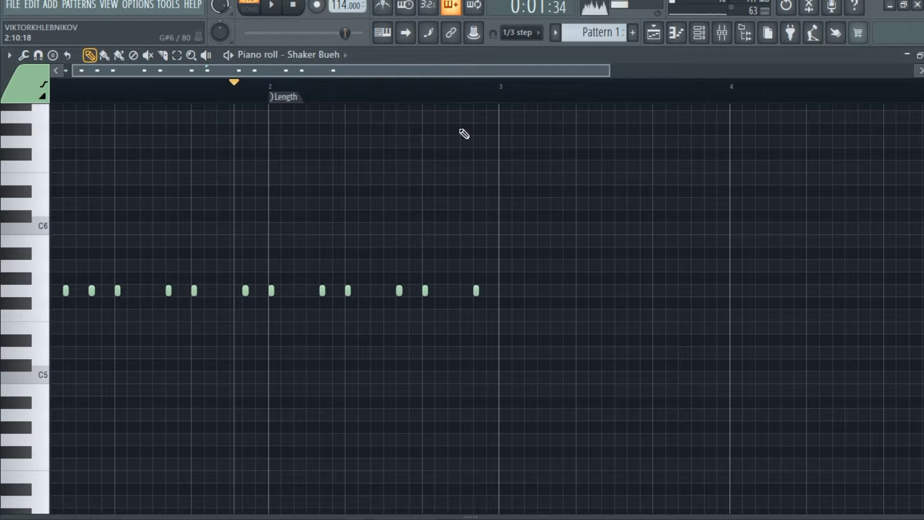
Select bars 1 and 2 of the shaker pattern on the piano roll timeline and duplicate their notes into bars 3 and 4.
key("space")
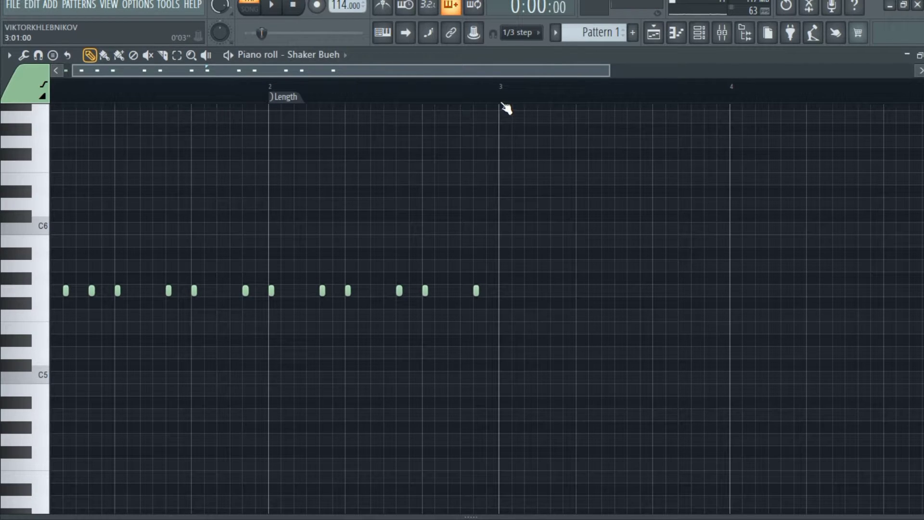
right_click(501, 102)
left_click(495, 88)
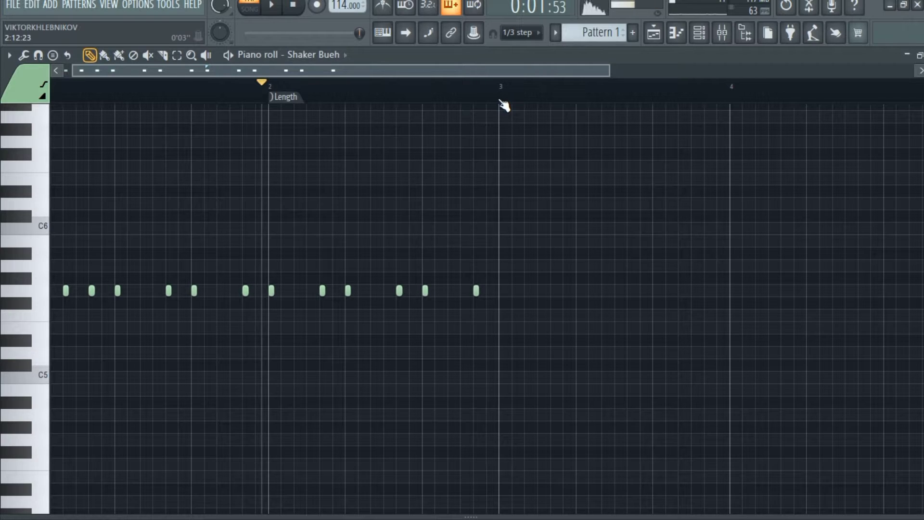
left_click_drag(501, 107, 2, 91)
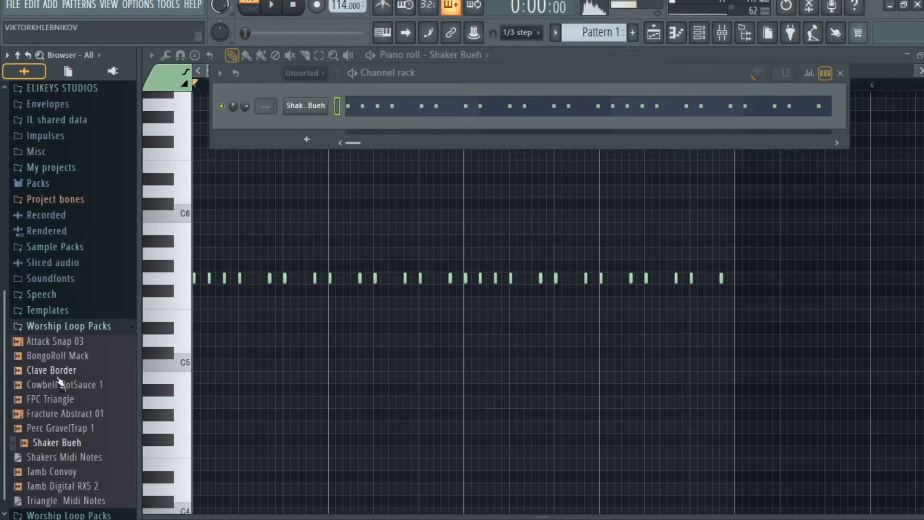
Add the Clave Border sample as a channel under Shaker Bueh and place hits on step 5 of bars 2 and 4.
left_click(57, 371)
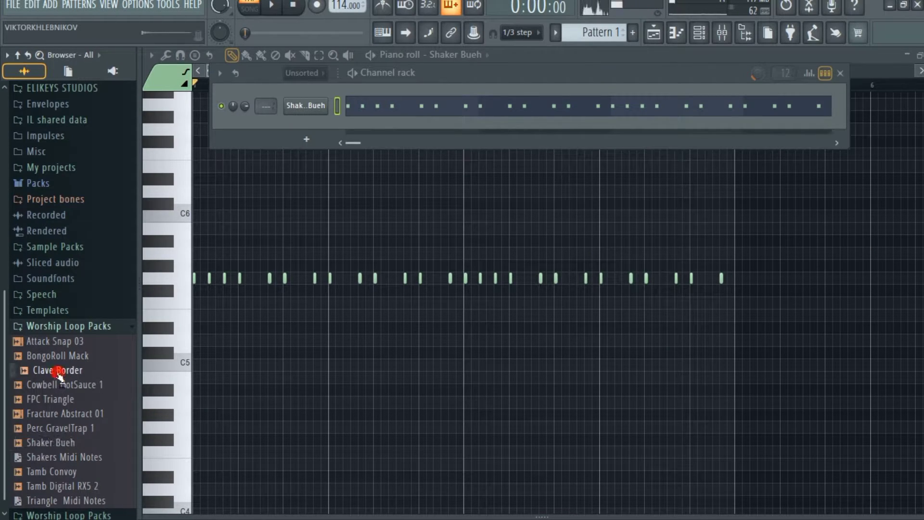
left_click_drag(59, 378, 304, 116)
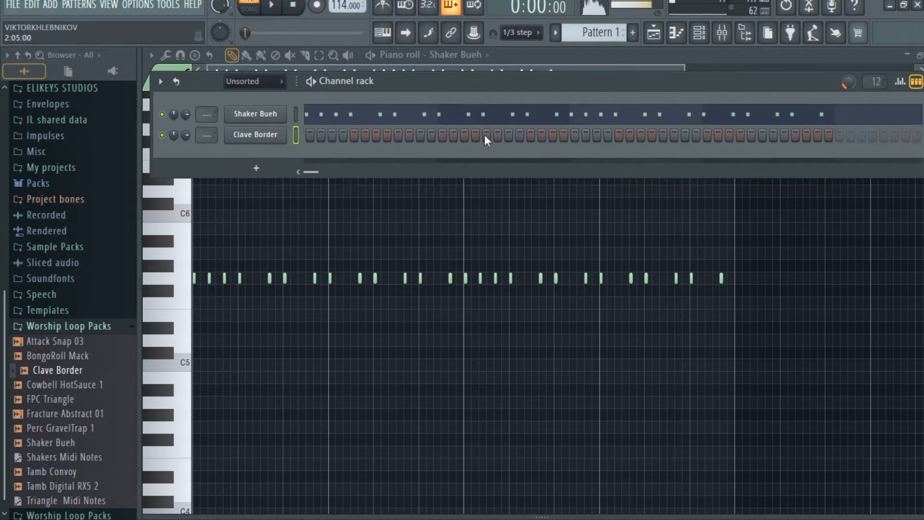
left_click(485, 135)
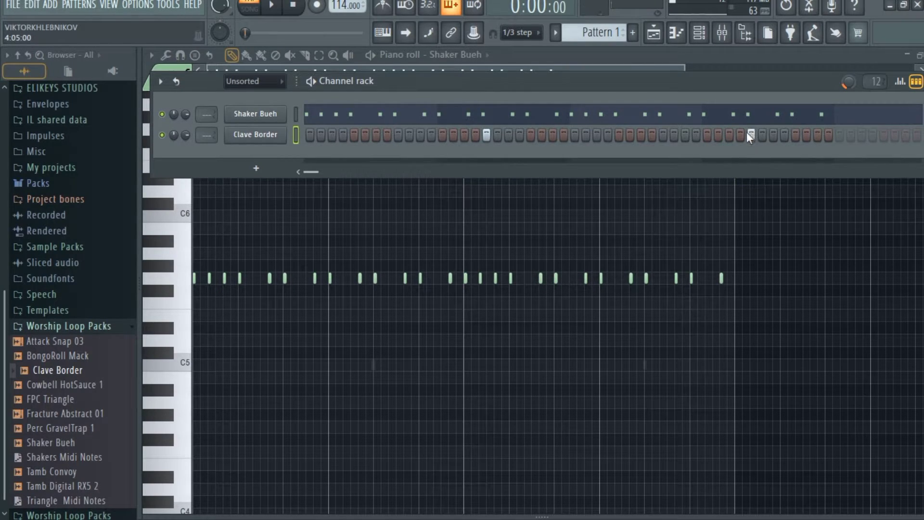
Lower the Shaker Bueh channel volume to 71%, checking the balance with the clave in playback.
key("space")
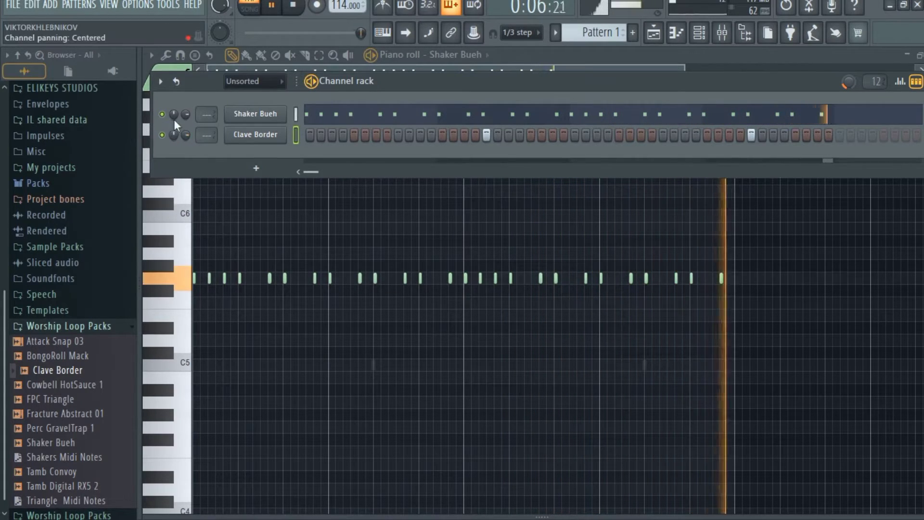
key("space")
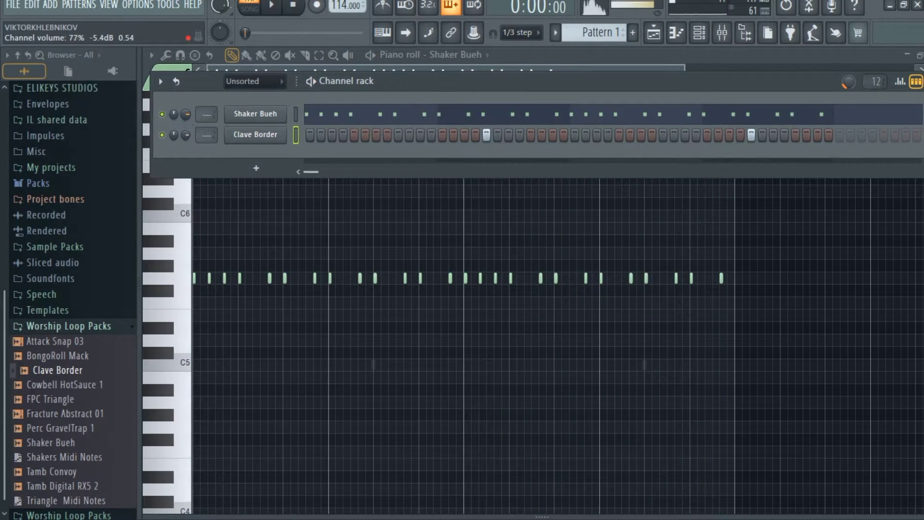
scroll(185, 116, "down", 3)
key("space")
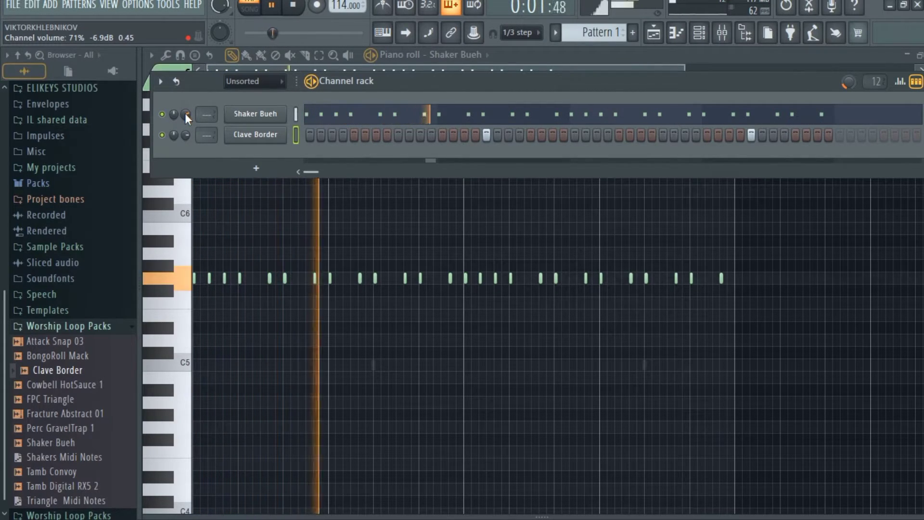
key("space")
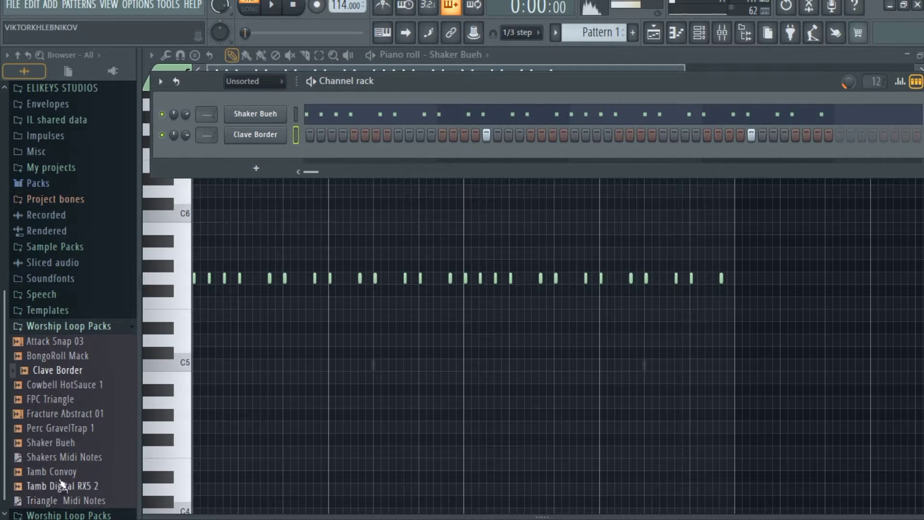
Preview the FPC Triangle sample, add it as a channel below Clave Border, and play the pattern.
left_click(63, 399)
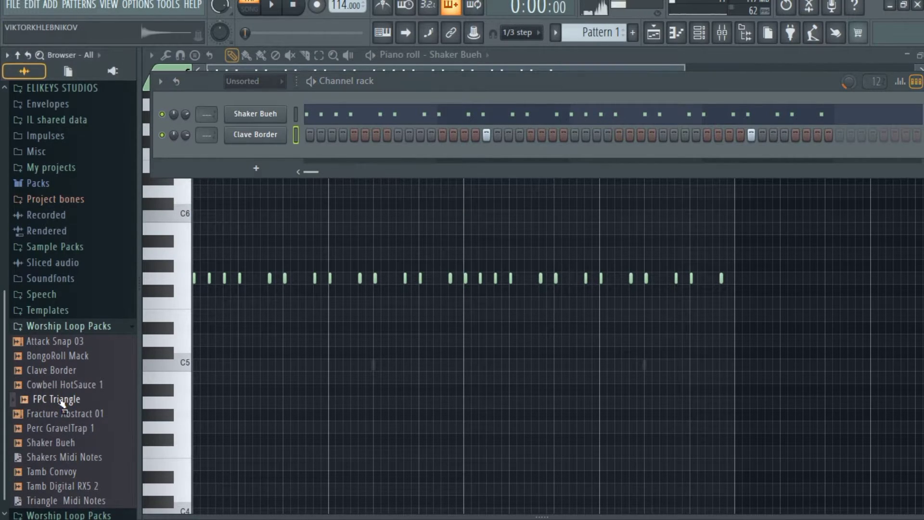
left_click_drag(63, 404, 278, 164)
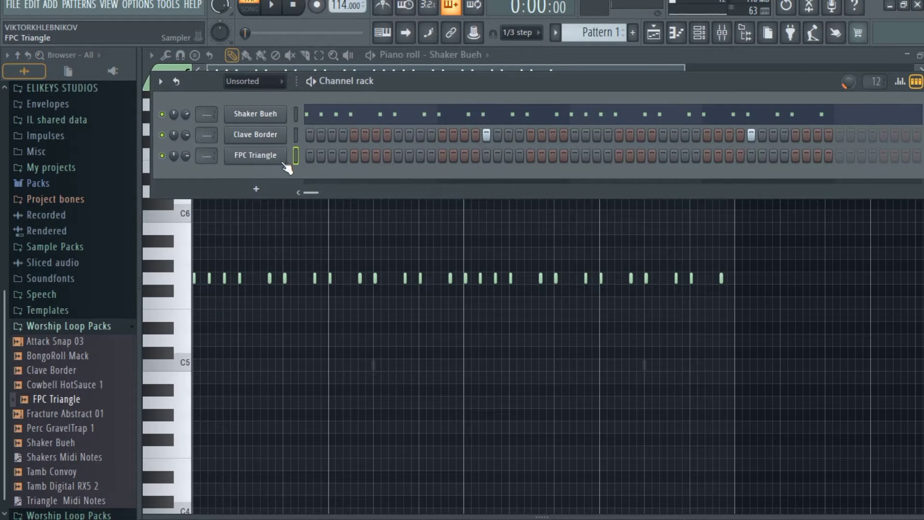
key("space")
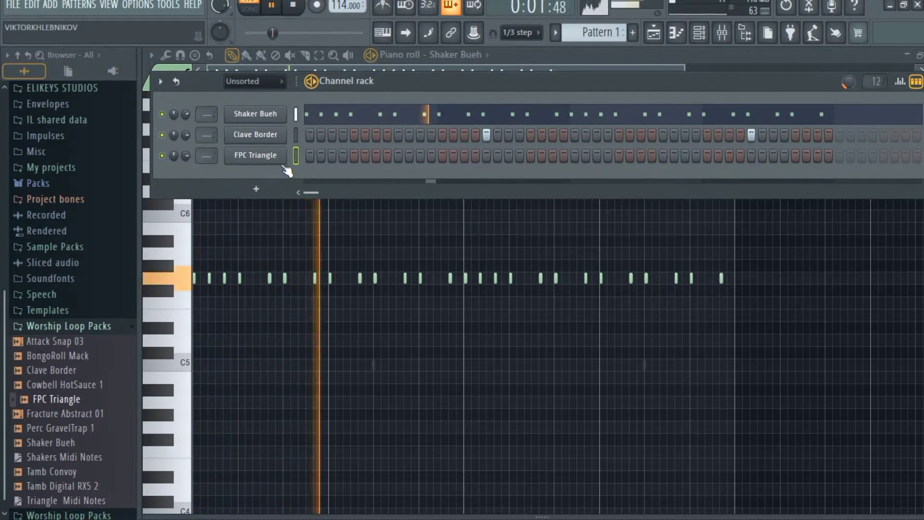
key("space")
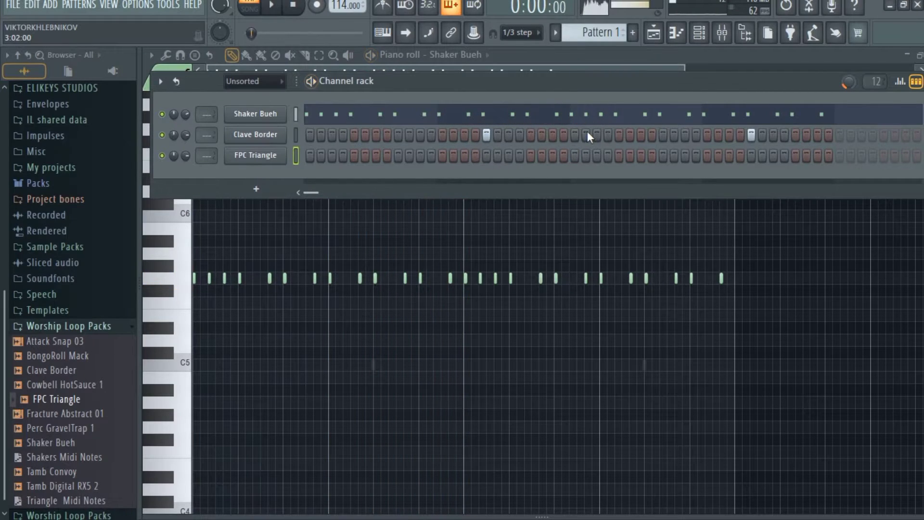
Open the FPC Triangle channel's piano roll, import the Triangle Midi Notes file into it, and play the pattern.
right_click(278, 163)
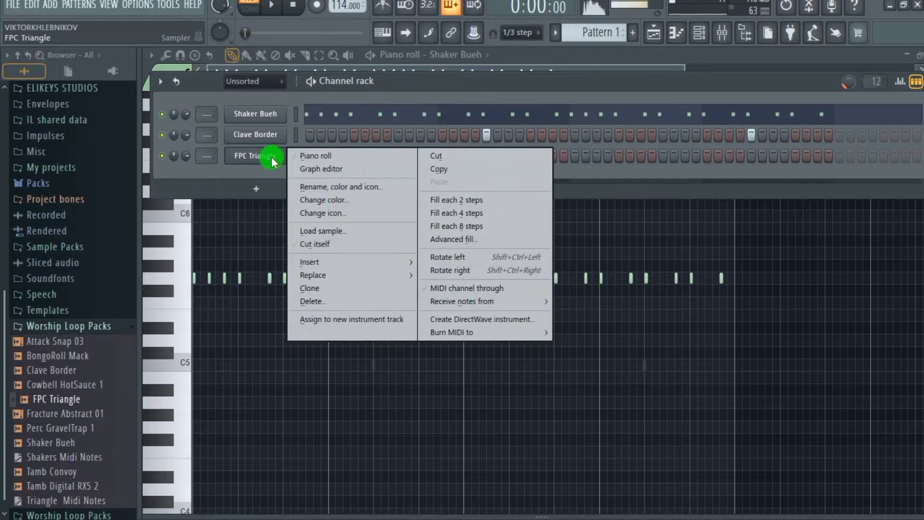
left_click(298, 157)
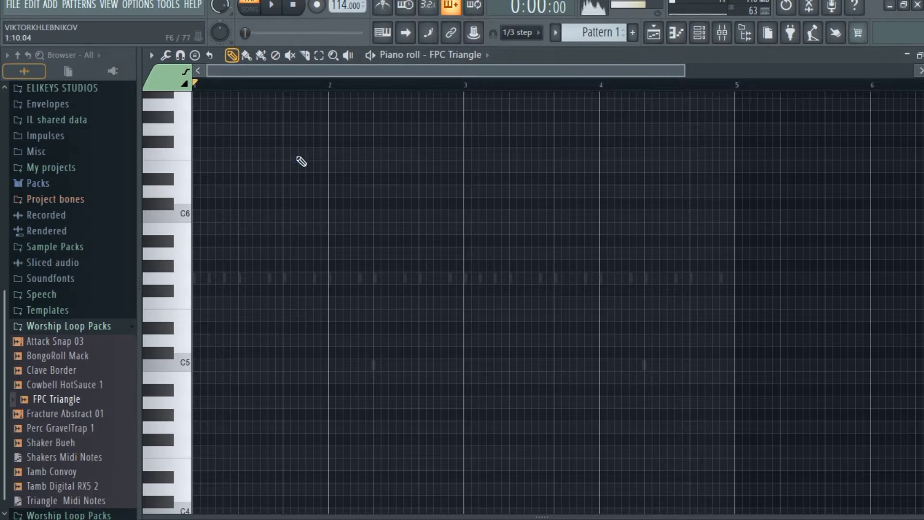
scroll(301, 162, "up", 3)
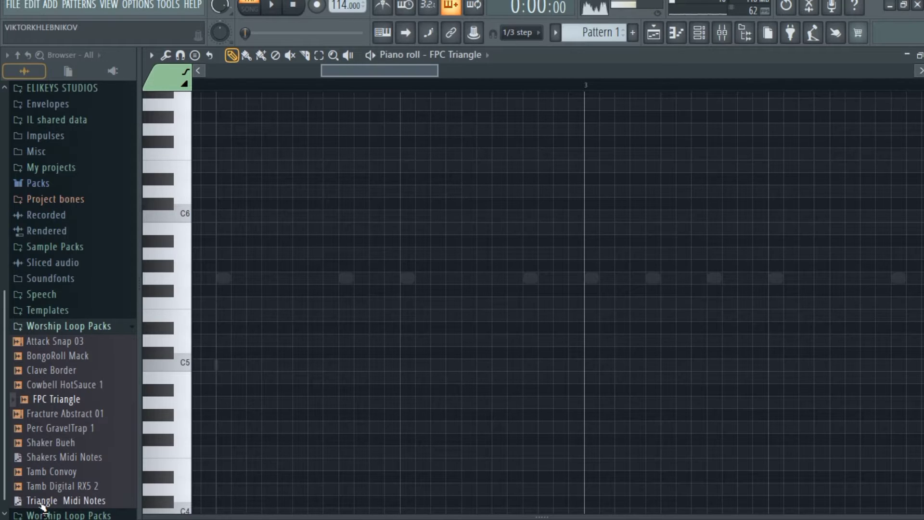
left_click_drag(43, 505, 481, 344)
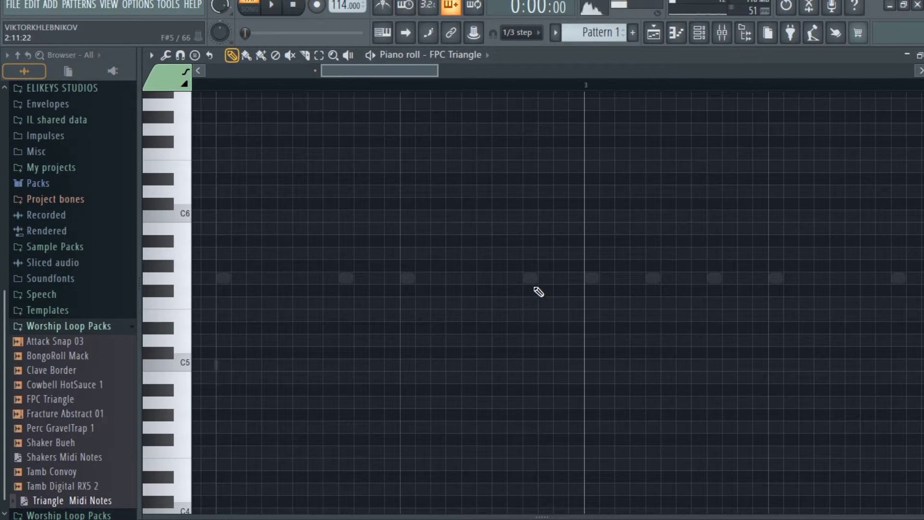
scroll(561, 286, "left", 3)
key("space")
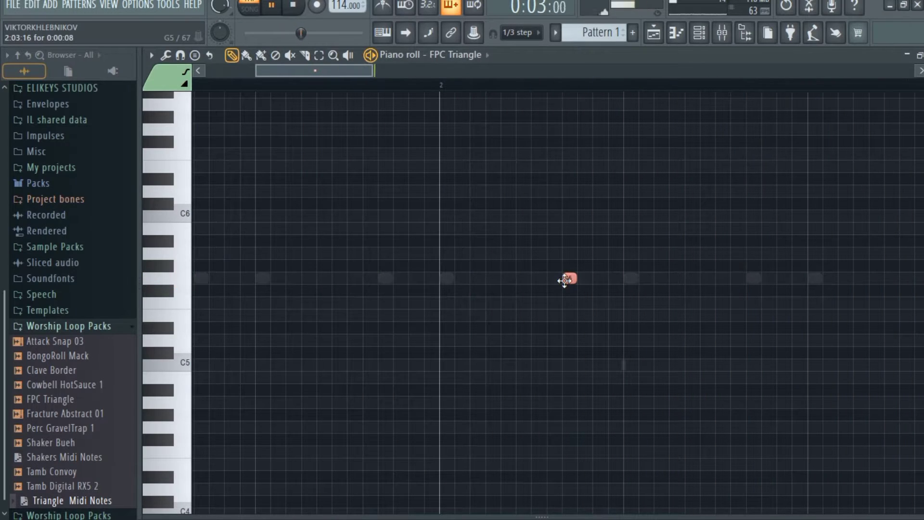
Play the pattern and examine the timing of the triangle note in bar 2 of the FPC Triangle piano roll.
key("space")
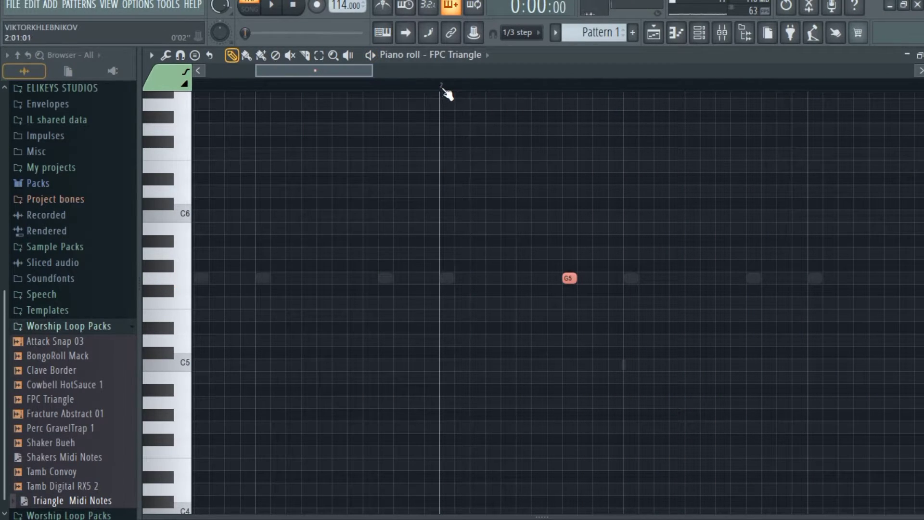
key("space")
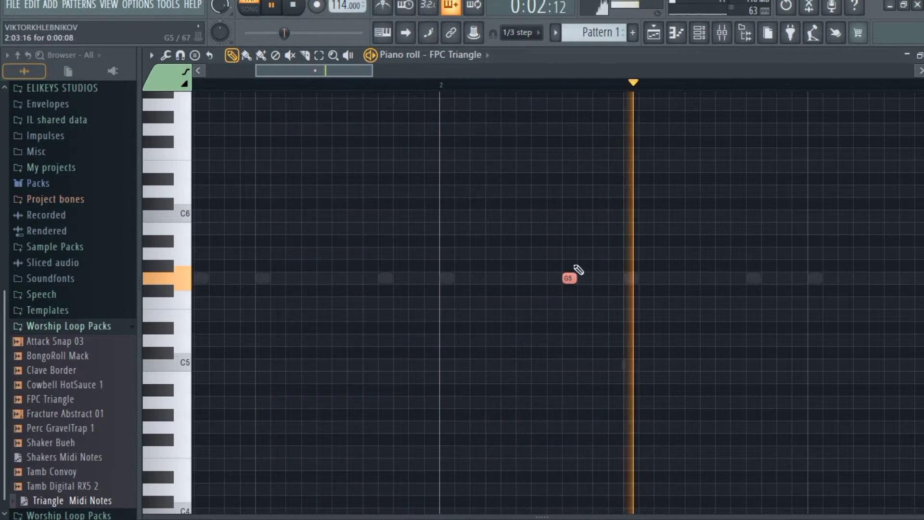
key("space")
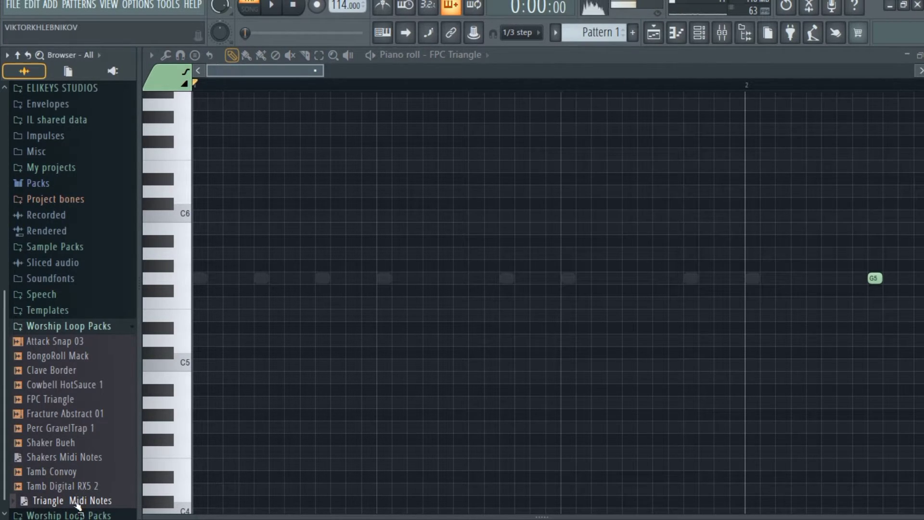
scroll(83, 471, "down", 1)
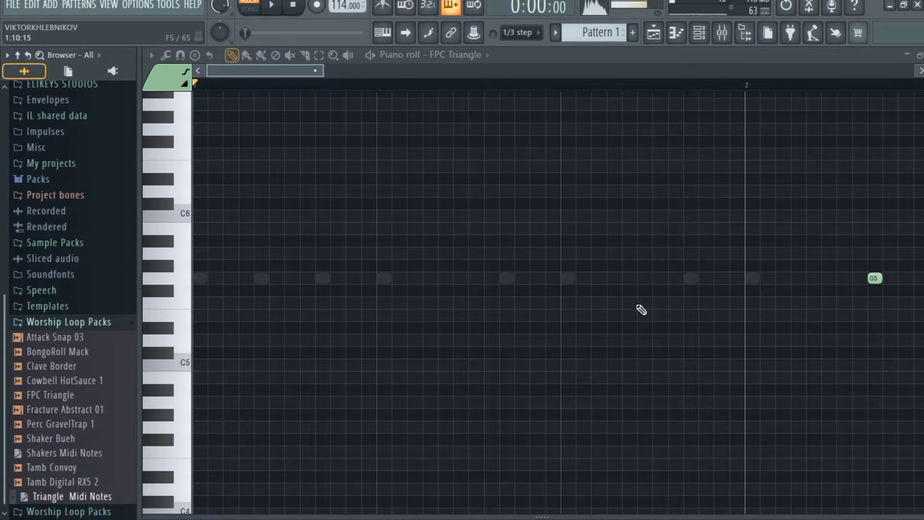
scroll(638, 309, "down", 1)
scroll(639, 308, "down", 1)
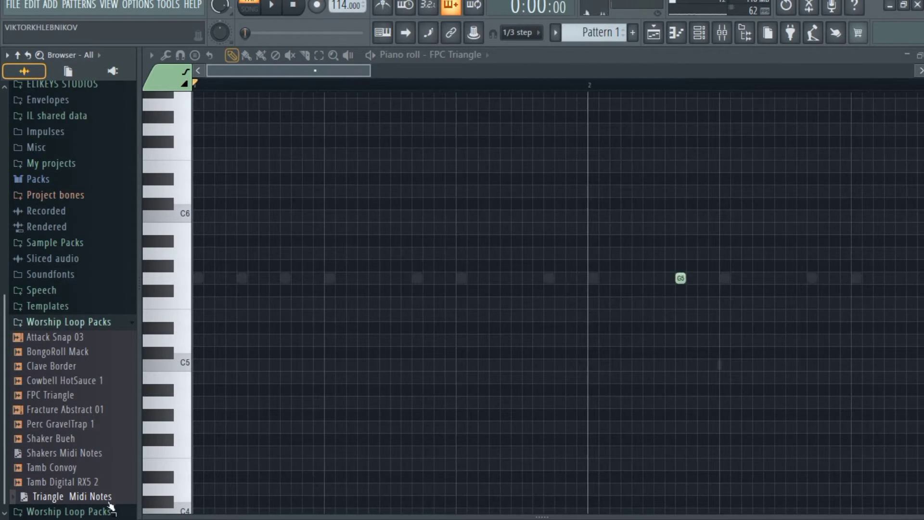
left_click_drag(76, 501, 452, 371)
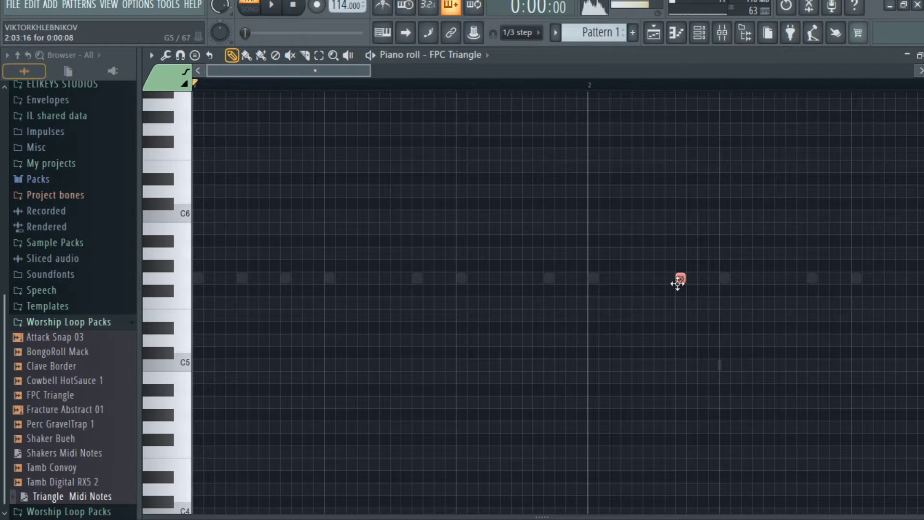
key("space")
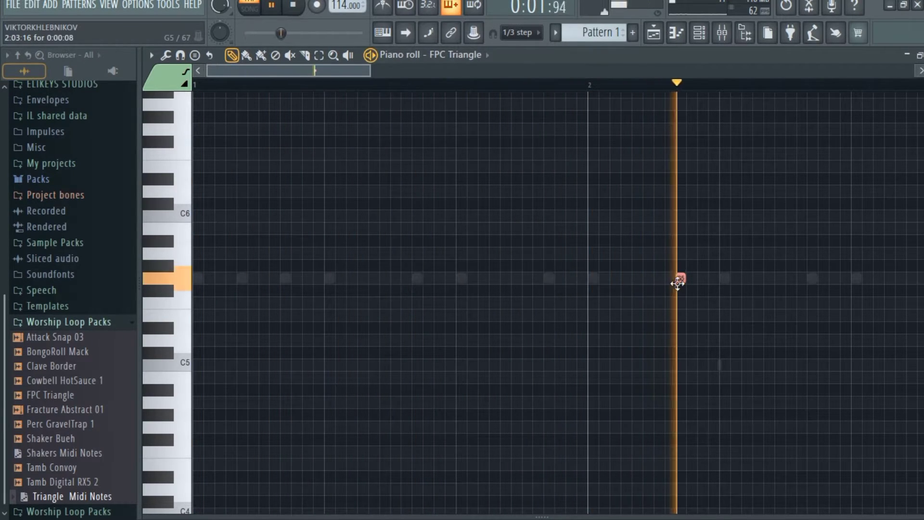
key("space")
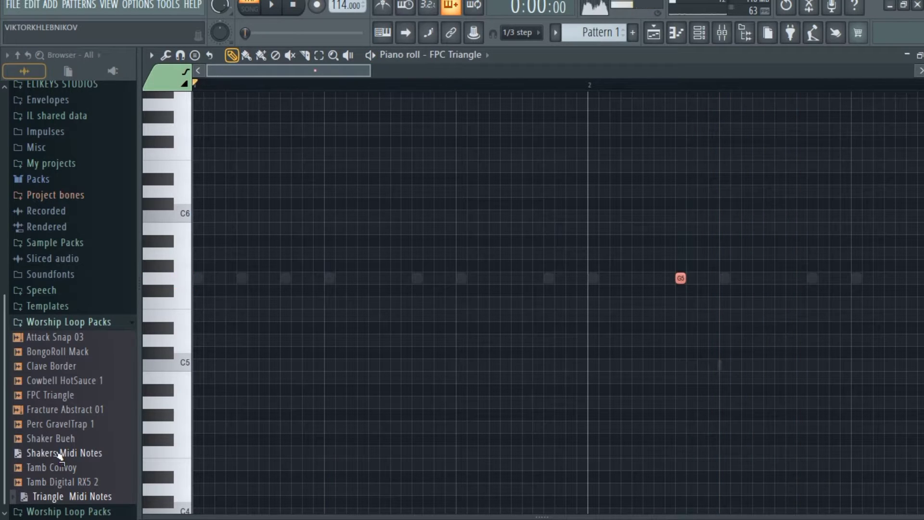
Review the Shakers Midi Notes in the Shaker Bueh channel's piano roll, then return to the channel rack and select FPC Triangle.
left_click(59, 455)
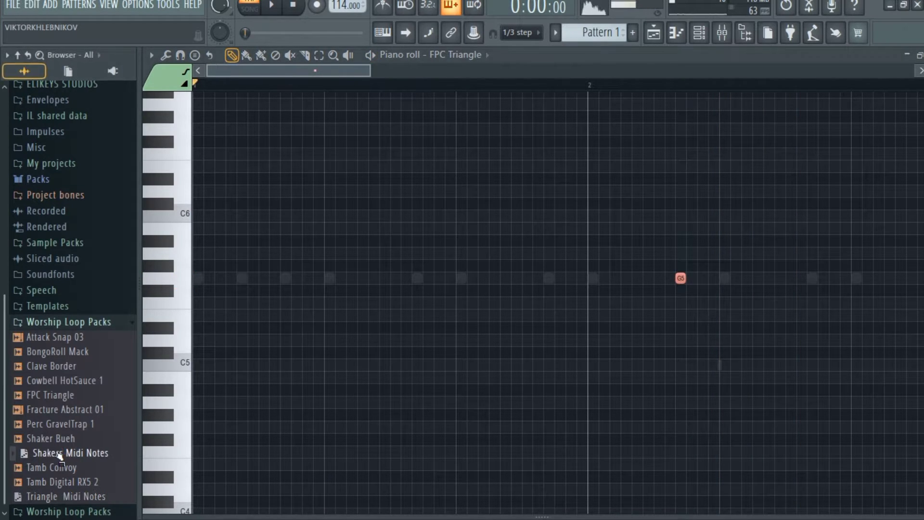
left_click(700, 33)
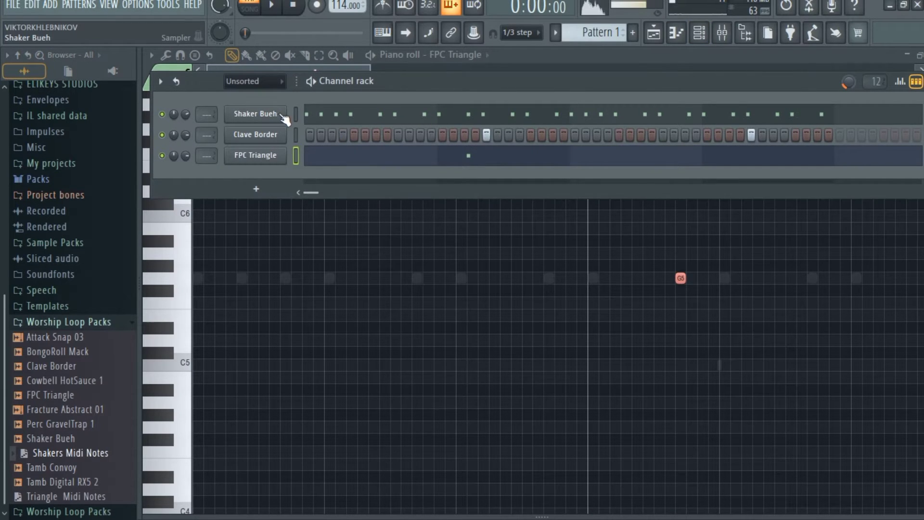
left_click(313, 115)
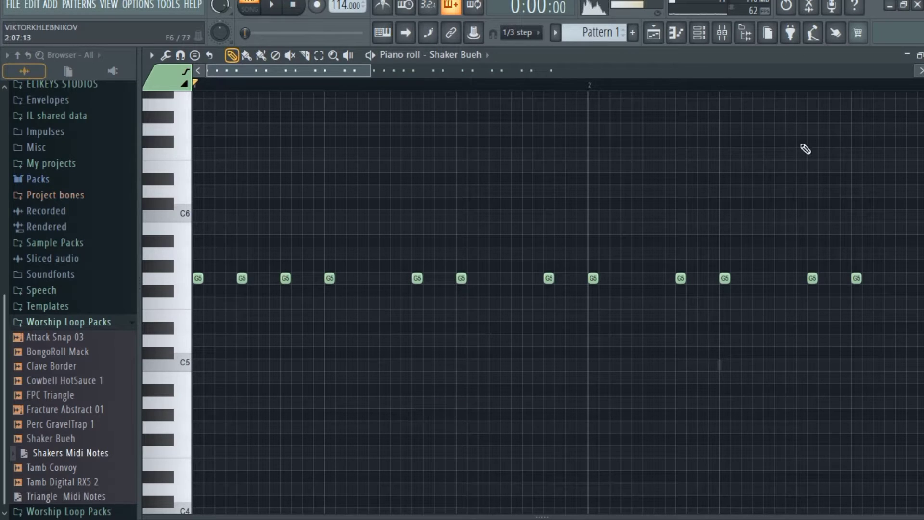
left_click(699, 33)
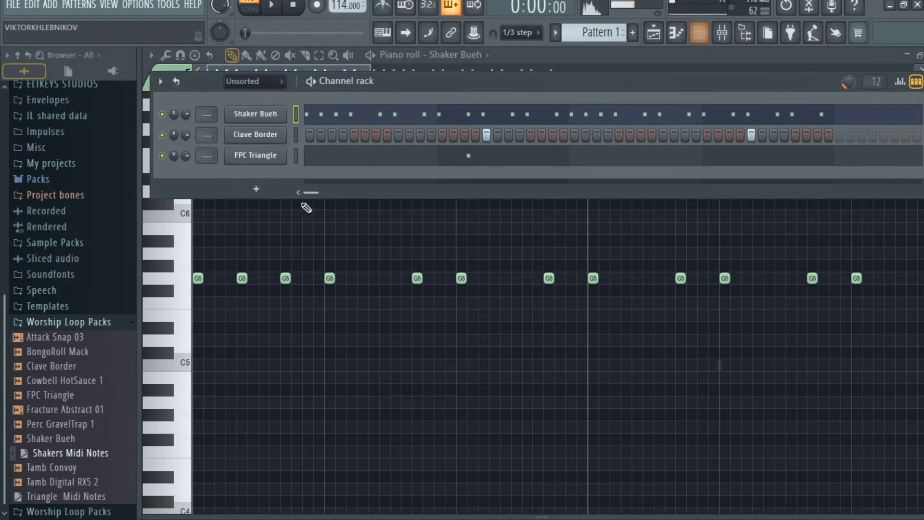
left_click(295, 153)
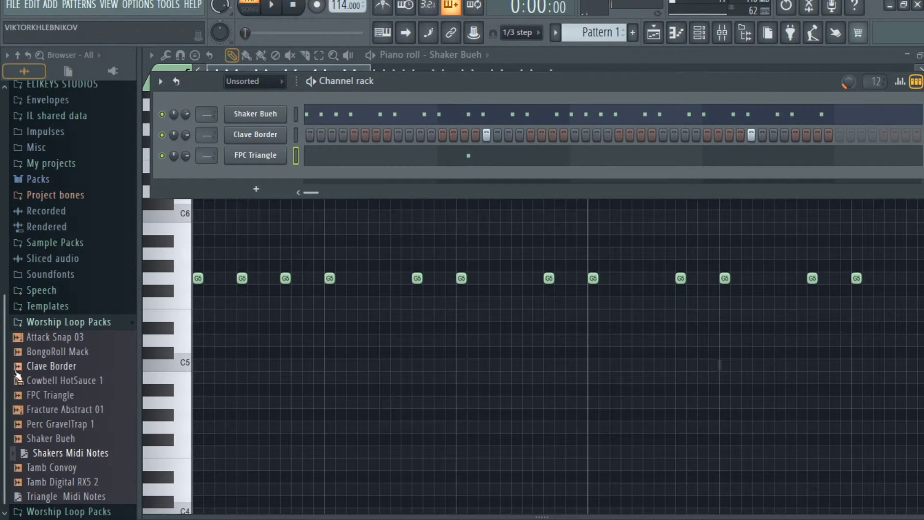
Add the Attack Snap 03 sample as a channel below FPC Triangle, place a hit on step 5 of bar 4, and play the pattern.
left_click(72, 338)
left_click_drag(72, 338, 236, 177)
left_click(234, 176)
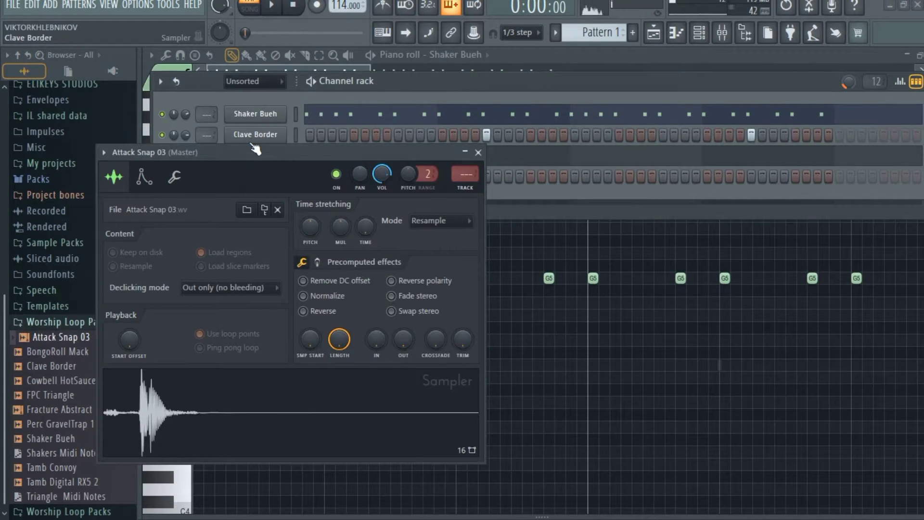
left_click(478, 153)
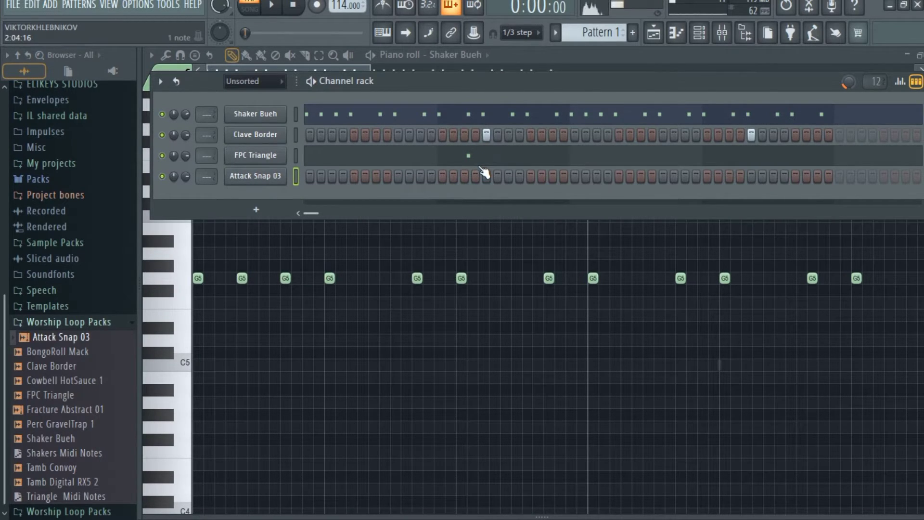
left_click(751, 176)
key("space")
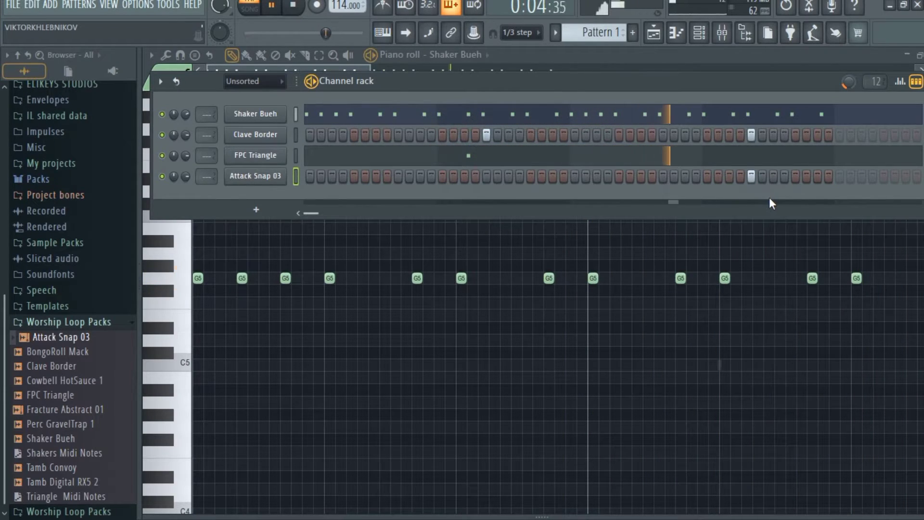
key("space")
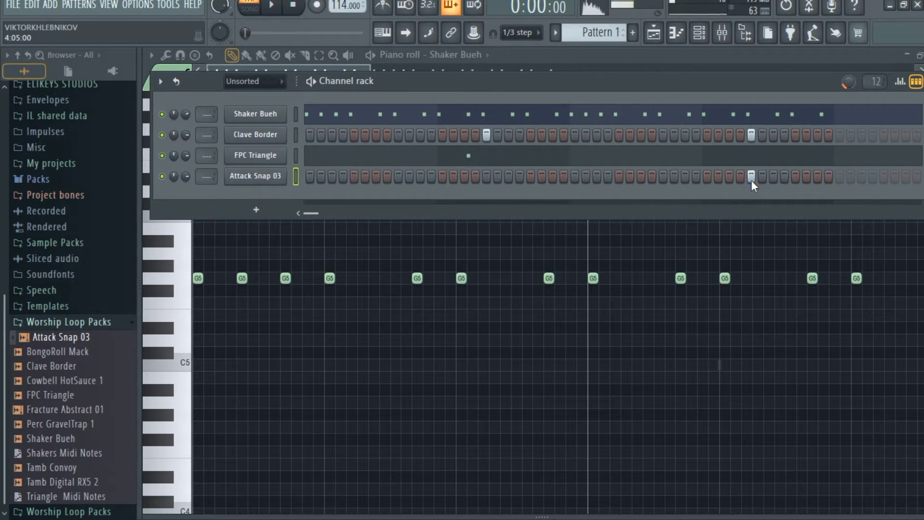
key("space")
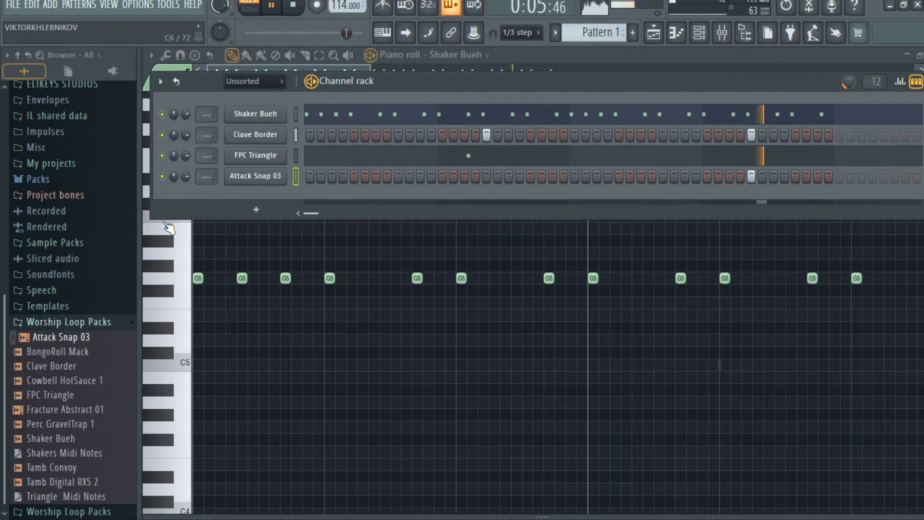
key("space")
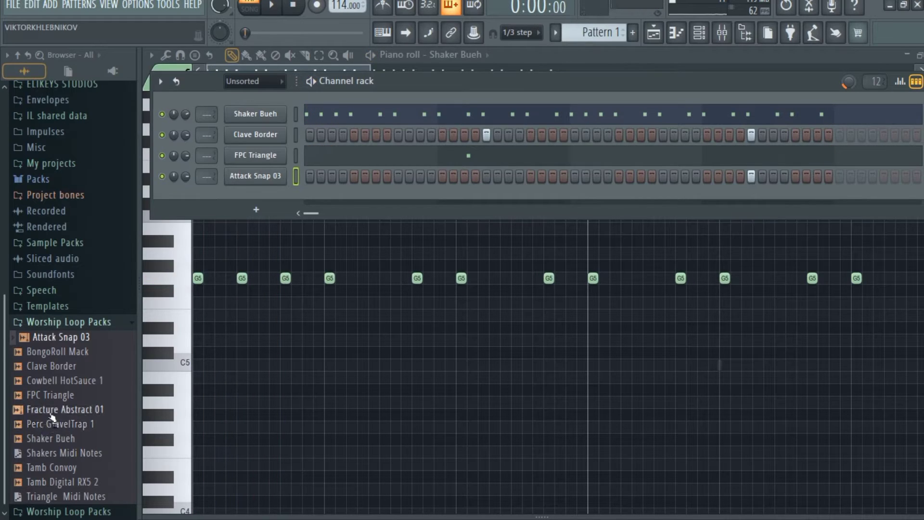
Add the Fracture Abstract 01 sample as a channel below Attack Snap 03, place a hit on step 5 of bar 2, and play the pattern.
left_click(53, 410)
left_click_drag(53, 413, 270, 195)
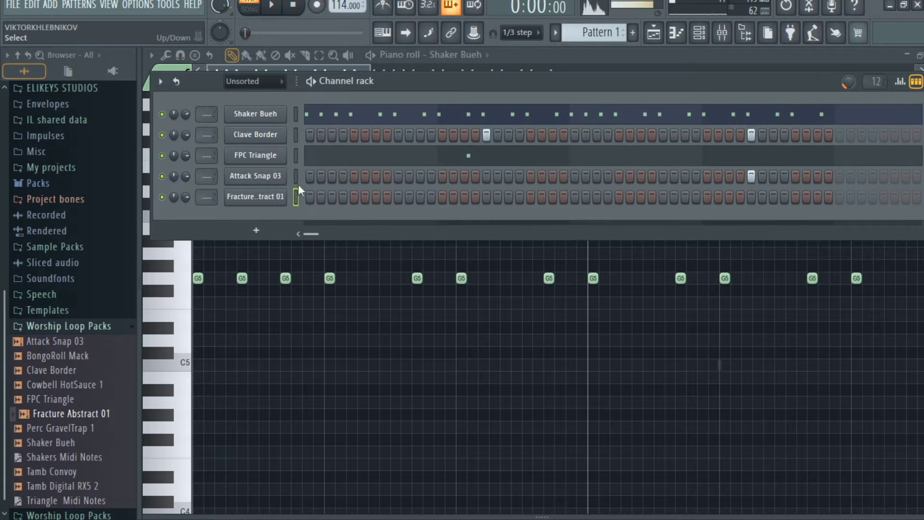
key("space")
left_click(487, 201)
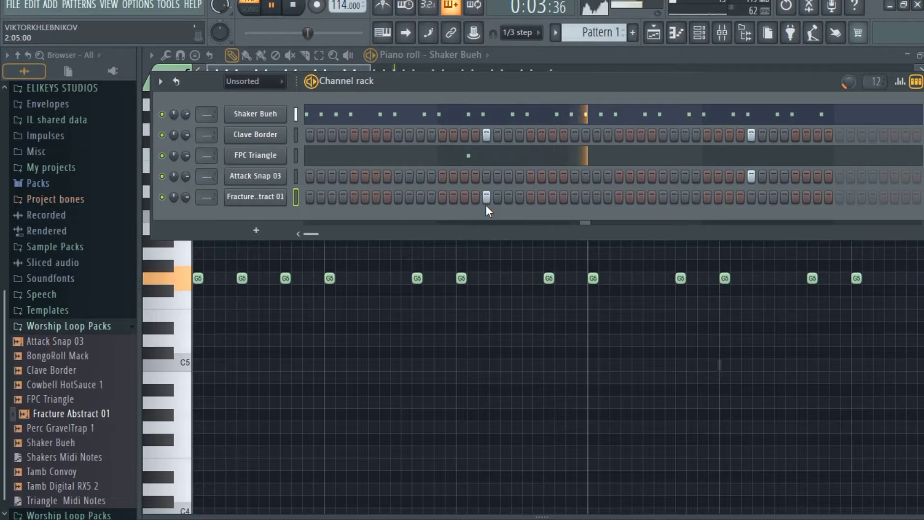
key("space")
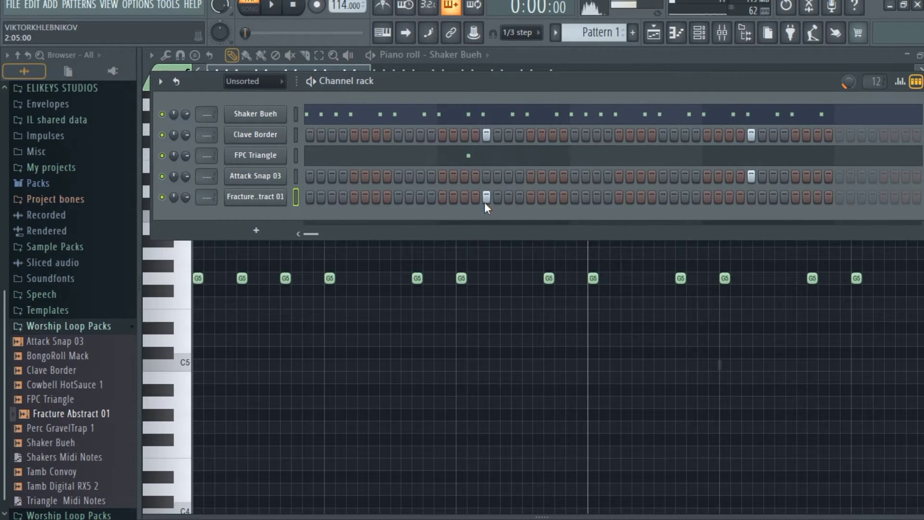
key("space")
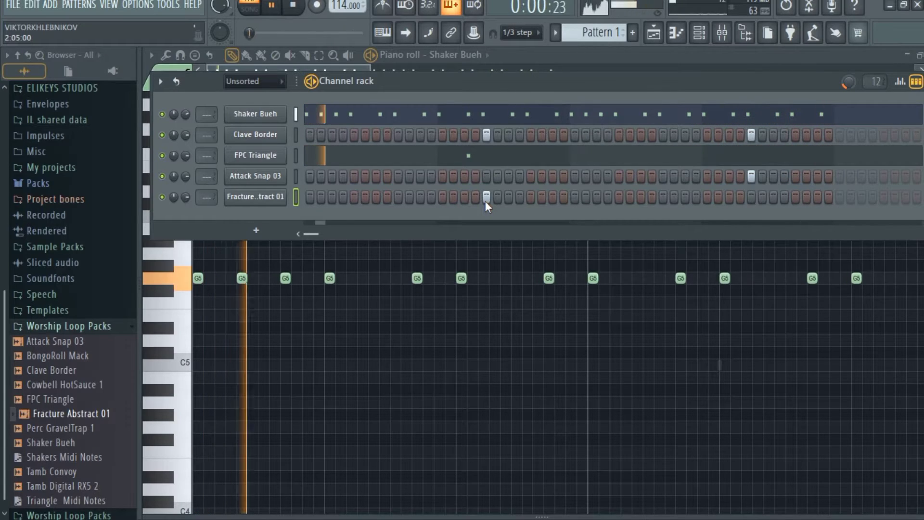
key("space")
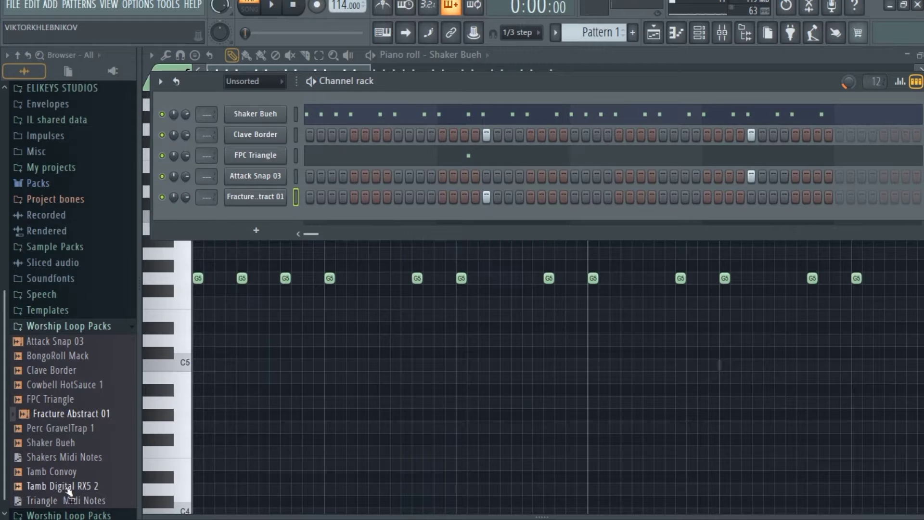
Add Tamb Convoy as a channel with hits on step 1 of every bar and step 5 of bars 1, 3 and 4, checking it in playback.
left_click(72, 474)
left_click_drag(72, 477, 254, 210)
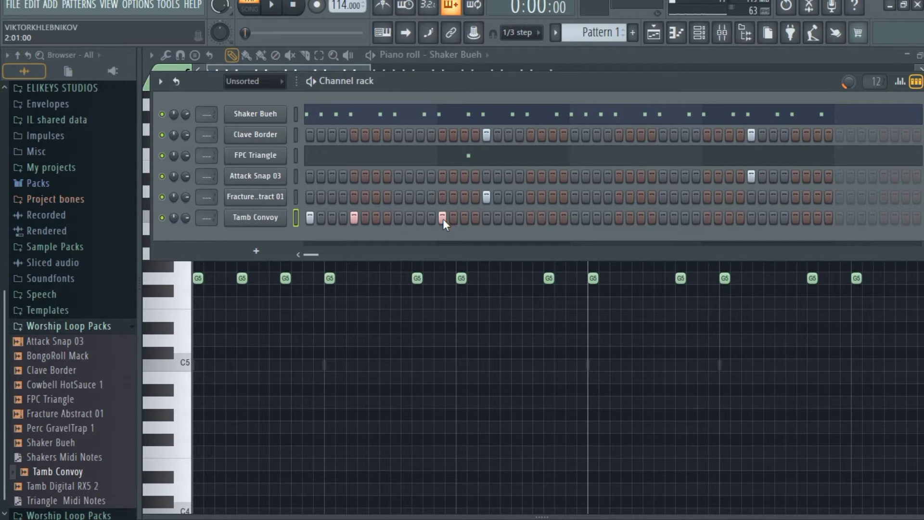
key("space")
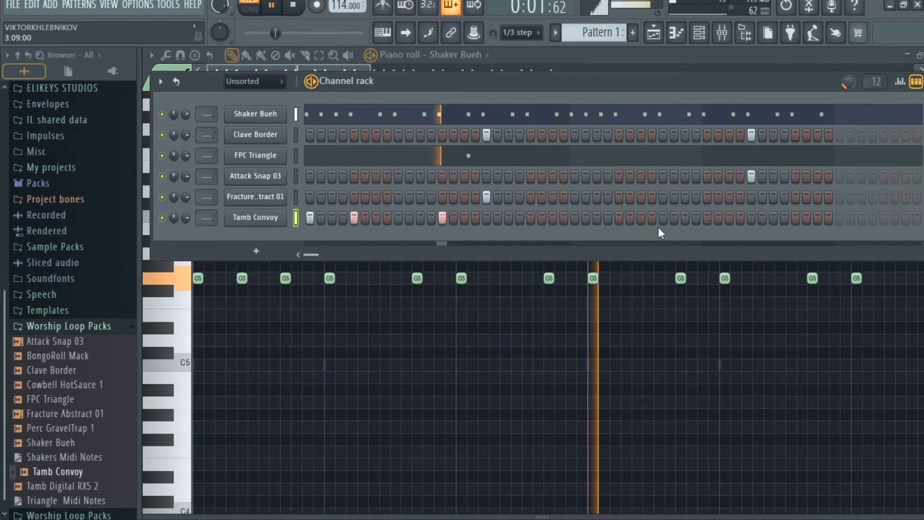
left_click(575, 218)
key("space")
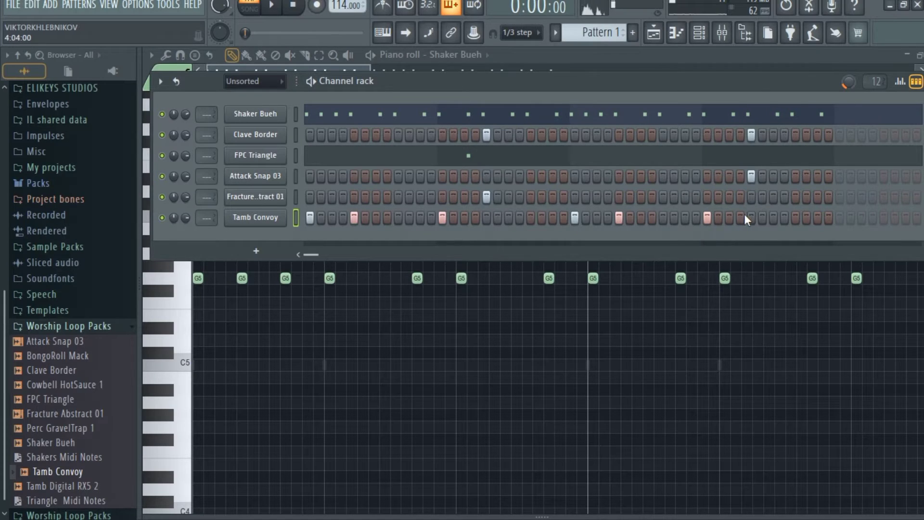
key("space")
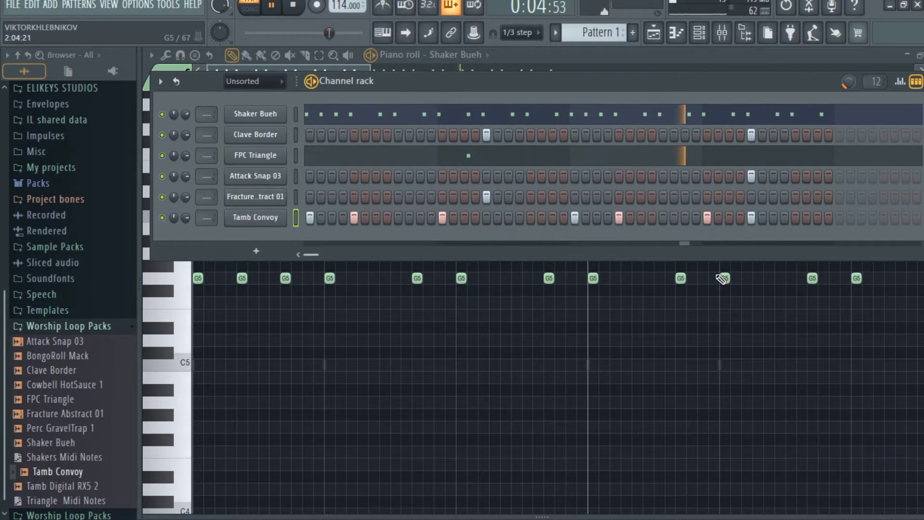
key("space")
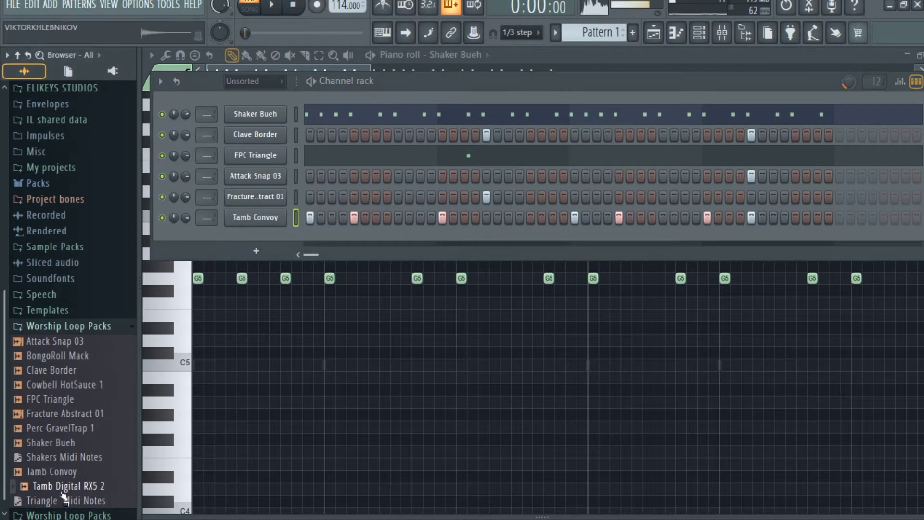
Add Tamb Digital RX5 2 as a channel below Tamb Convoy, duplicate Tamb Convoy's hit pattern in it, and play the pattern.
left_click_drag(66, 496, 249, 240)
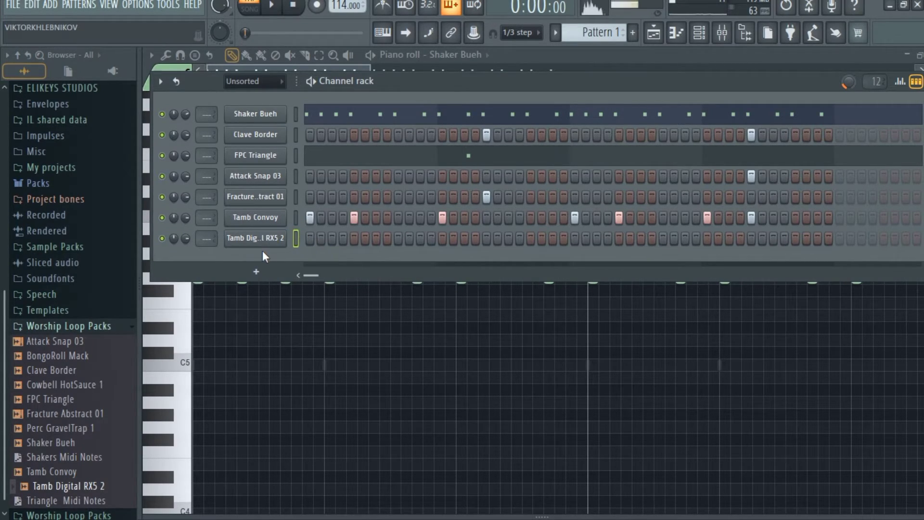
left_click(310, 238)
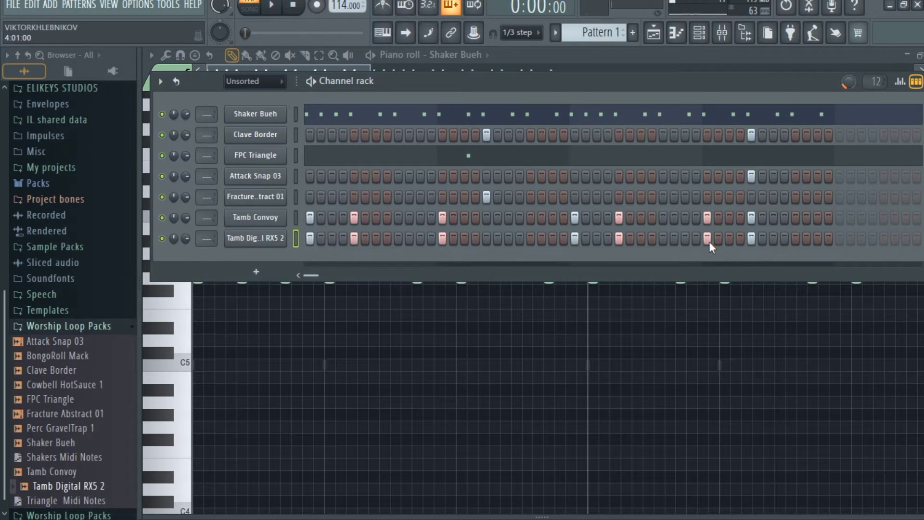
key("space")
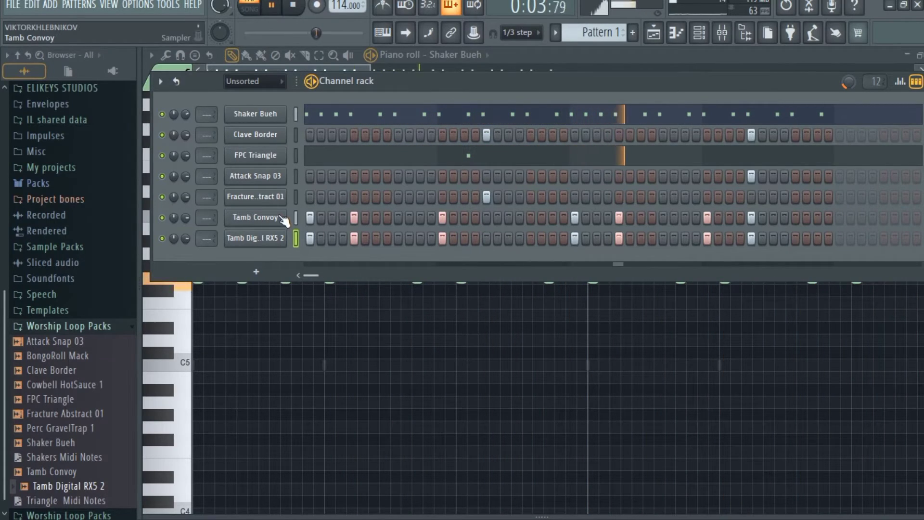
key("space")
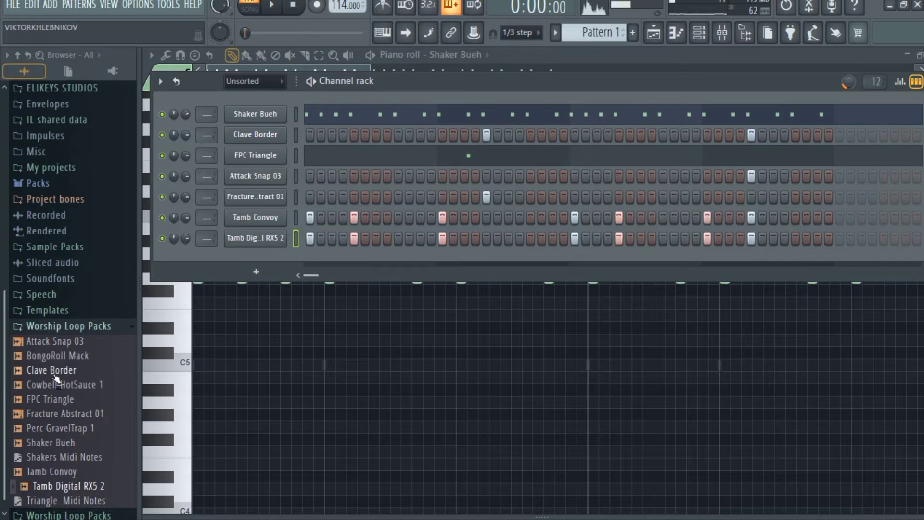
Add the BongoRoll Mack sample as a channel with a hit on step 5 of bar 3 and a channel volume of 56%.
left_click(58, 359)
left_click_drag(59, 359, 240, 260)
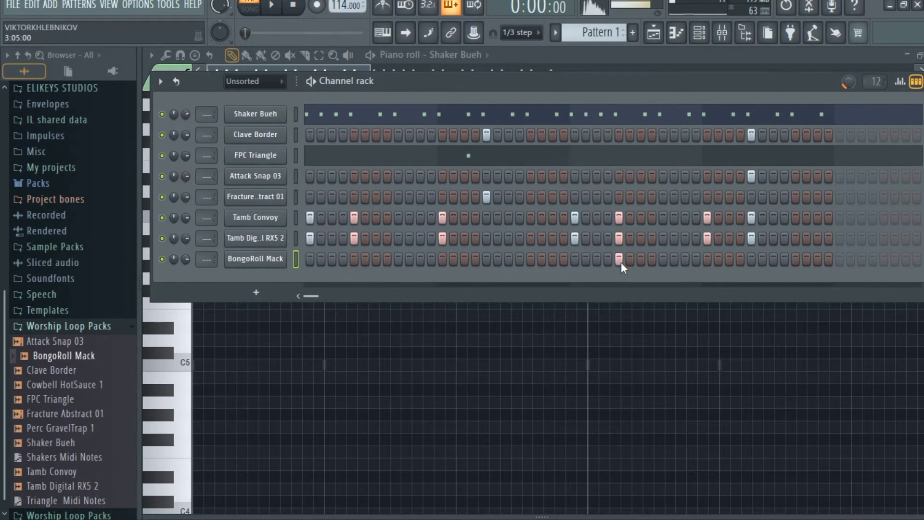
left_click_drag(185, 259, 185, 270)
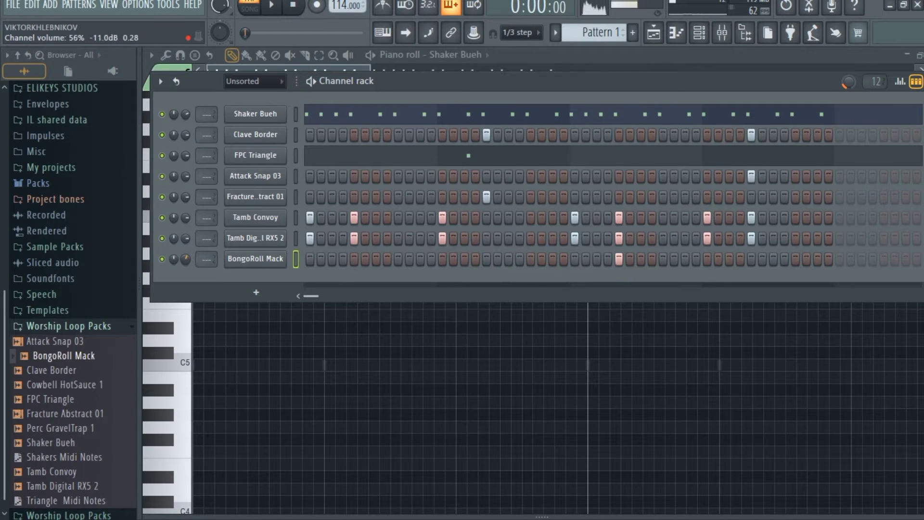
Add Cowbell HotSauce 1 with a hit on step 11 and Perc GravelTrap 1 with a hit on step 5 of bar 1, lowering their volumes.
key("space")
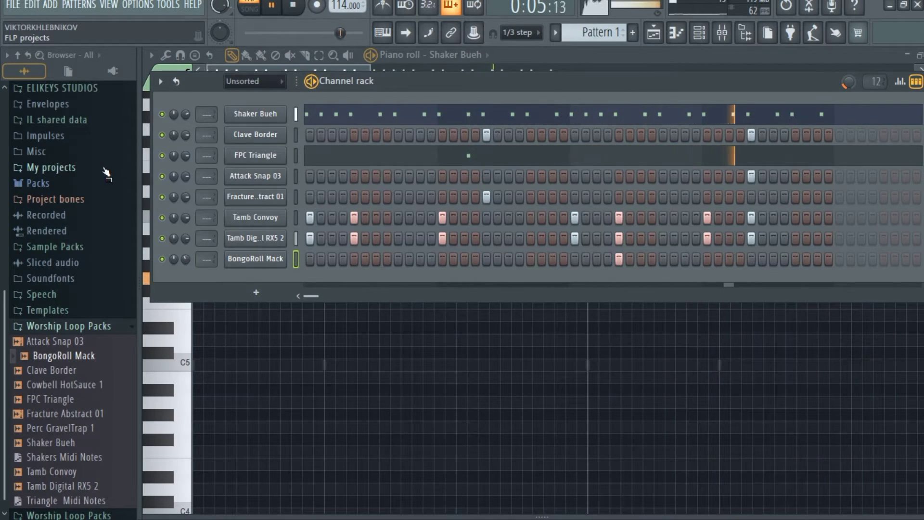
key("space")
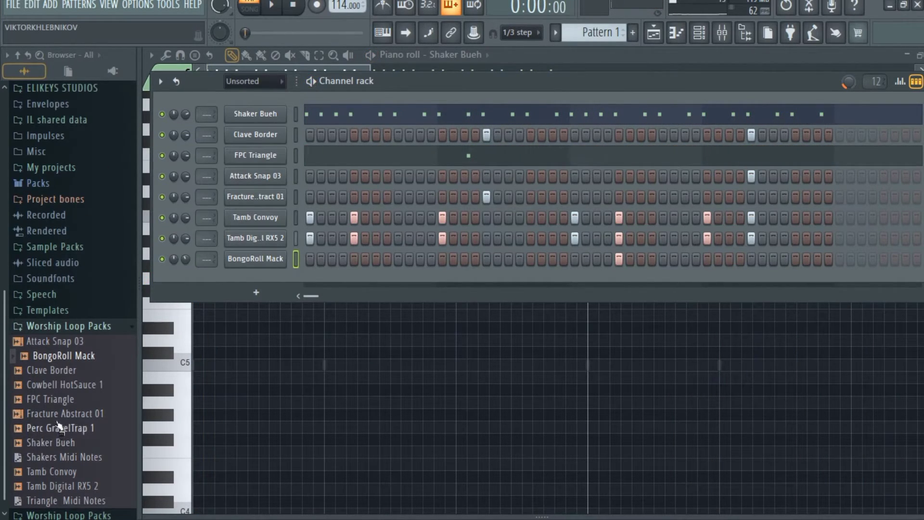
left_click_drag(68, 385, 251, 285)
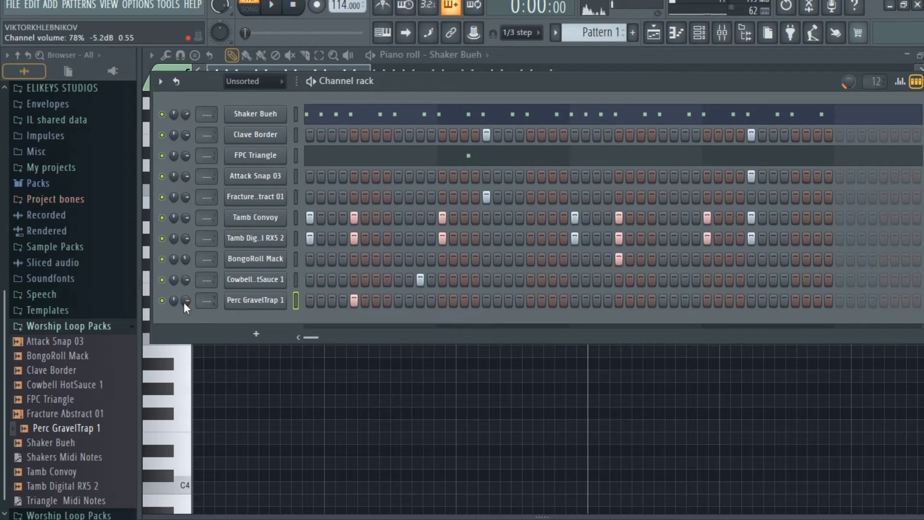
left_click_drag(185, 301, 185, 318)
key("space")
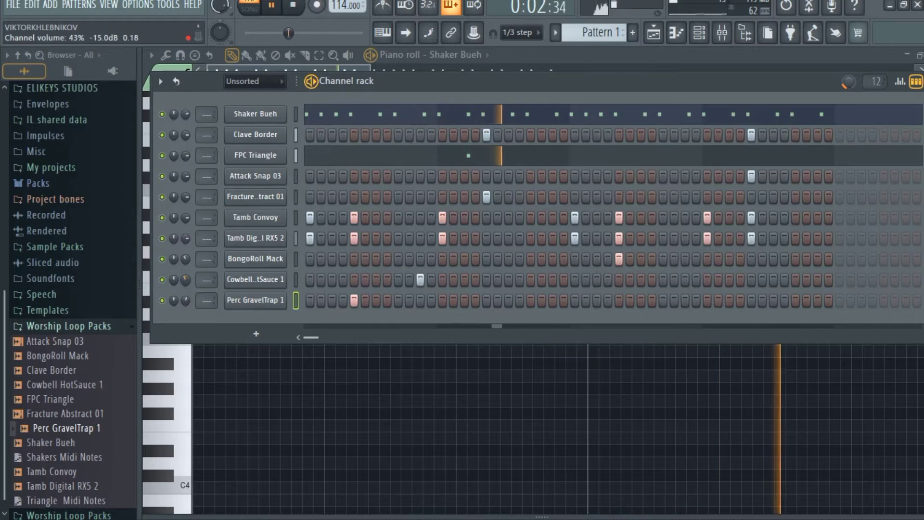
key("space")
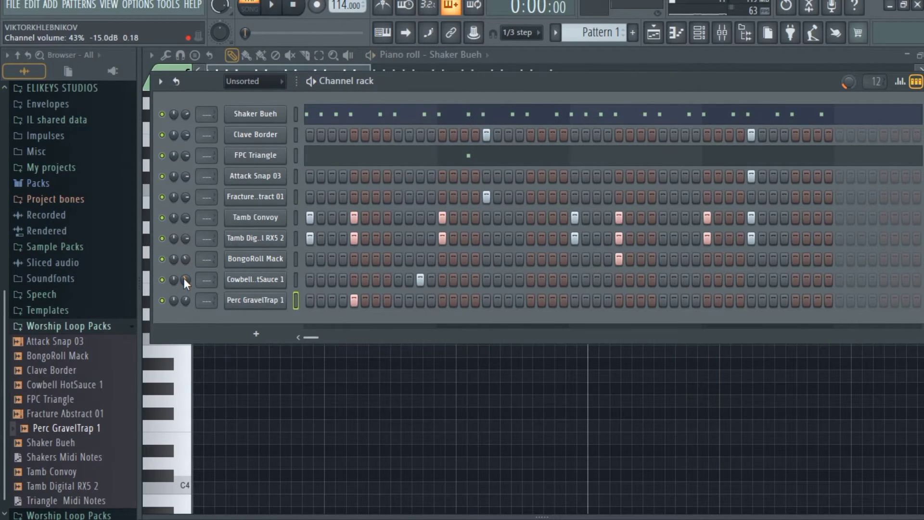
Try different channel volumes for Cowbell HotSauce 1 and Perc GravelTrap 1 while replaying the pattern.
key("space")
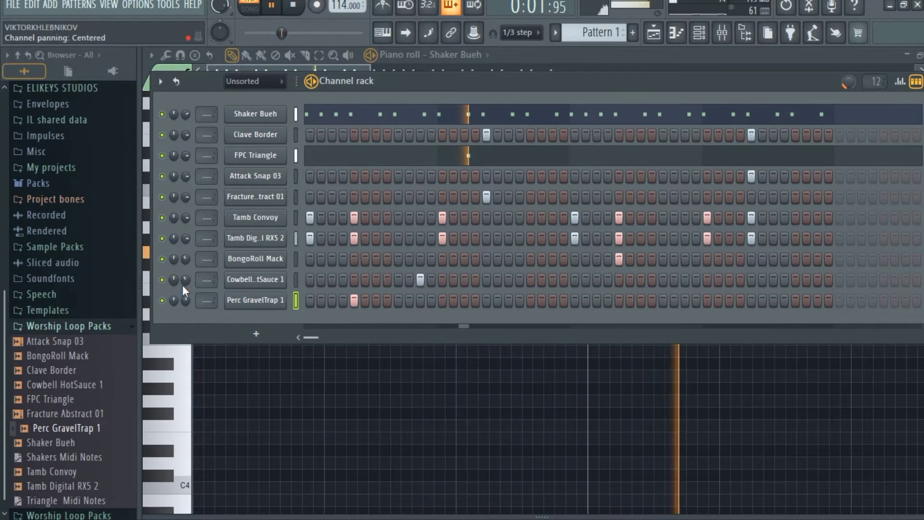
left_click_drag(184, 283, 188, 285)
key("space")
key("space")
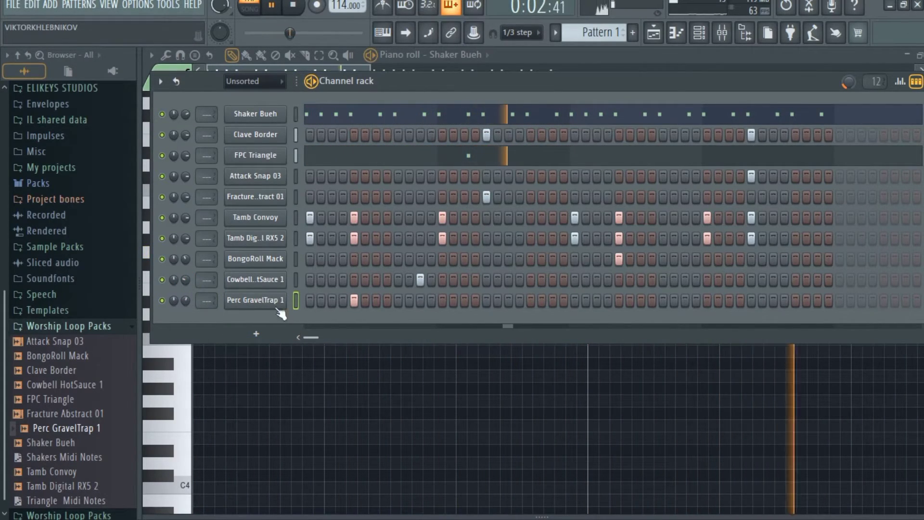
key("space")
left_click_drag(186, 279, 185, 275)
key("space")
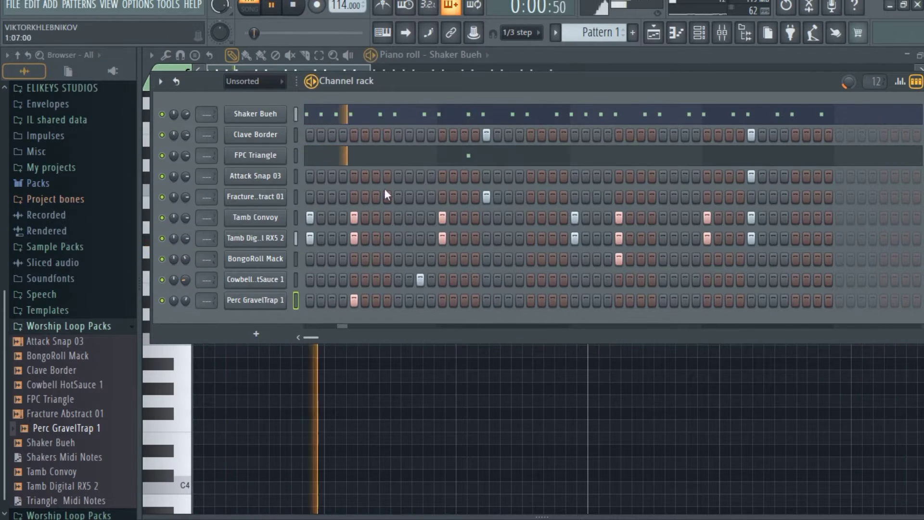
key("space")
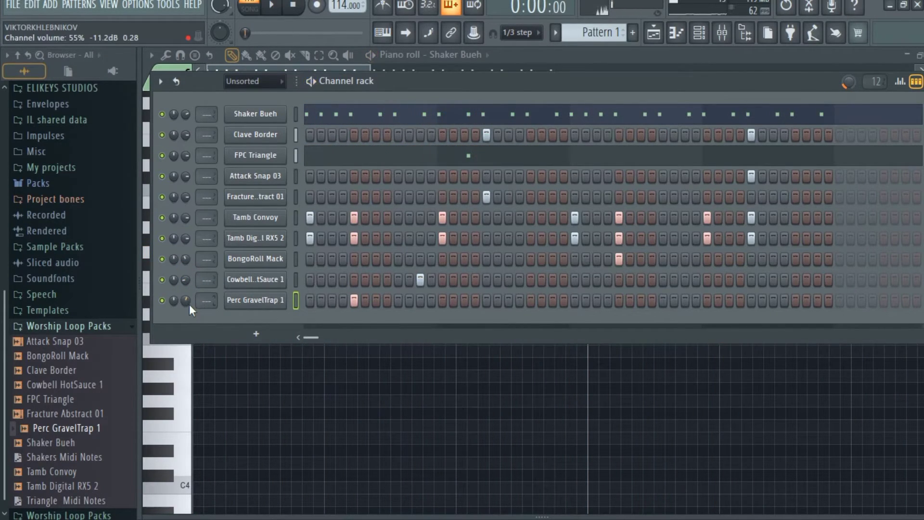
Set the channel volumes to 19% for Cowbell HotSauce 1 and 20% for Perc GravelTrap 1, checking the balance in playback.
key("space")
scroll(186, 300, "down", 1)
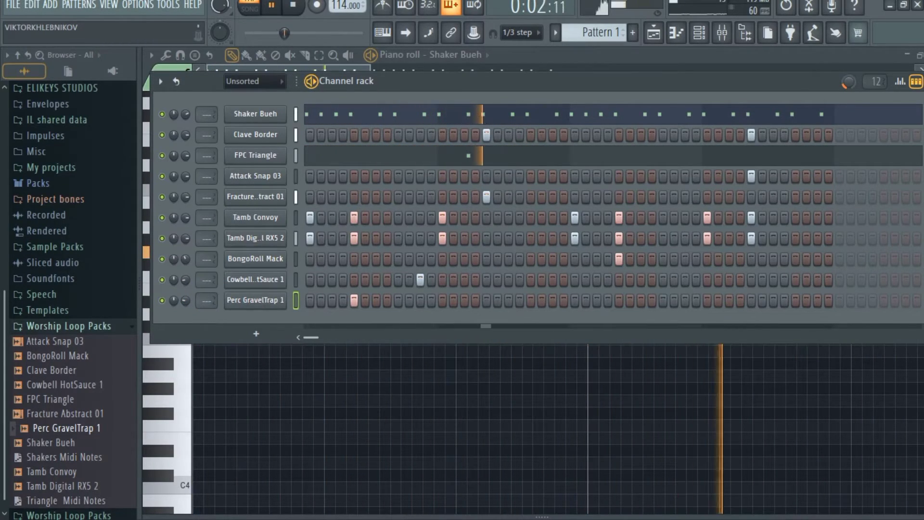
key("space")
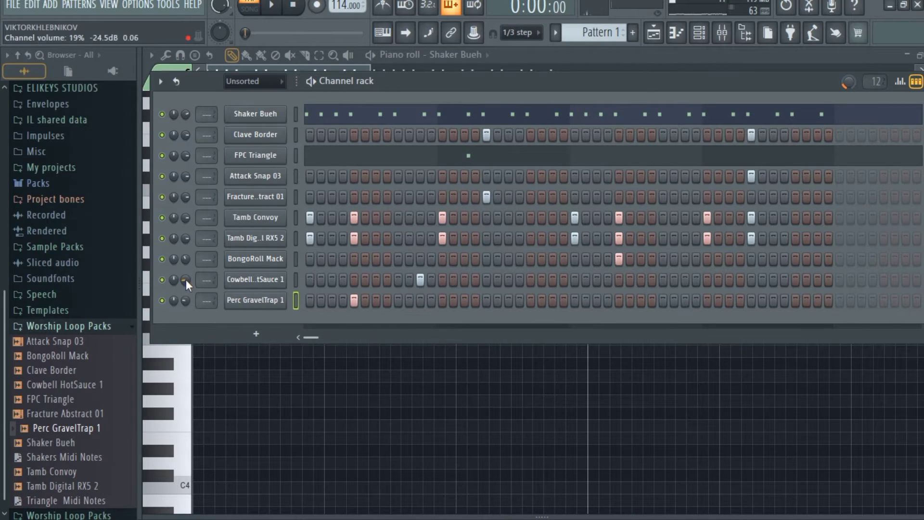
key("space")
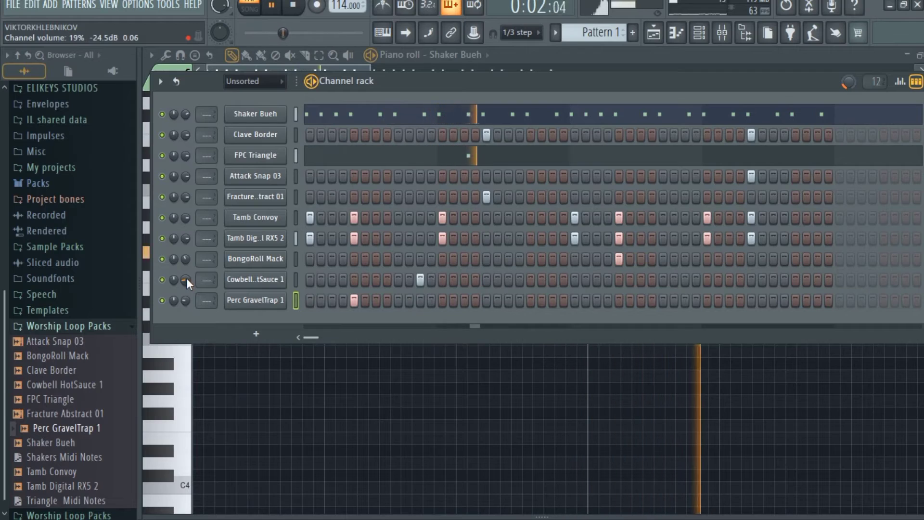
key("space")
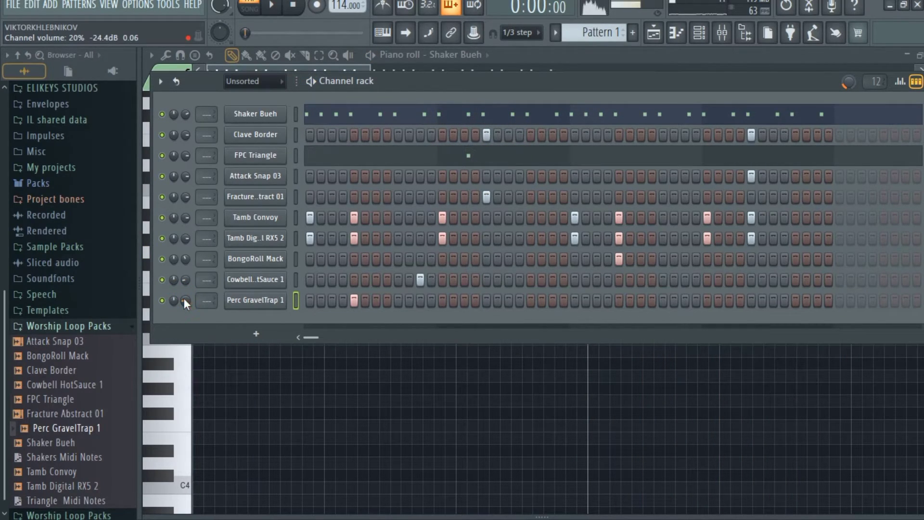
key("space")
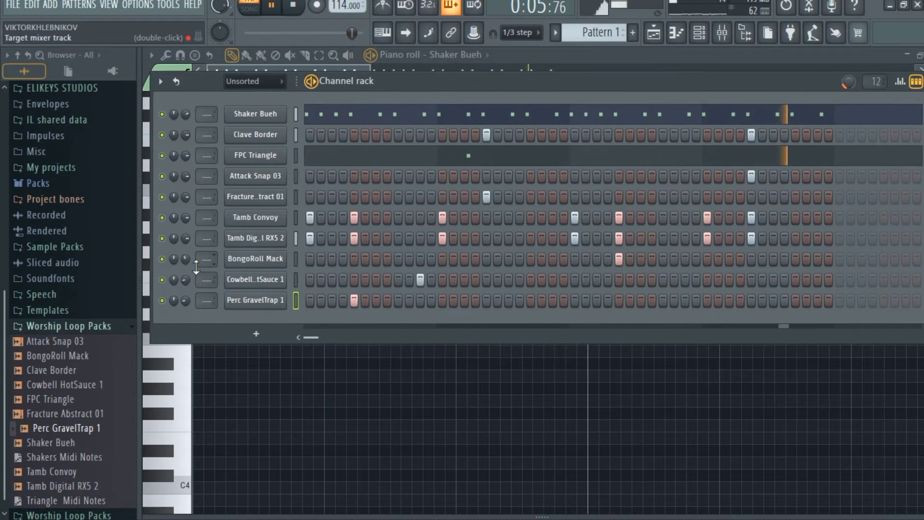
key("space")
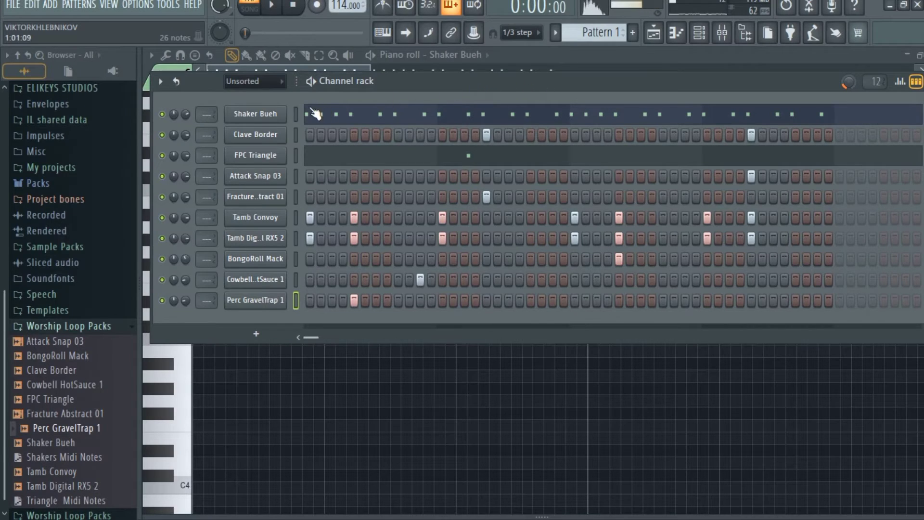
Select all ten channels from Shaker Bueh to Perc GravelTrap 1 and color them with a gradient from magenta #B611A1 to blue.
left_click(297, 113)
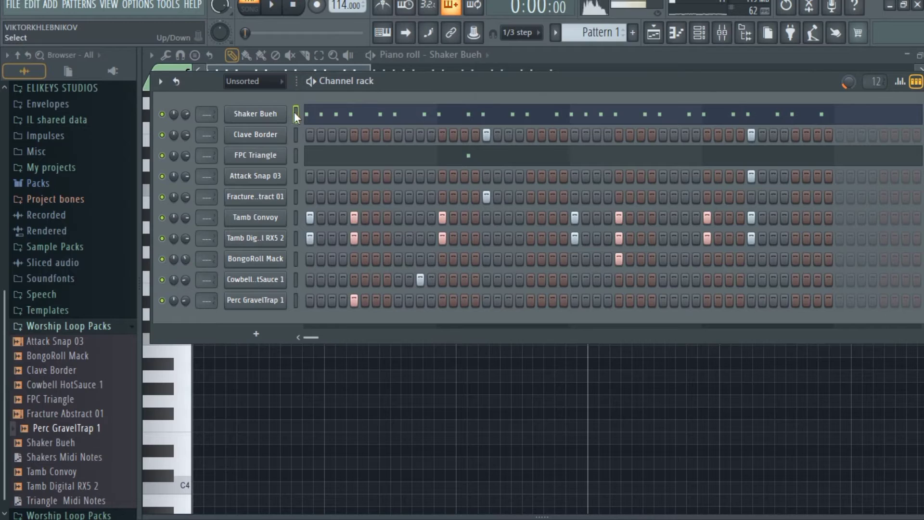
left_click_drag(295, 114, 296, 320)
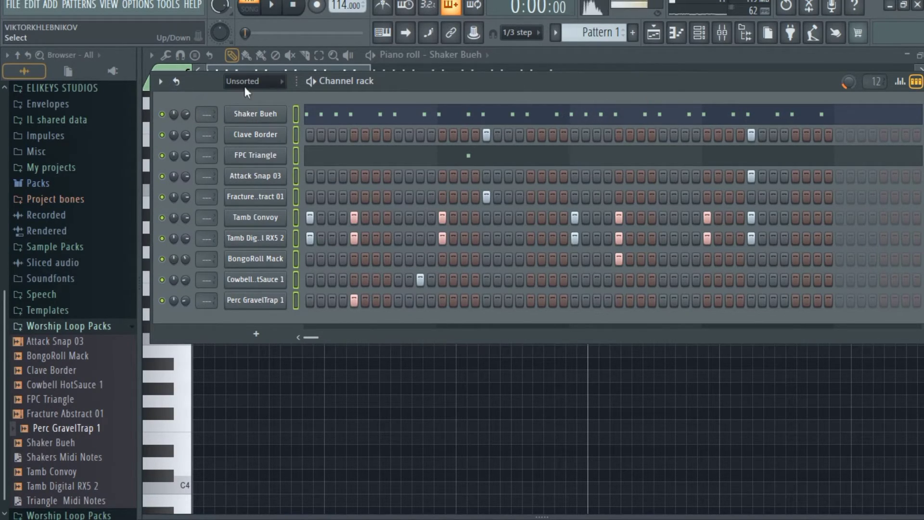
left_click(161, 81)
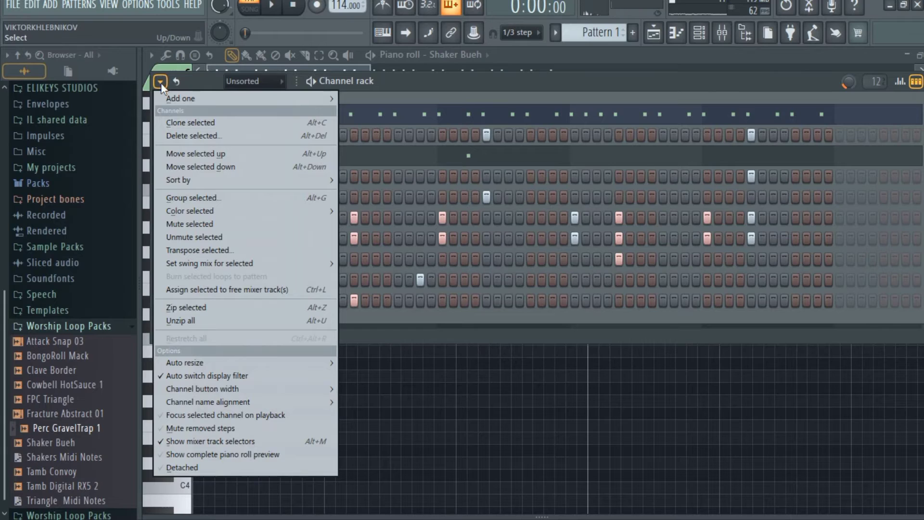
mouse_move(183, 212)
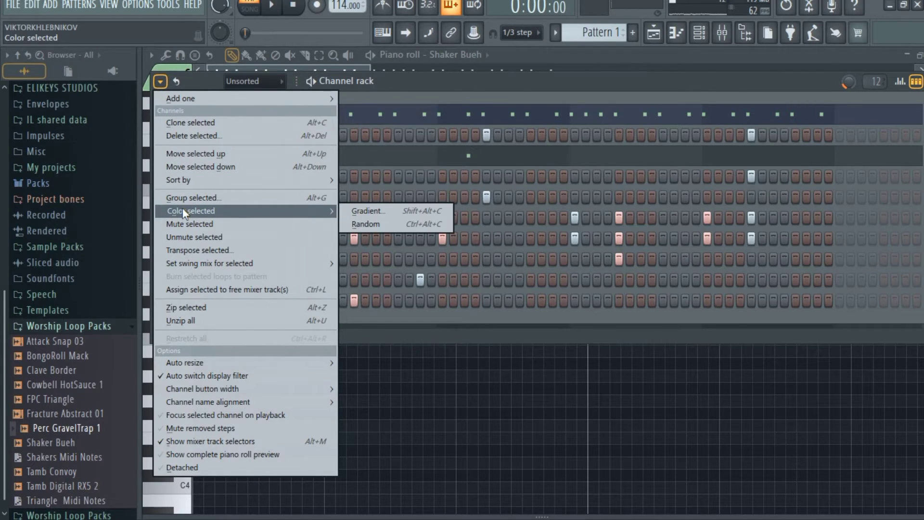
left_click(434, 212)
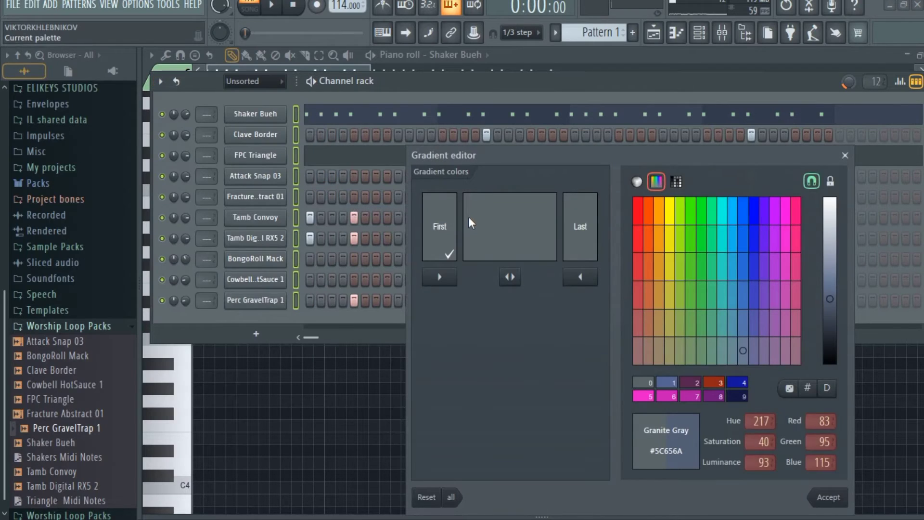
left_click(785, 244)
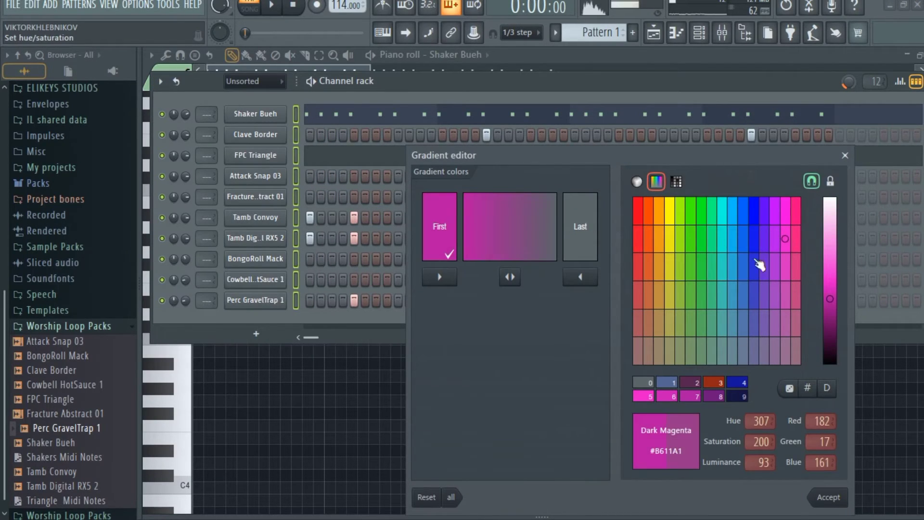
left_click(596, 239)
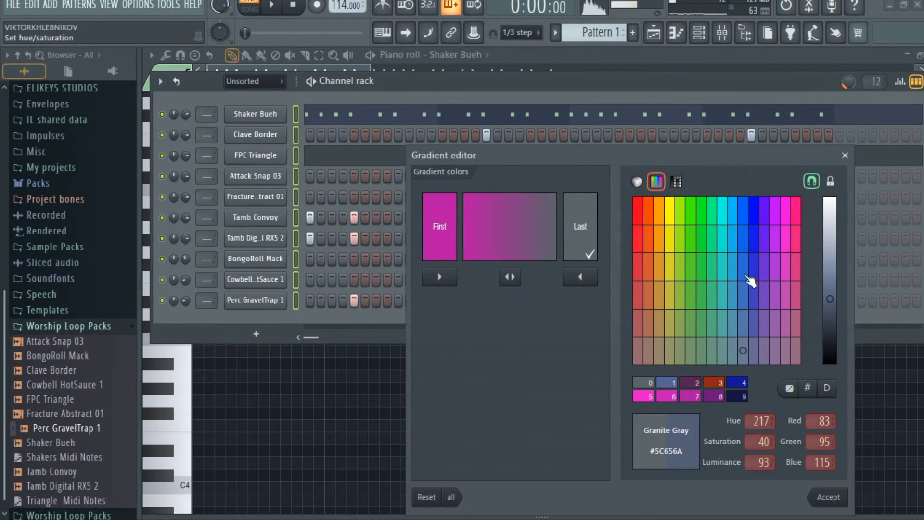
left_click(750, 282)
left_click(824, 498)
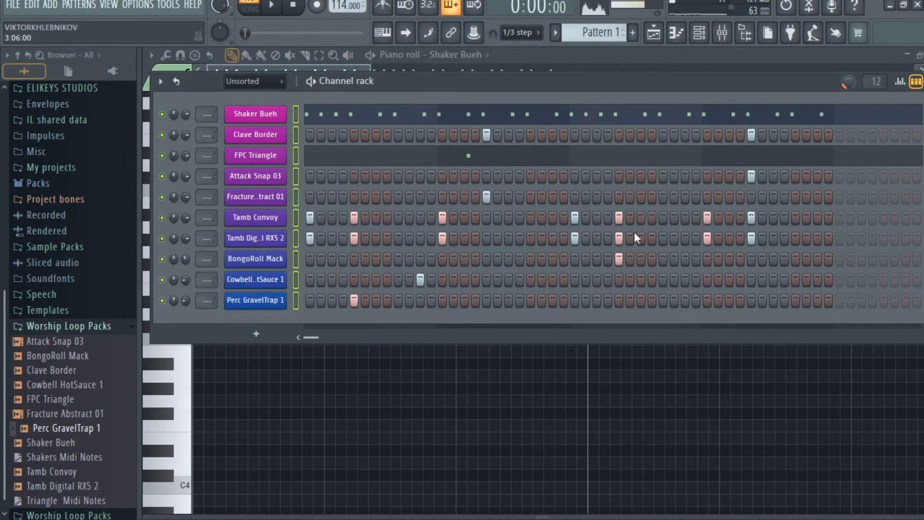
Route the selected channels to consecutive mixer tracks starting from Insert 1, and reposition the mixer window.
key("F9")
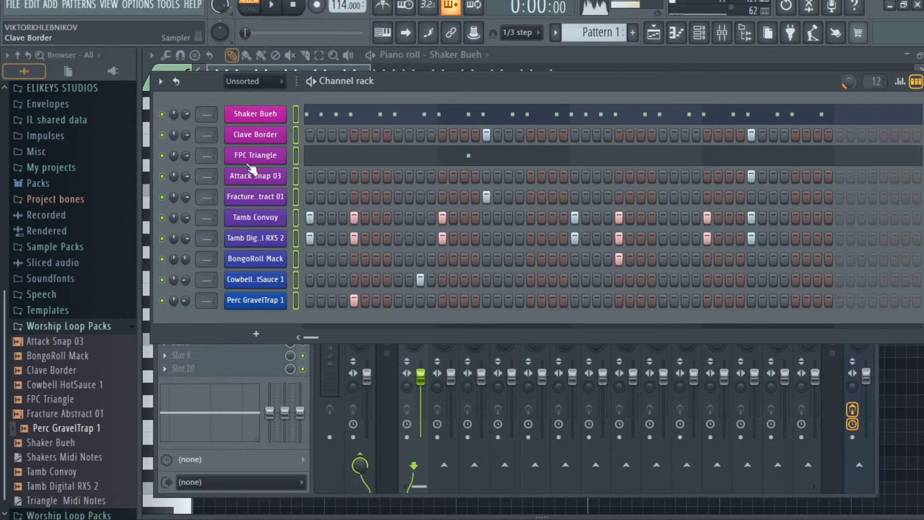
left_click(723, 33)
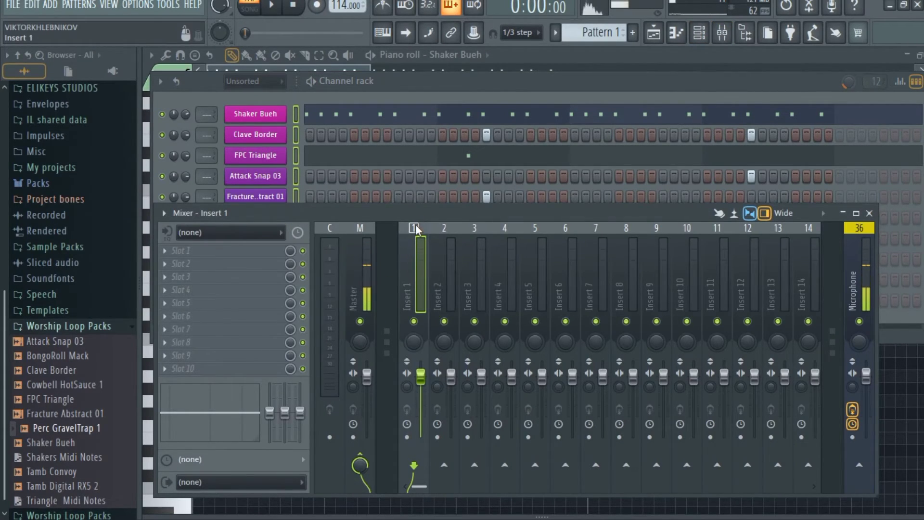
right_click(418, 262)
mouse_move(468, 260)
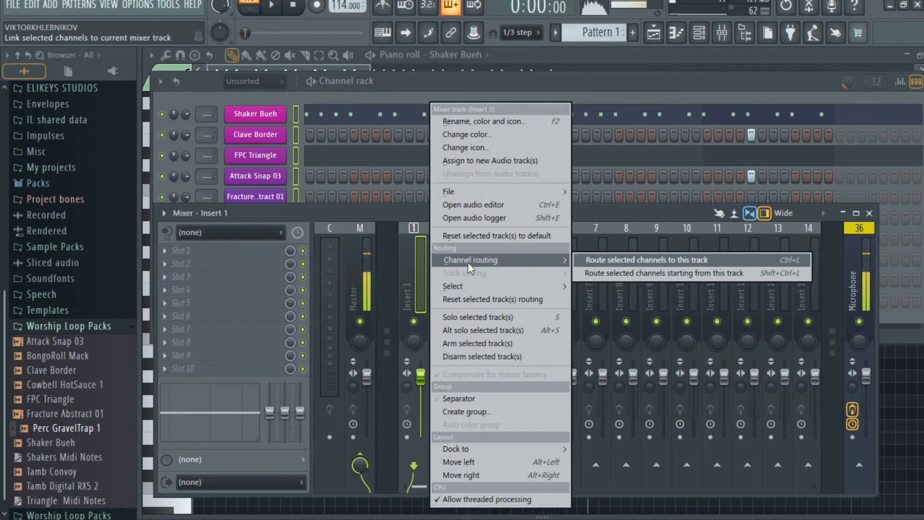
left_click(606, 272)
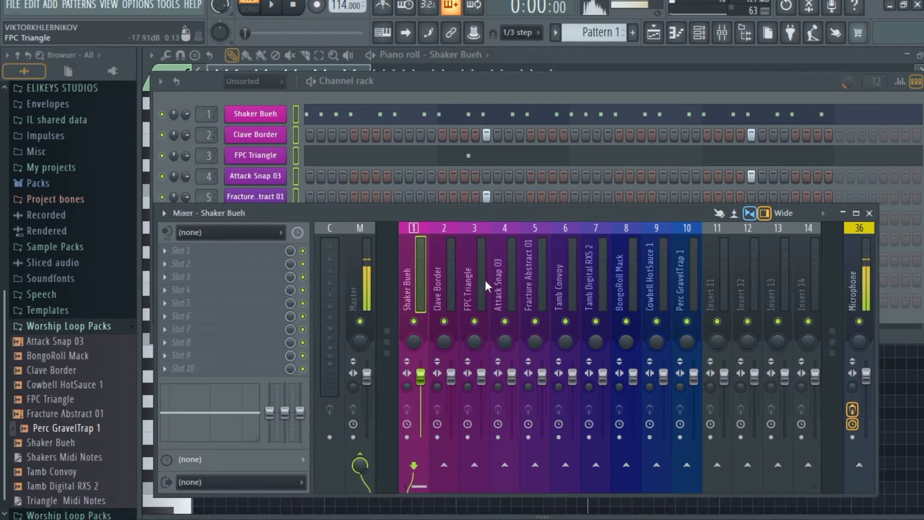
left_click_drag(417, 218, 398, 204)
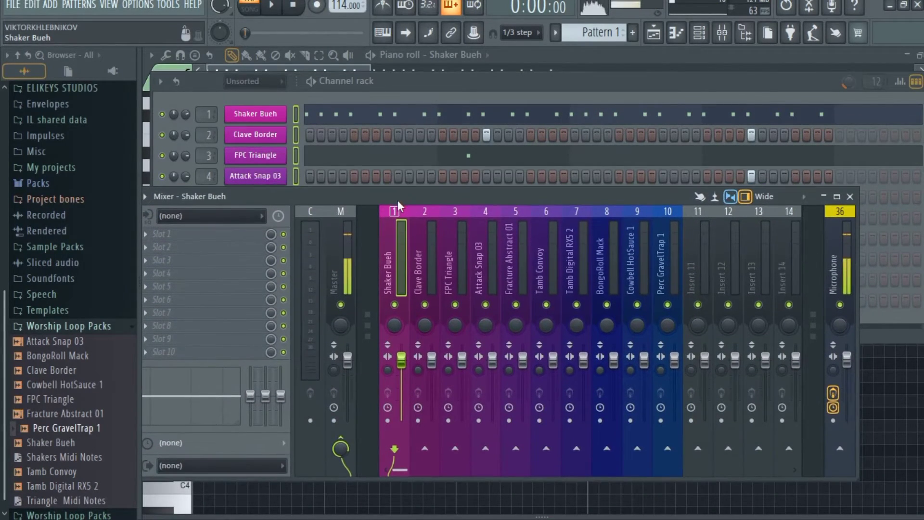
Lower the Shaker Bueh mixer track's volume fader slightly, comparing the pattern in playback before and after.
key("space")
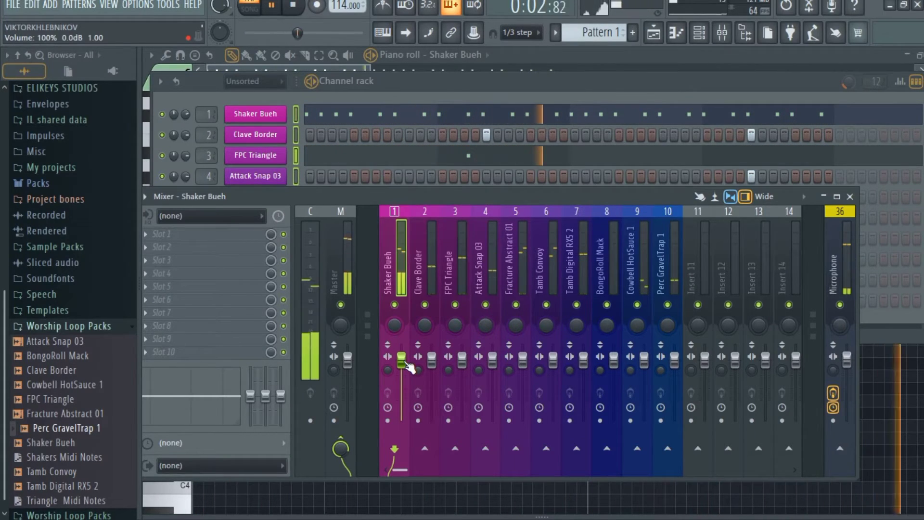
key("space")
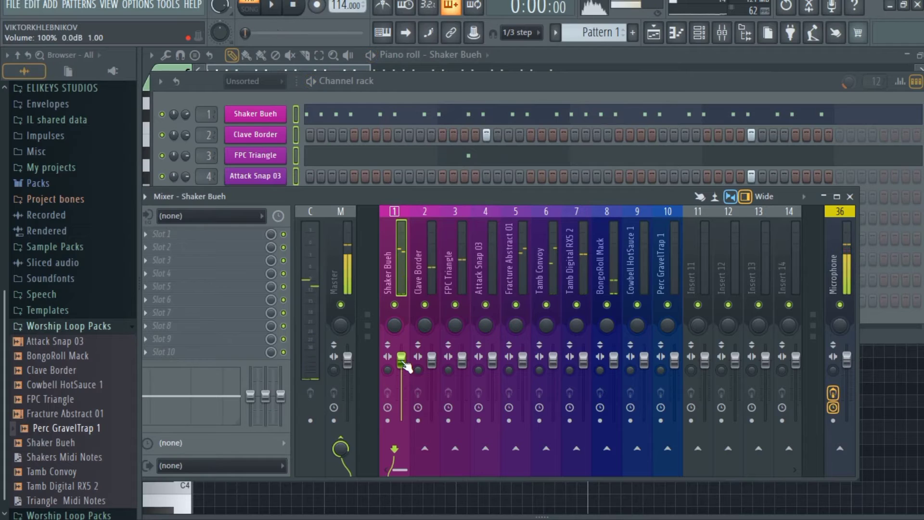
left_click_drag(407, 368, 407, 385)
key("space")
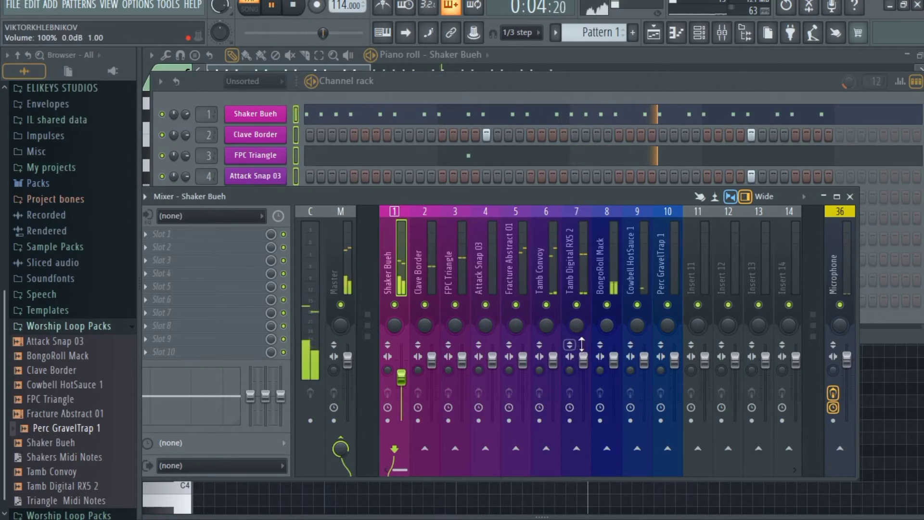
During playback, lower the Tamb Convoy and Tamb Digital RX5 2 mixer faders together, and lower the Fracture Abstract 01 fader slightly.
left_click(574, 254)
left_click(555, 247, "ctrl")
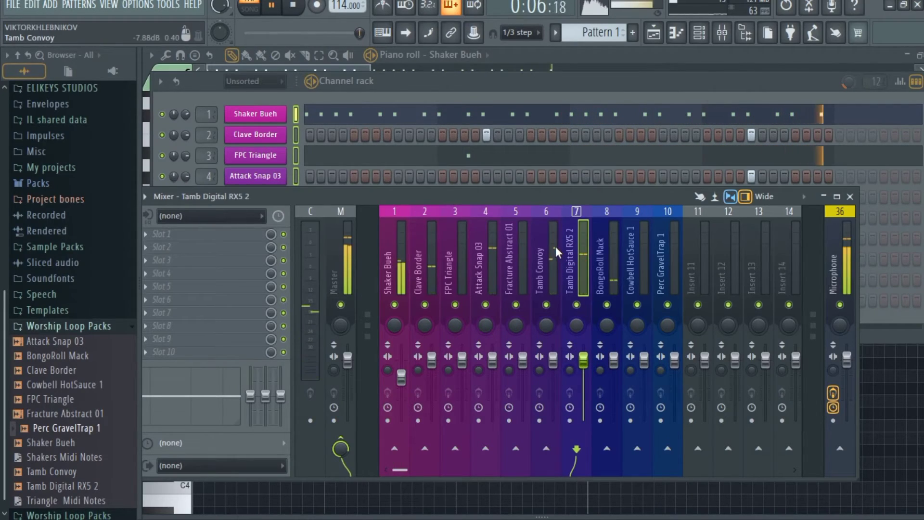
left_click_drag(583, 360, 584, 380)
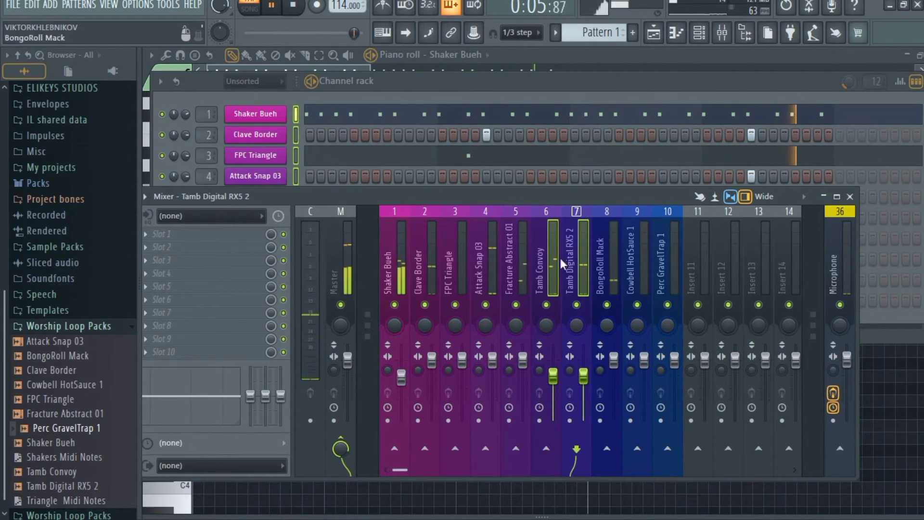
left_click(487, 267)
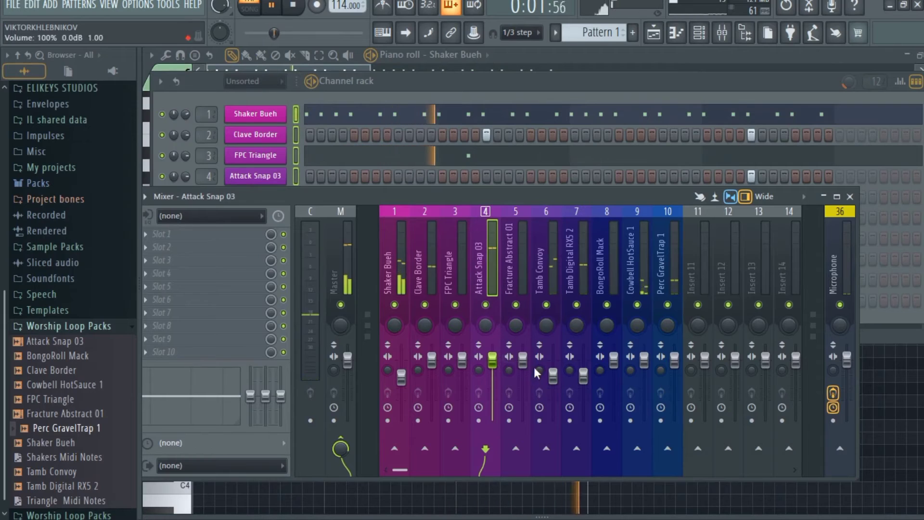
left_click_drag(523, 360, 524, 376)
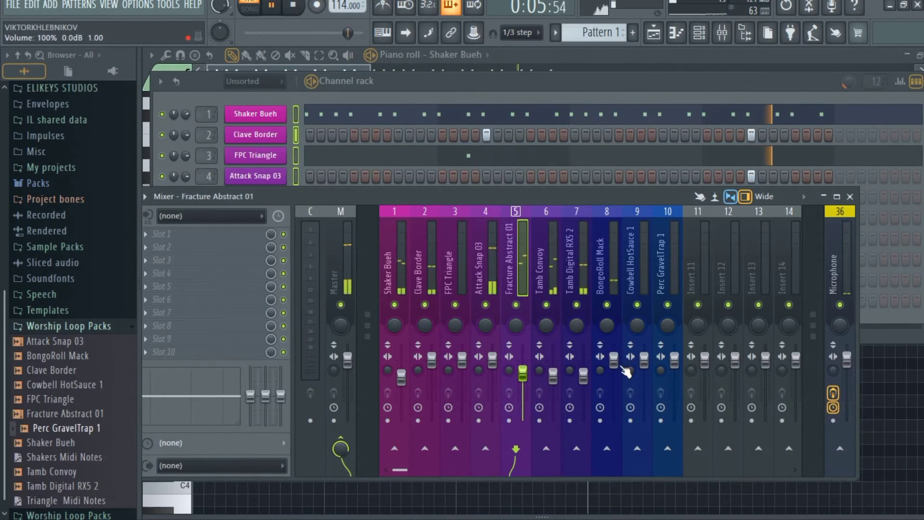
Lower the BongoRoll Mack mixer fader slightly during playback, and stop the pattern.
left_click_drag(614, 360, 614, 363)
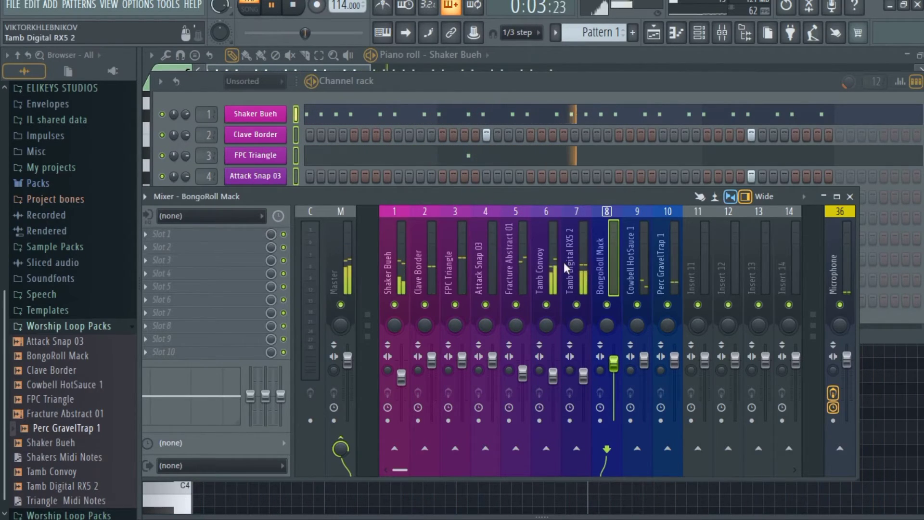
left_click(426, 77)
key("space")
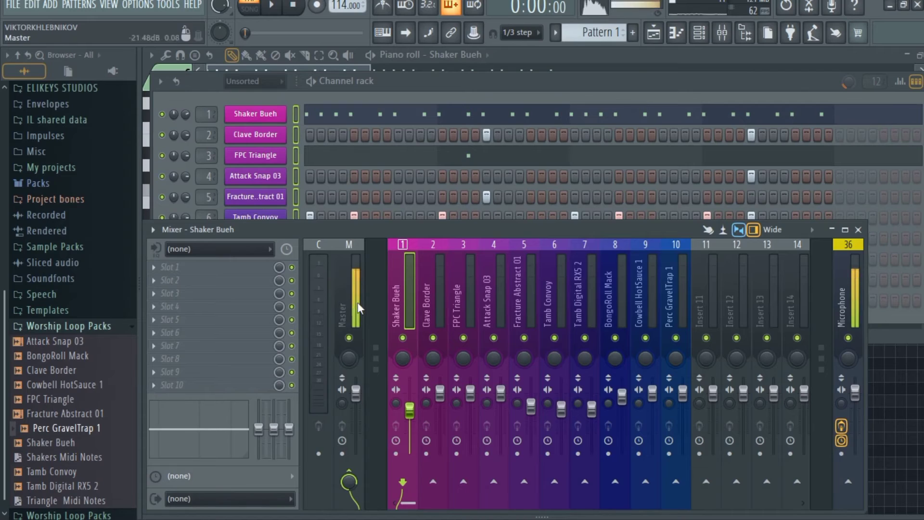
Load Edison on the Master mixer track and move its window to a clear area.
left_click(357, 244)
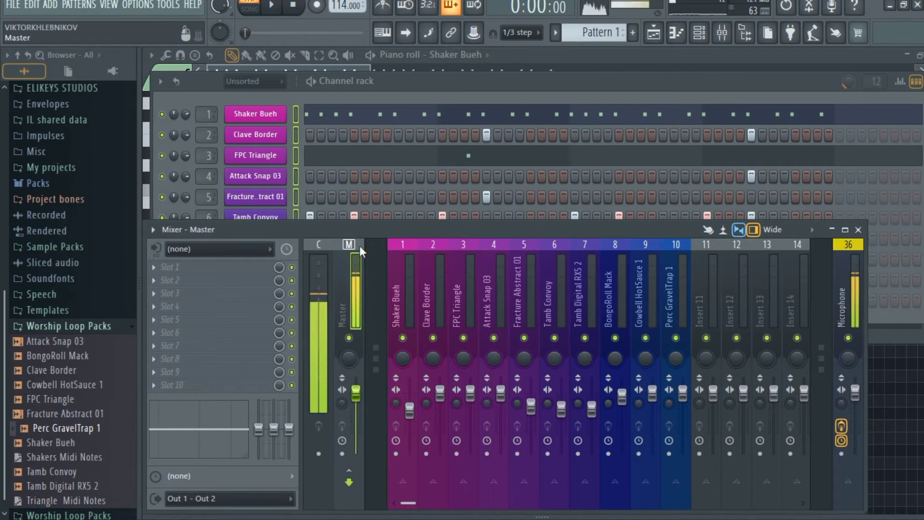
key("ctrl+e")
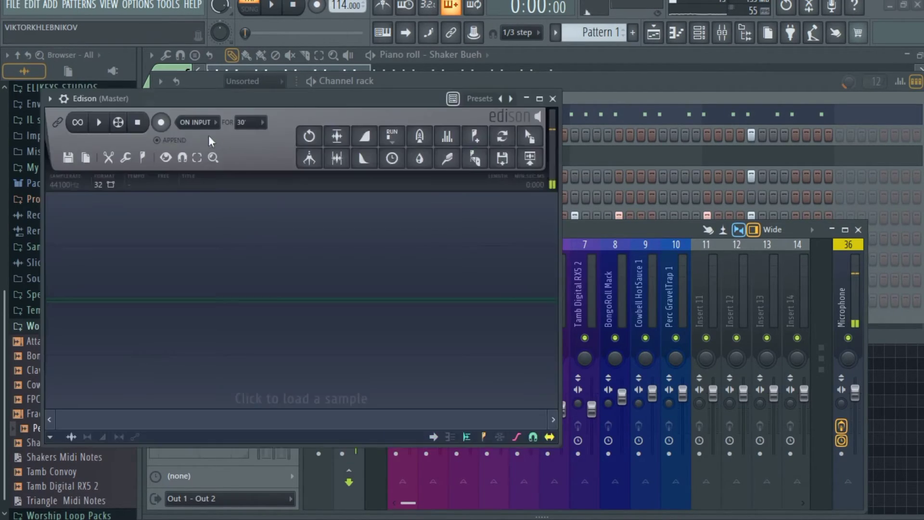
left_click_drag(147, 105, 331, 111)
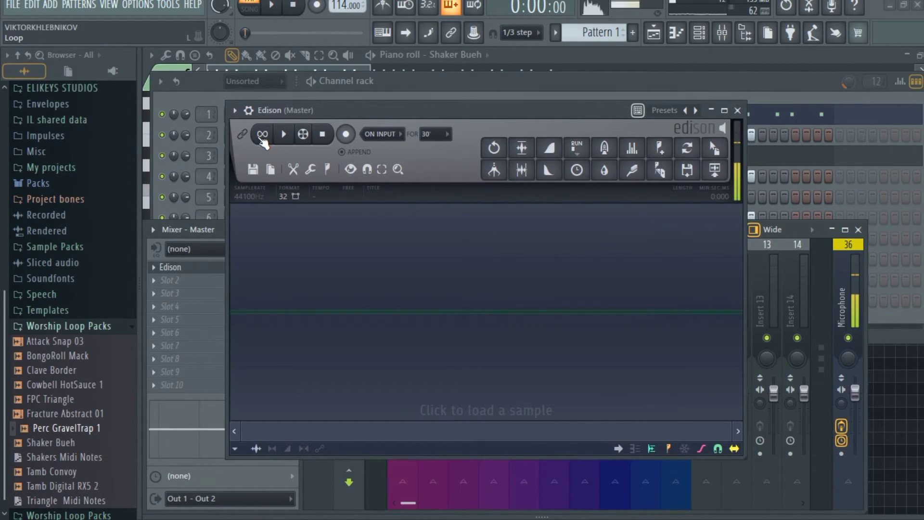
Enable looping in Edison and set its recording mode to On play.
left_click(263, 137)
key("space")
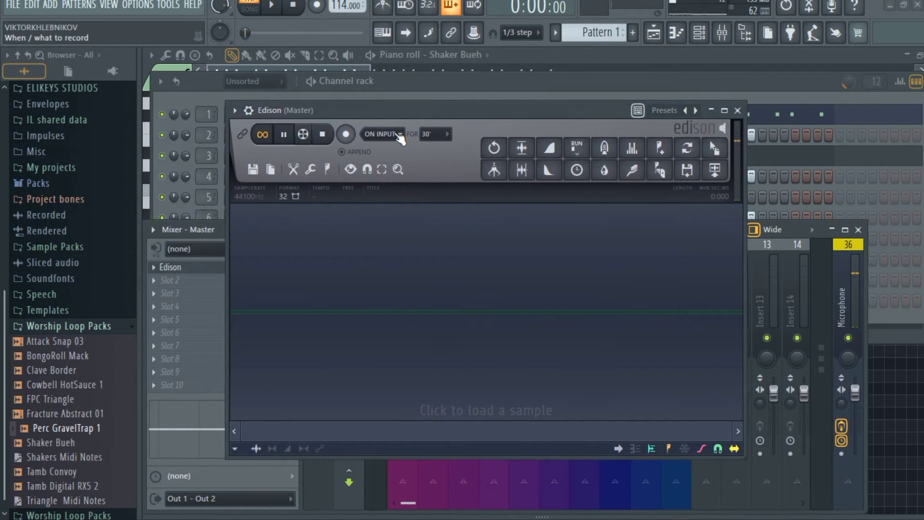
left_click(398, 136)
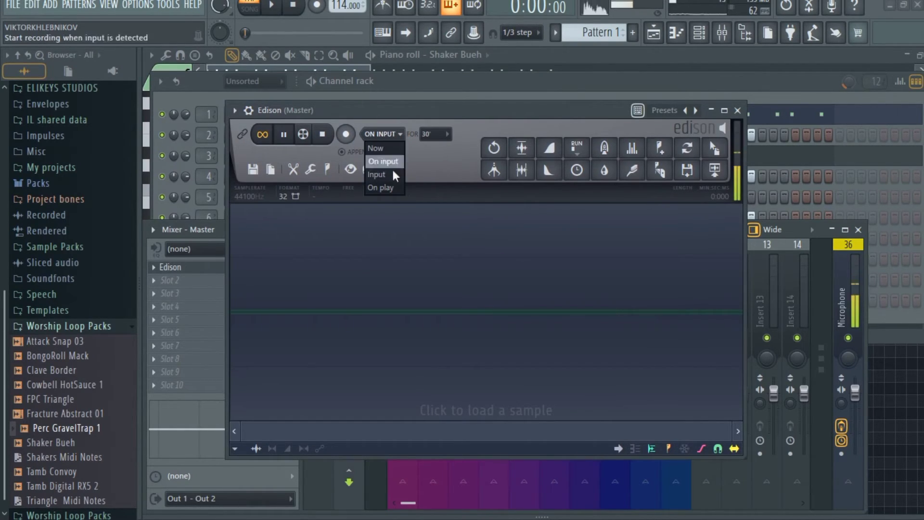
left_click(388, 192)
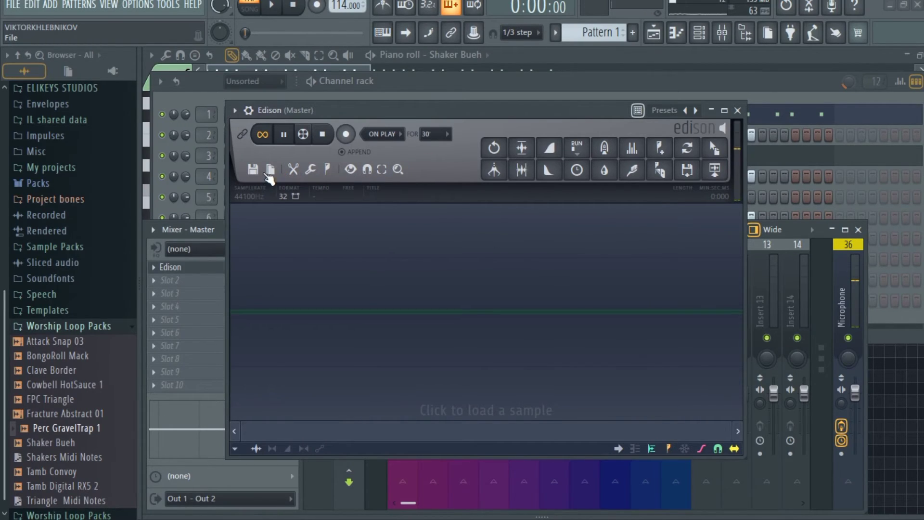
left_click(273, 172)
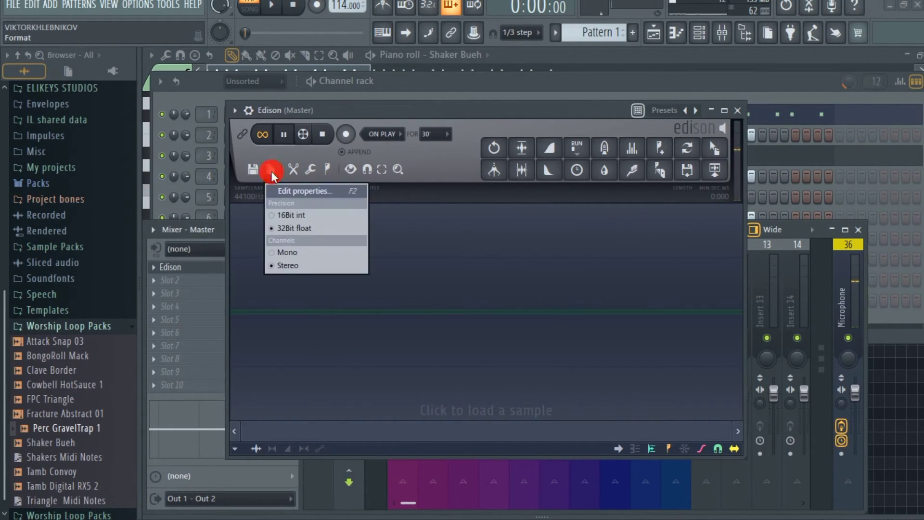
left_click(271, 169)
left_click(270, 169)
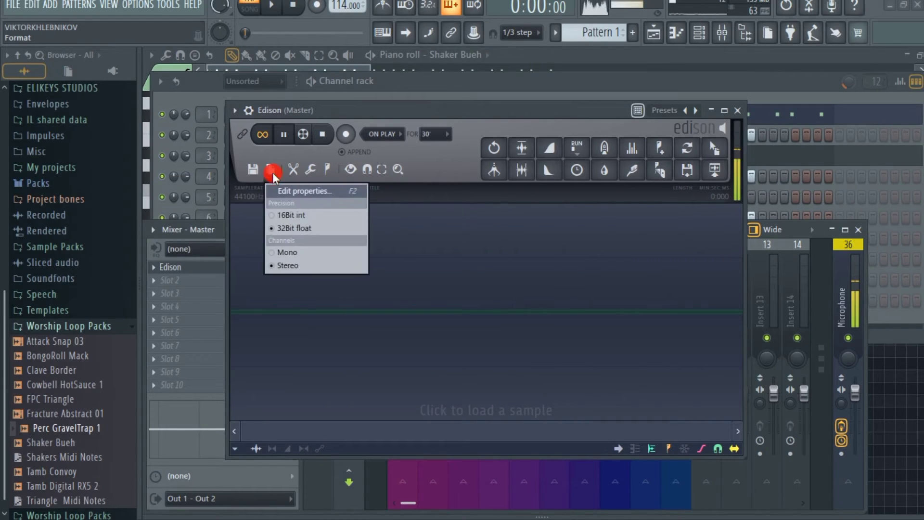
left_click(282, 192)
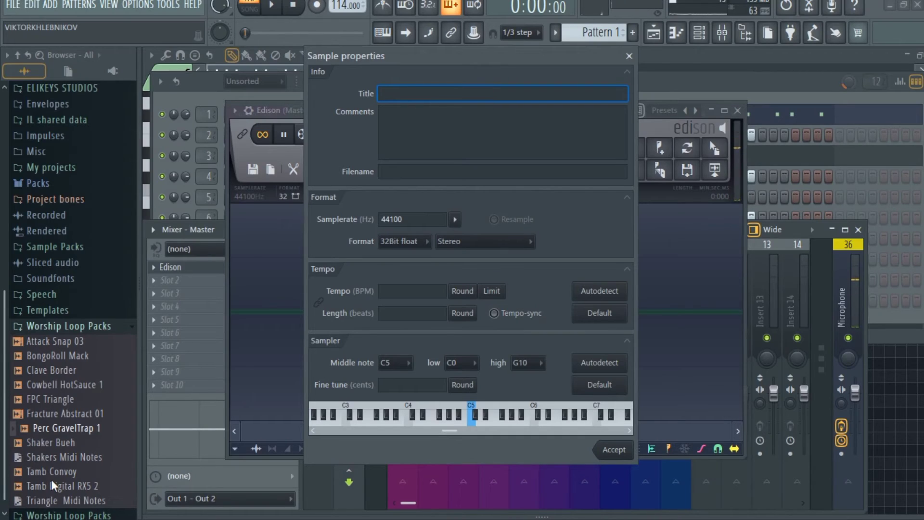
key("shift+F10")
key("Escape")
key("Escape")
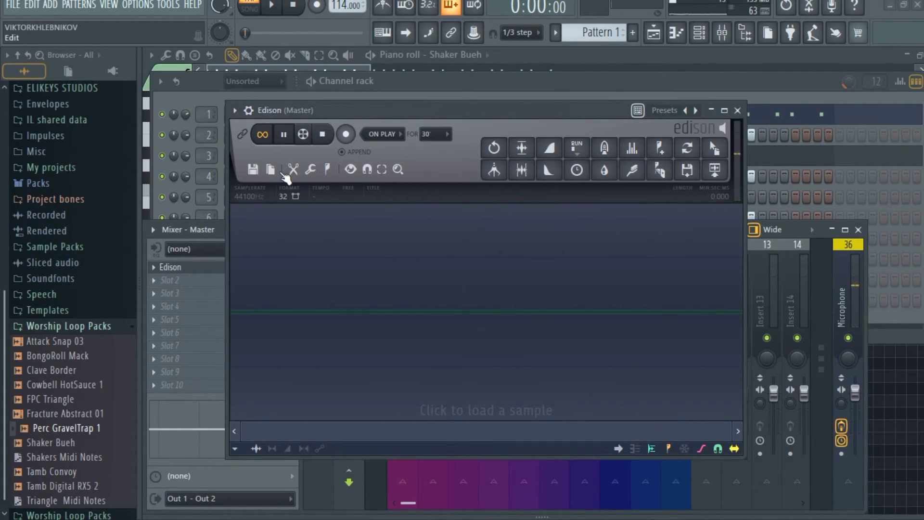
In Edison's sample properties, enter the title Worship Loops and filename Worship Loops 1, enable tempo-sync at 114 BPM, and accept.
left_click(270, 172)
left_click(293, 171)
left_click(270, 169)
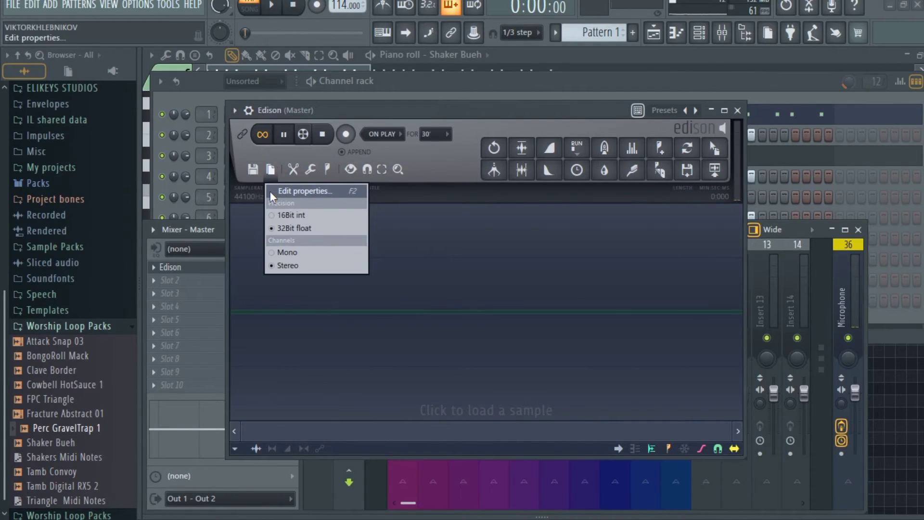
left_click(288, 188)
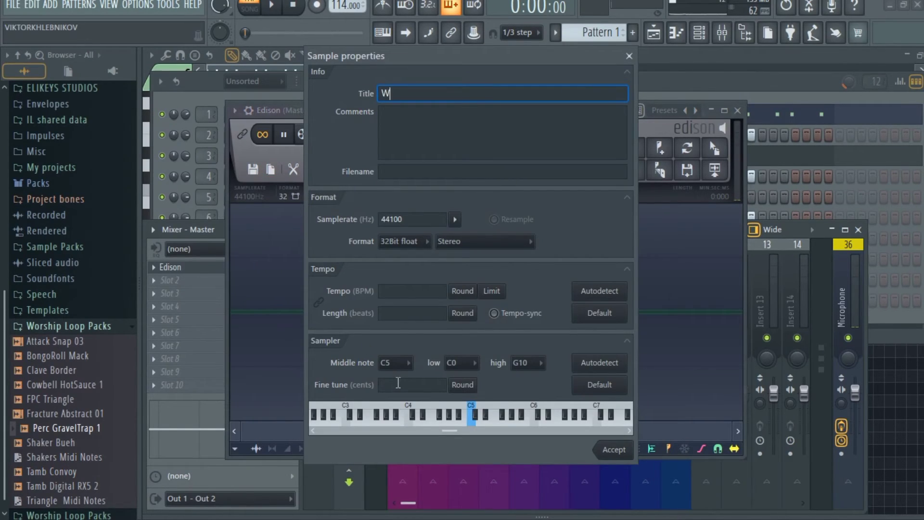
type("Worship Loops")
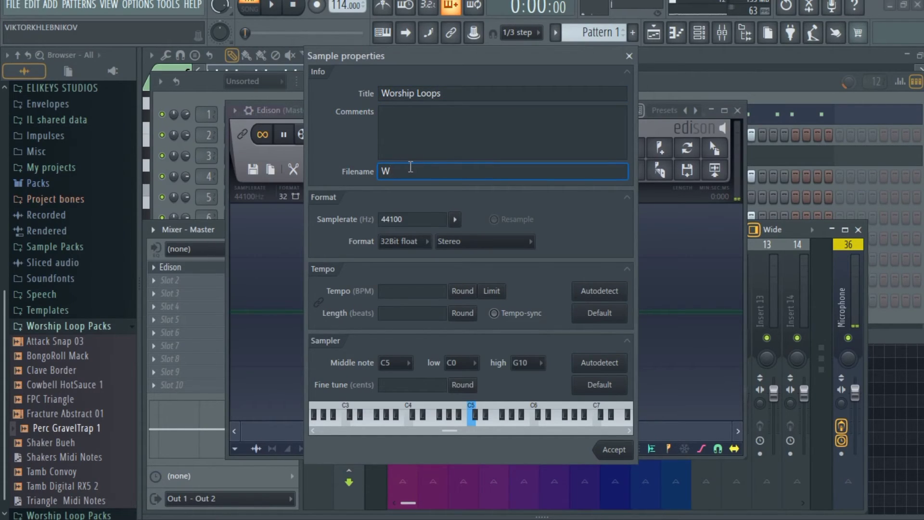
type("ip Loops 1")
left_click(514, 223)
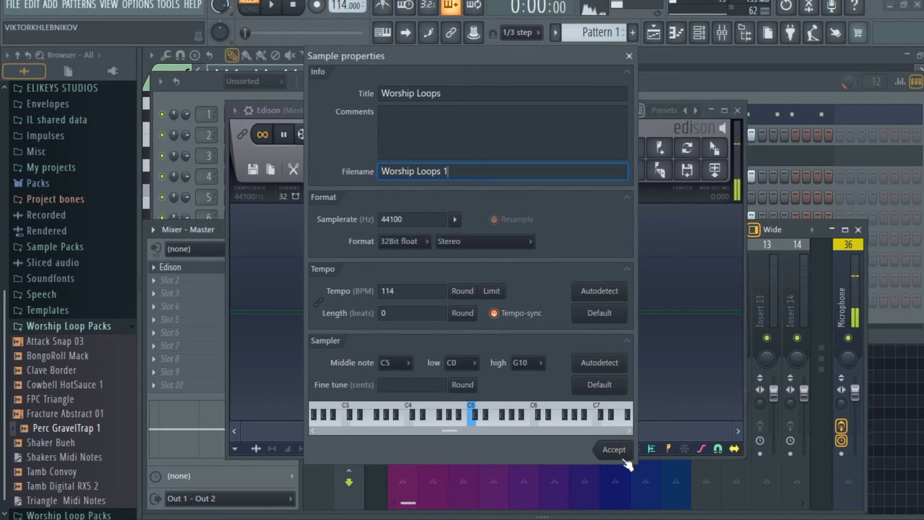
left_click(614, 449)
left_click(651, 448)
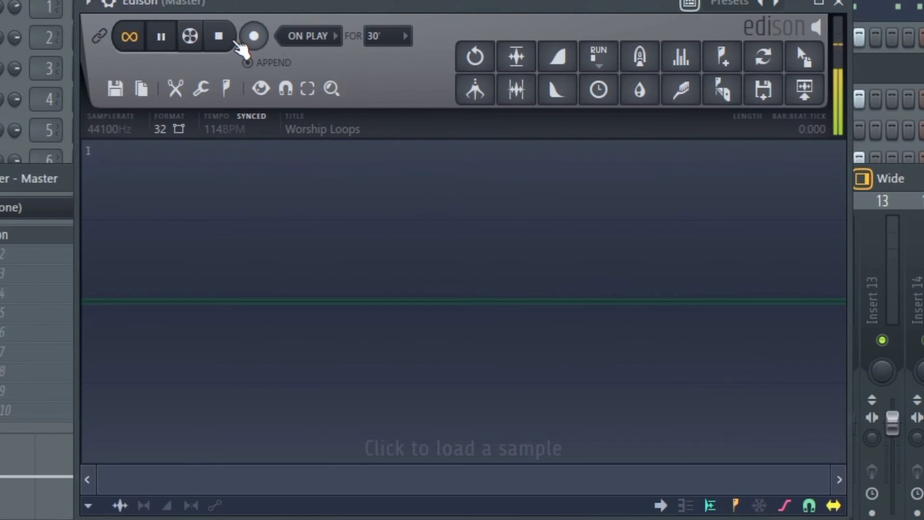
Arm Edison and record the playing pattern past its loop point, stopping after the second Song jump marker.
left_click(254, 38)
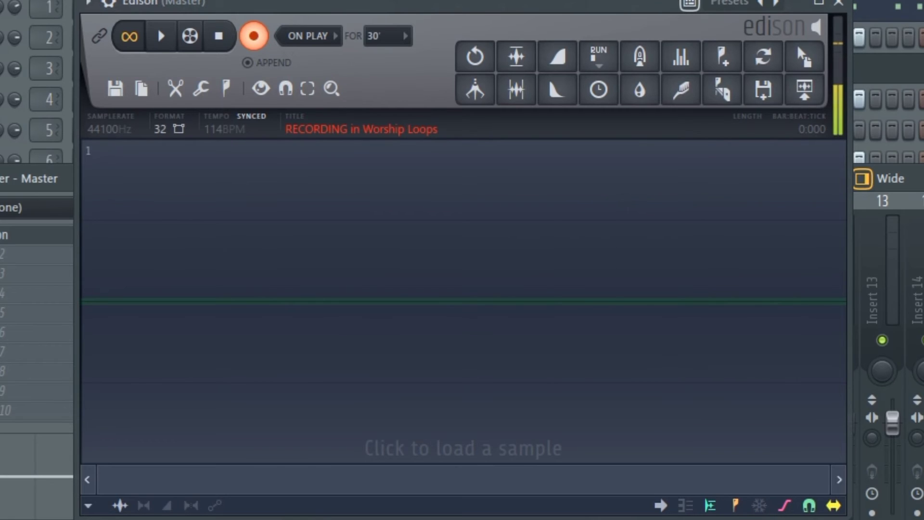
key("space")
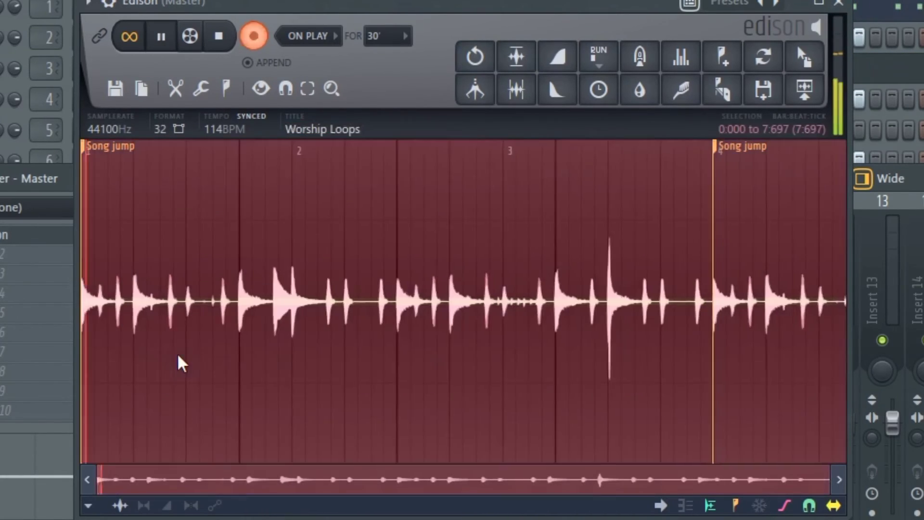
key("space")
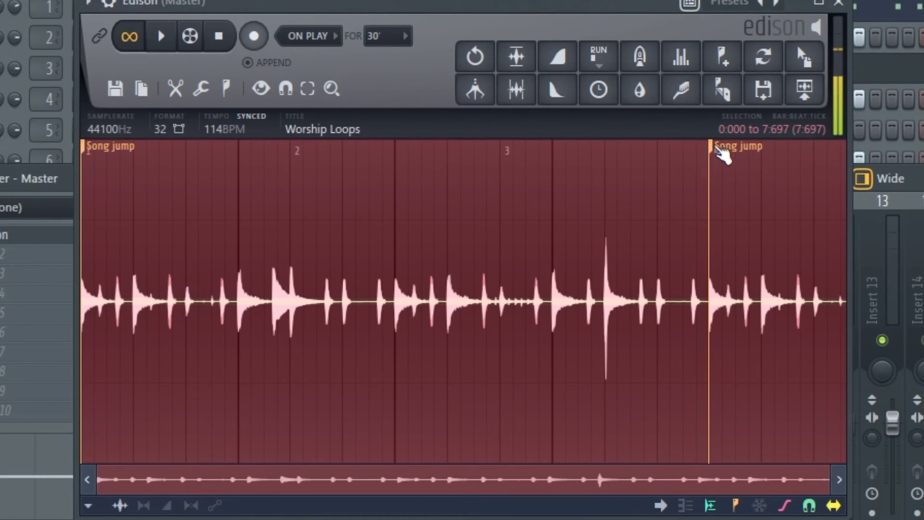
Trim the recording to one loop by deleting the audio from the second Song jump marker onward.
left_click(722, 155)
key("Delete")
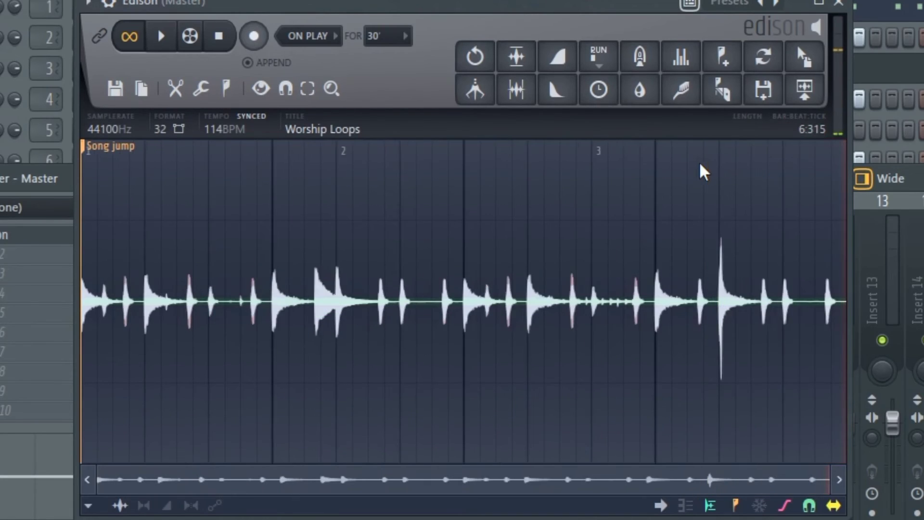
key("space")
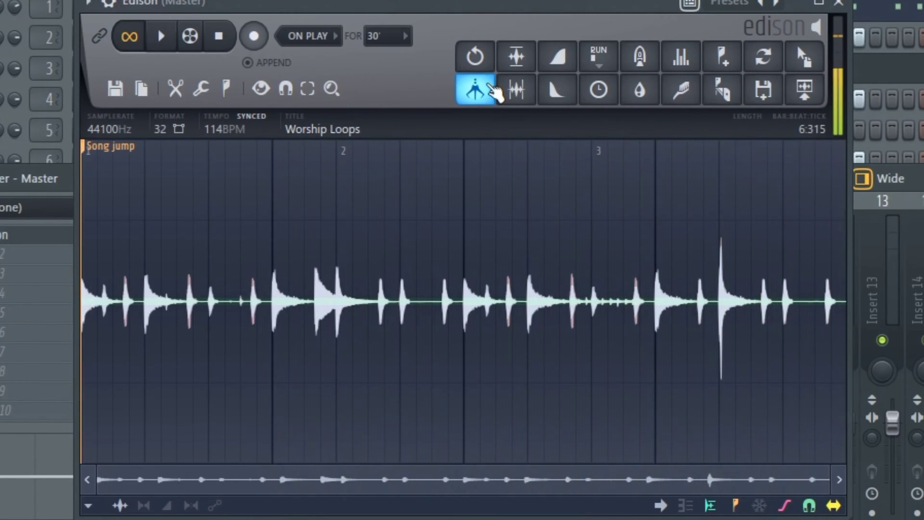
left_click(492, 71)
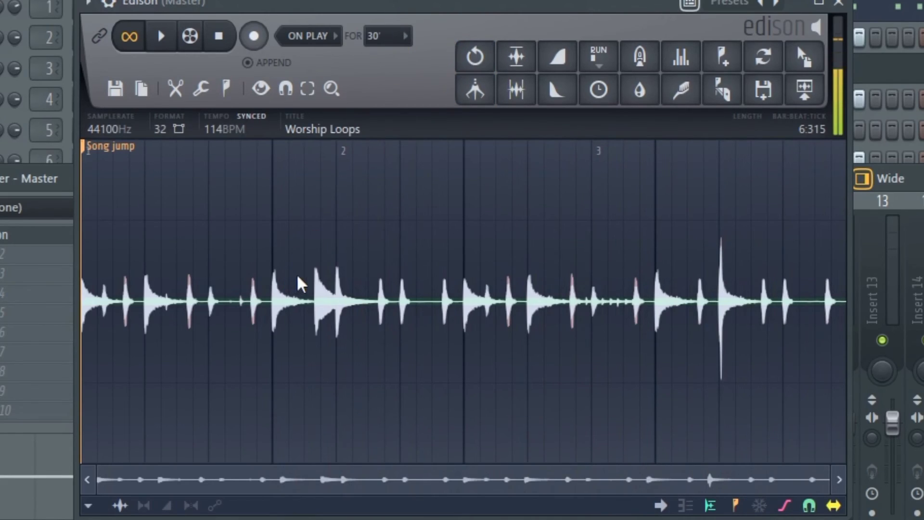
Select the whole recording in Edison, normalize it, and audition the louder loop.
key("ctrl+a")
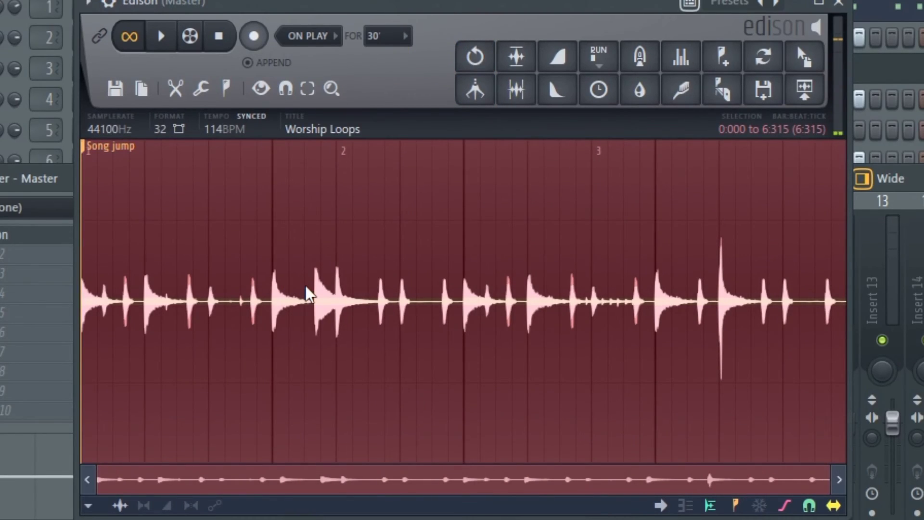
key("ctrl+n")
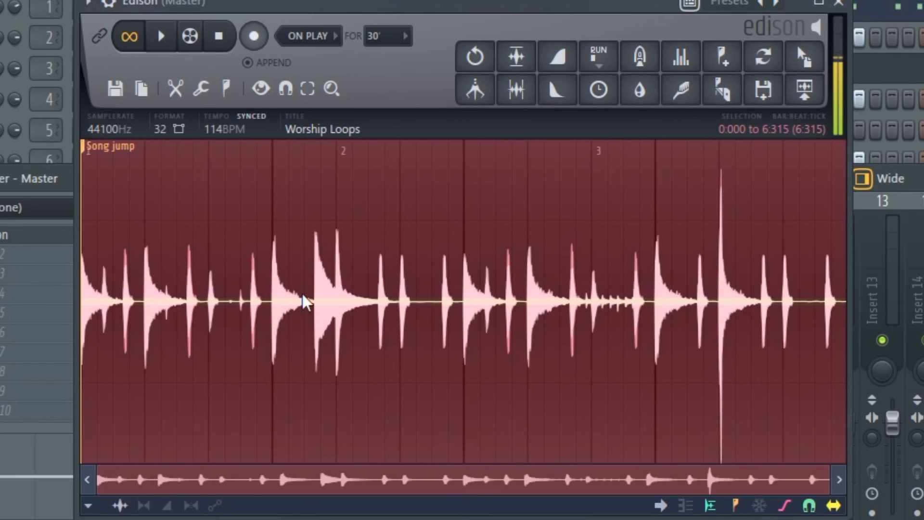
key("space")
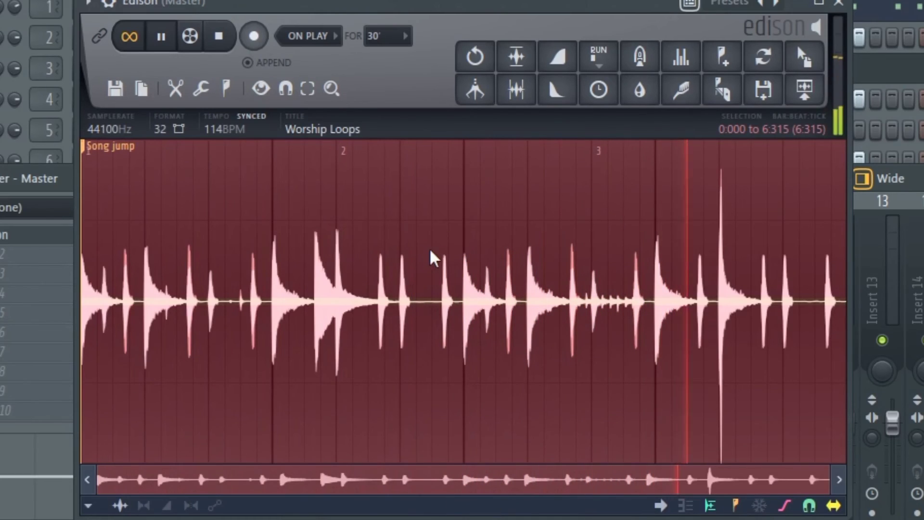
key("space")
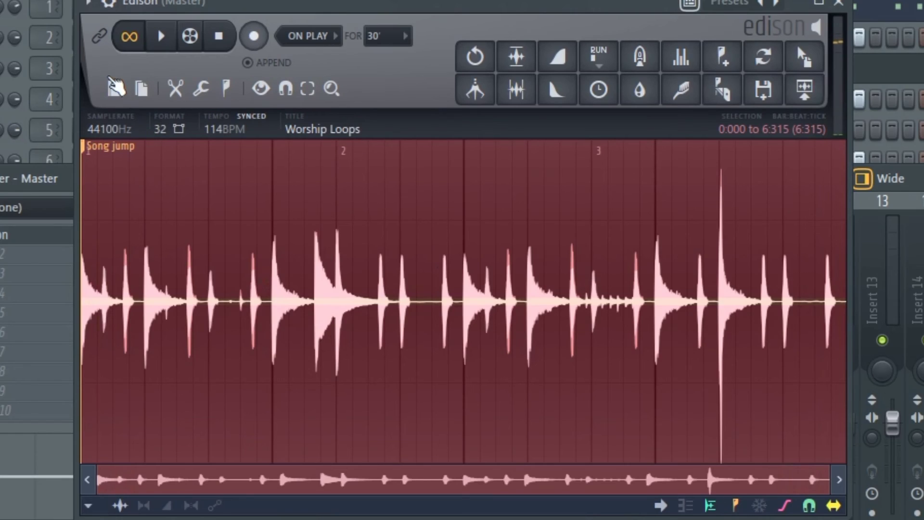
Save the sample as Worship Loops 1.wav in the Worship Loop Packs folder on the Desktop.
left_click(118, 90)
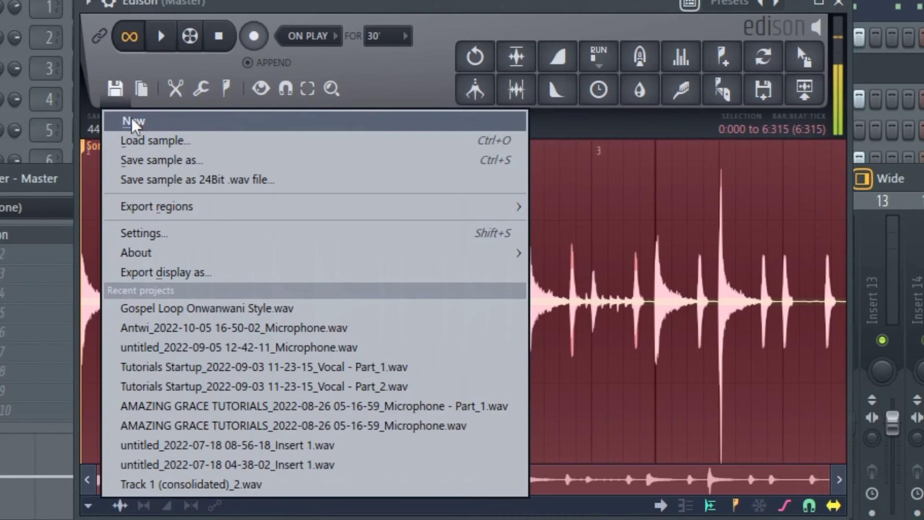
left_click(149, 161)
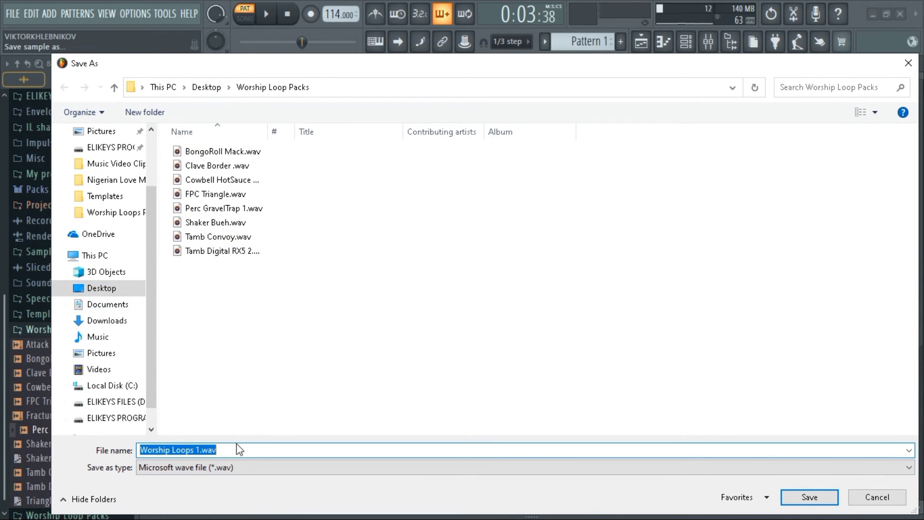
left_click(809, 497)
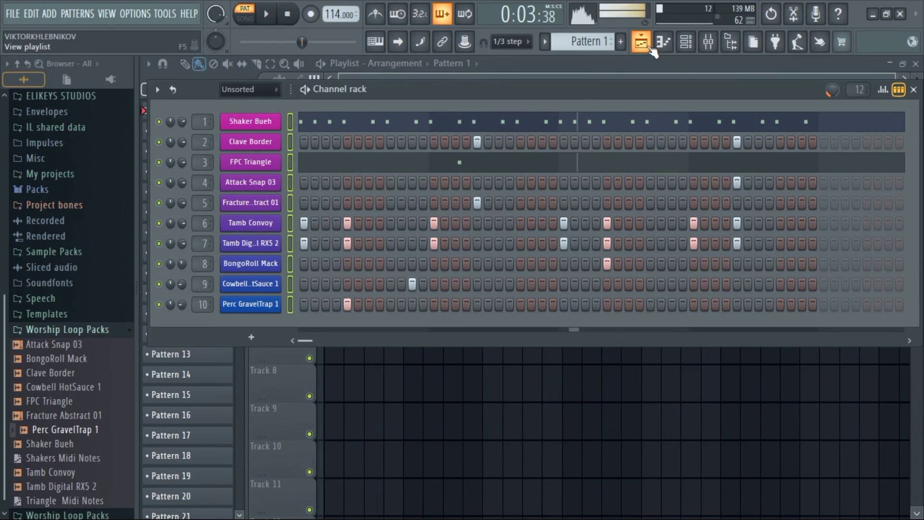
Import Worship Loops 1.wav from File Explorer's recent files onto Track 1 of the Playlist at bar 1.
left_click(651, 47)
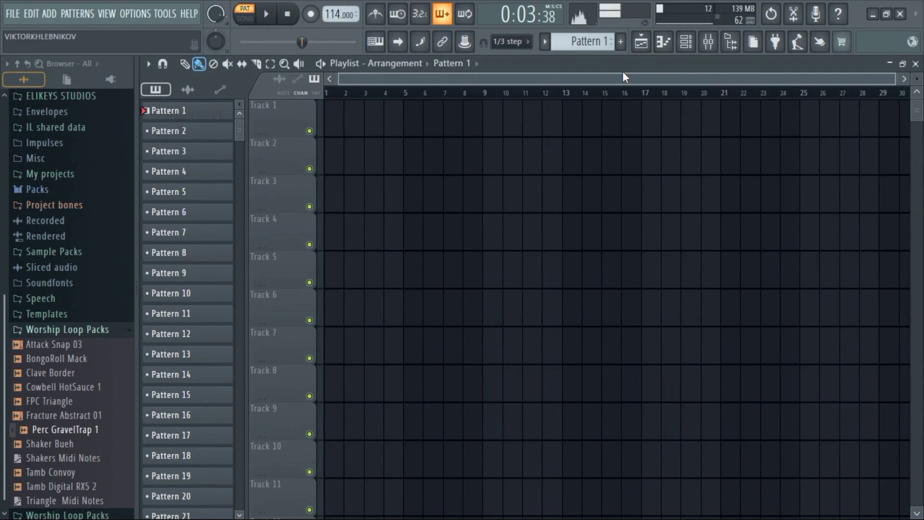
key("super")
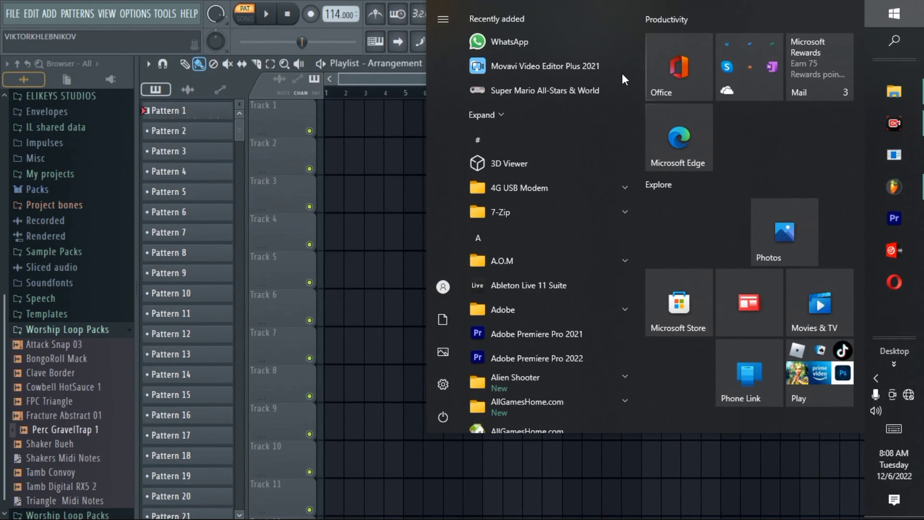
key("super+e")
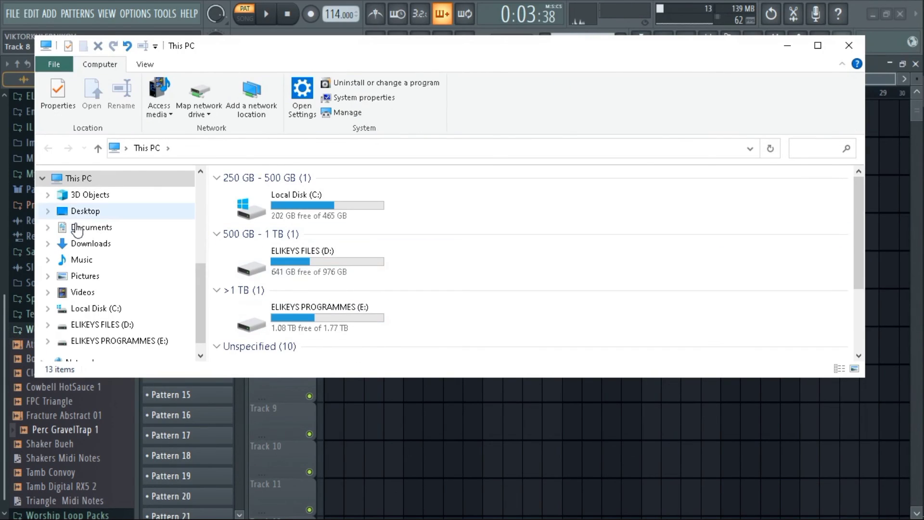
scroll(107, 221, "up", 2)
scroll(109, 224, "up", 4)
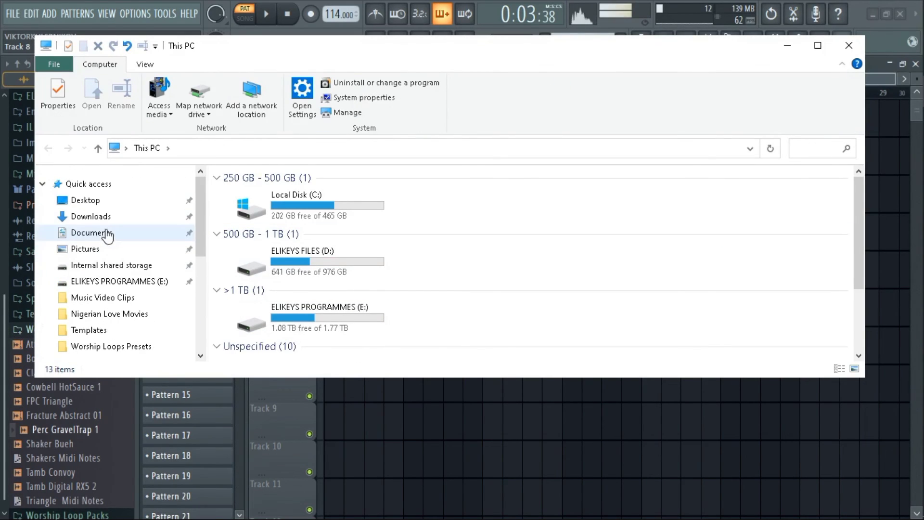
left_click(114, 186)
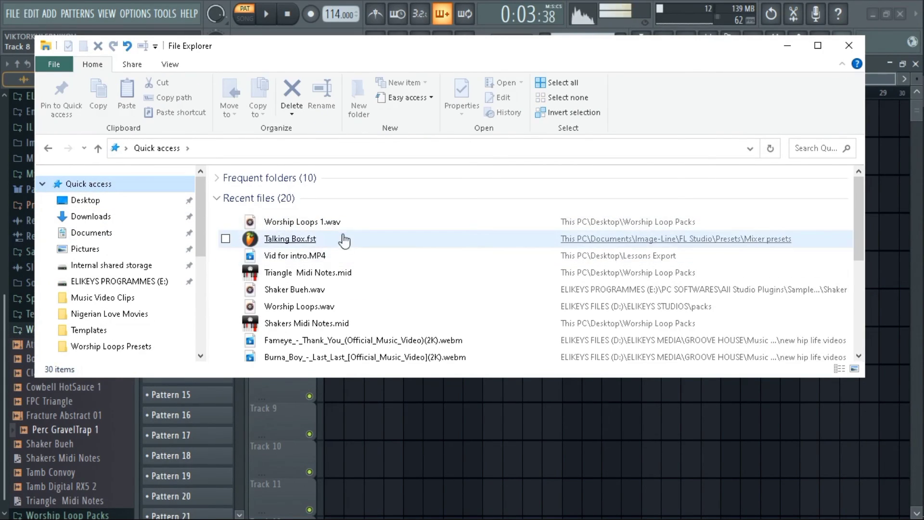
left_click(341, 226)
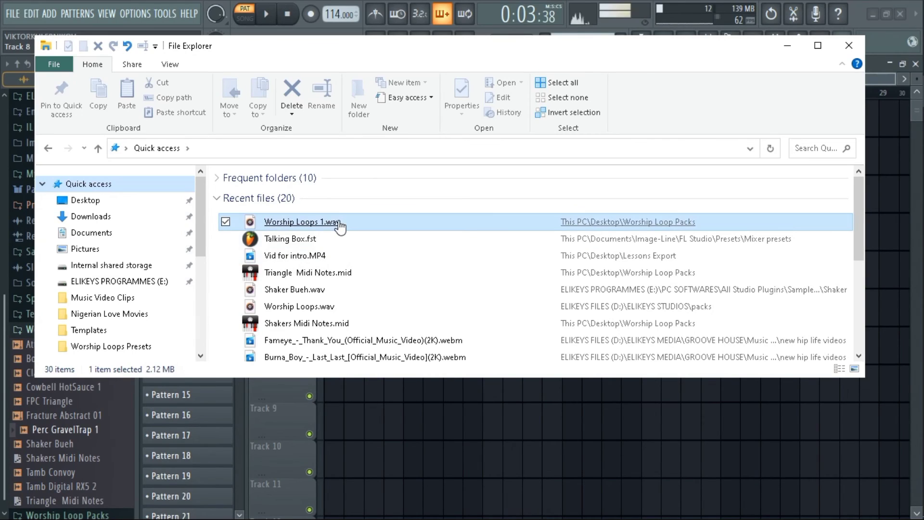
left_click_drag(422, 438, 337, 109)
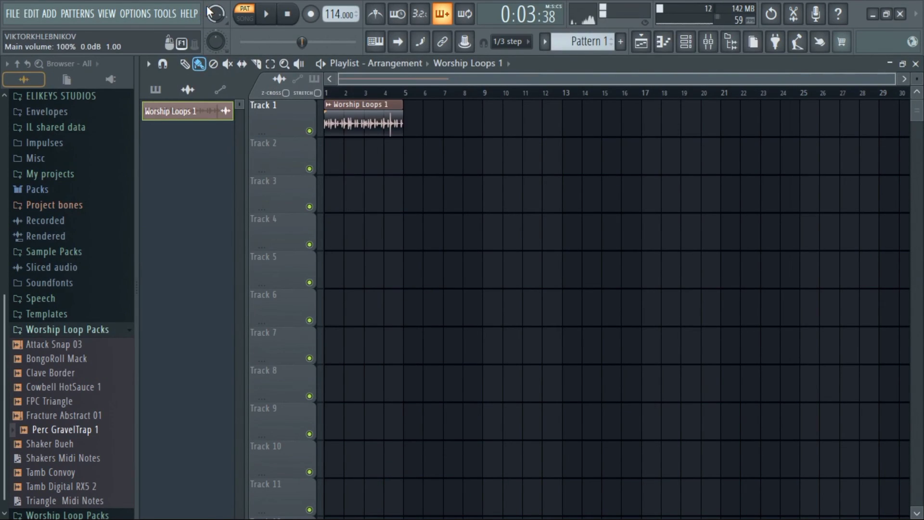
Audition the imported Worship Loops 1 clip in Song mode, then stop playback.
key("space")
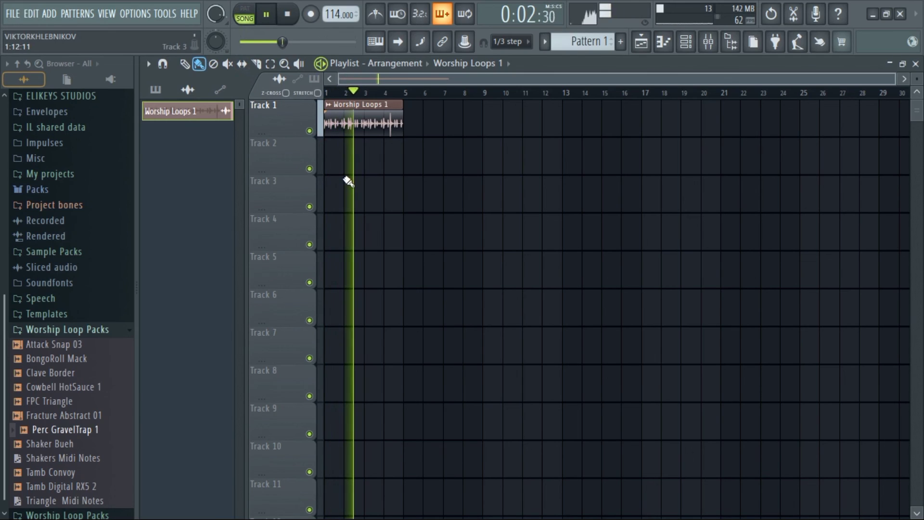
scroll(312, 149, "up", 3)
key("space")
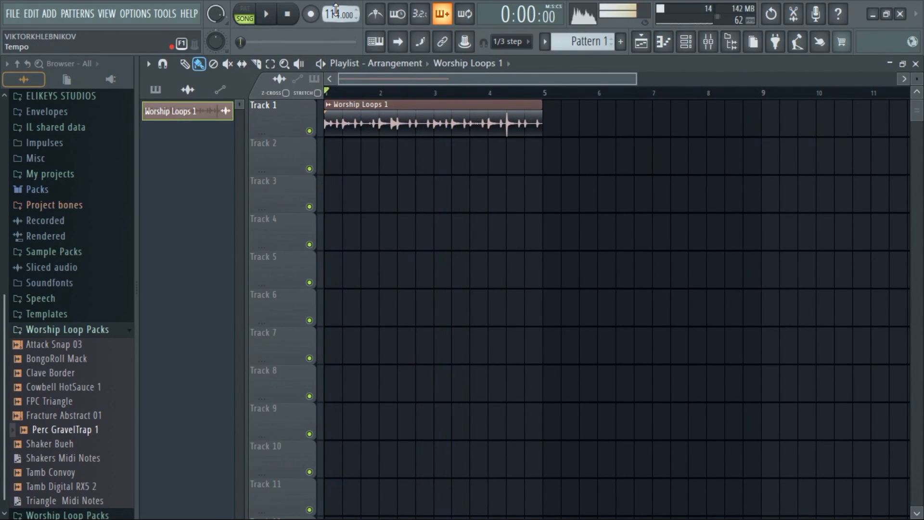
Set the project tempo to 100 BPM, restretch all channels, and audition the loop against the metronome.
right_click(337, 13)
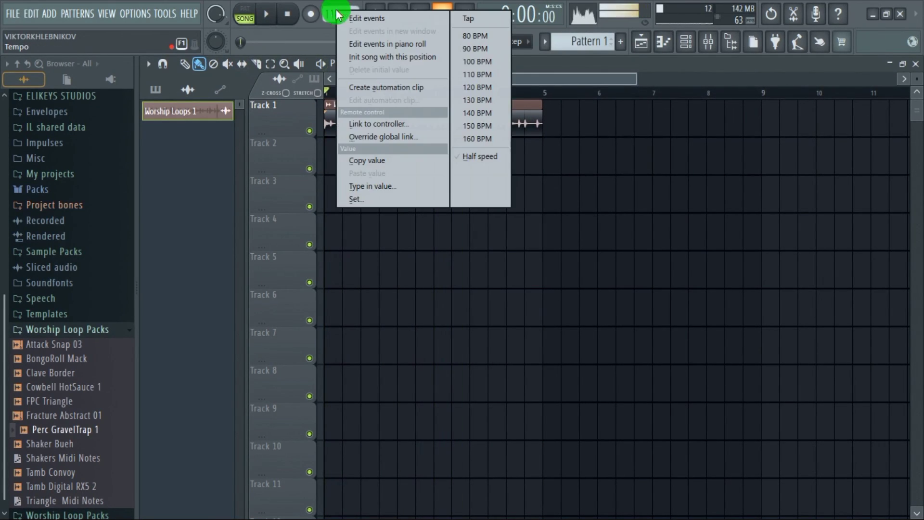
left_click(481, 61)
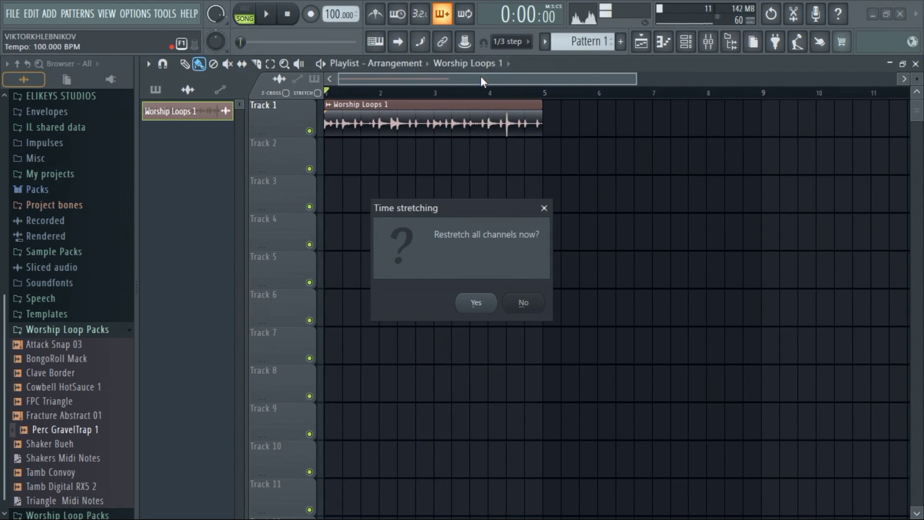
left_click(476, 302)
key("space")
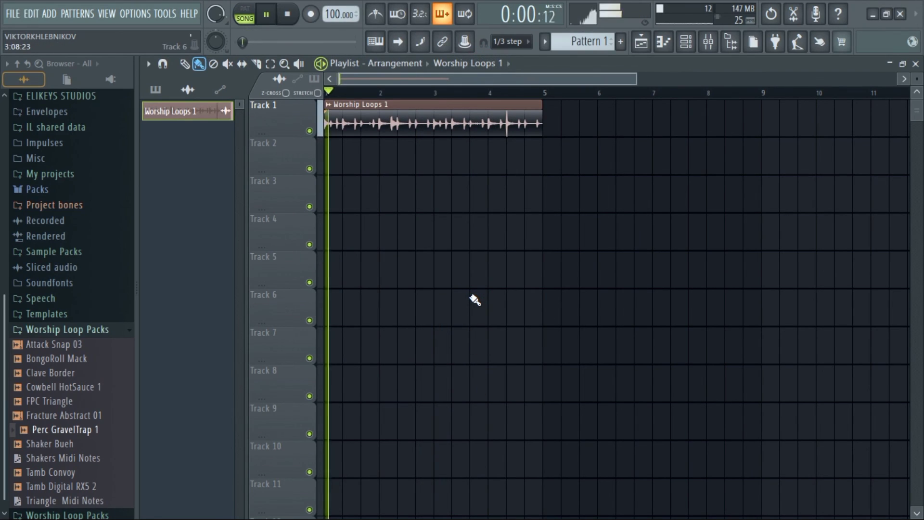
left_click(376, 14)
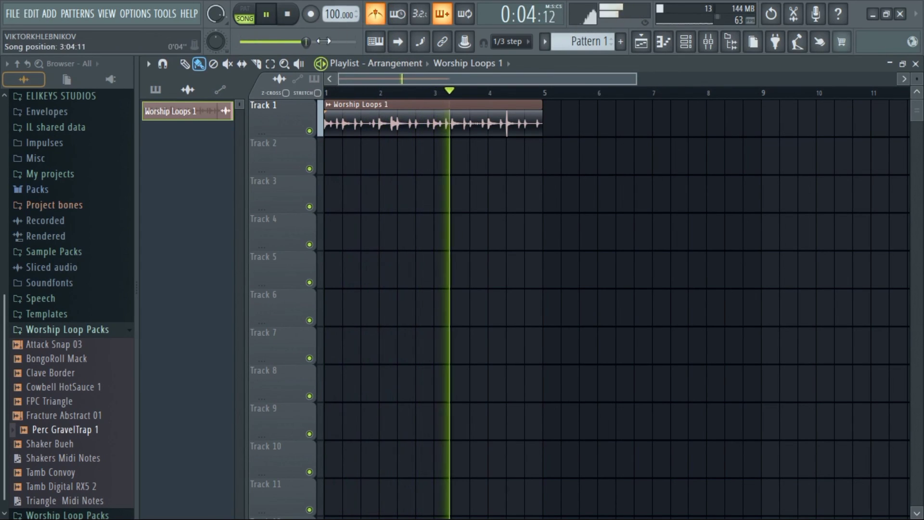
key("space")
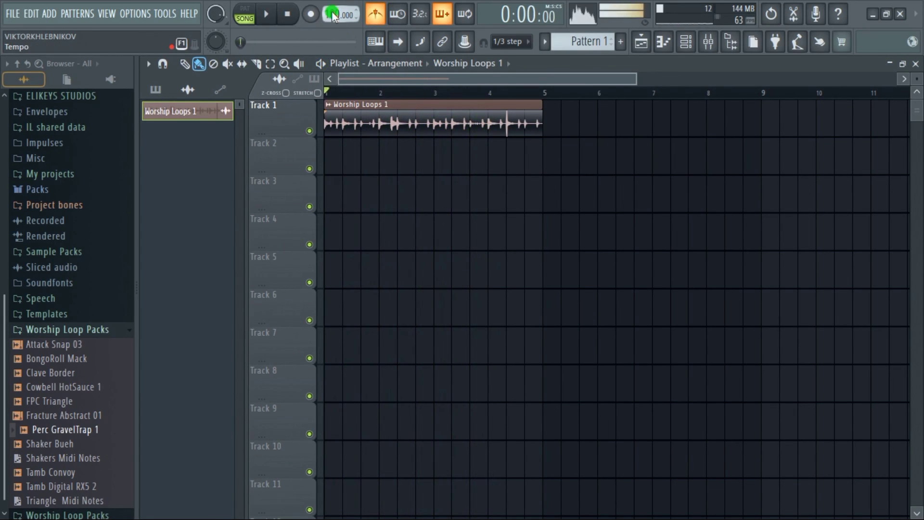
Set the project tempo to 120 BPM, restretch all channels, and audition the loop against the metronome.
right_click(332, 14)
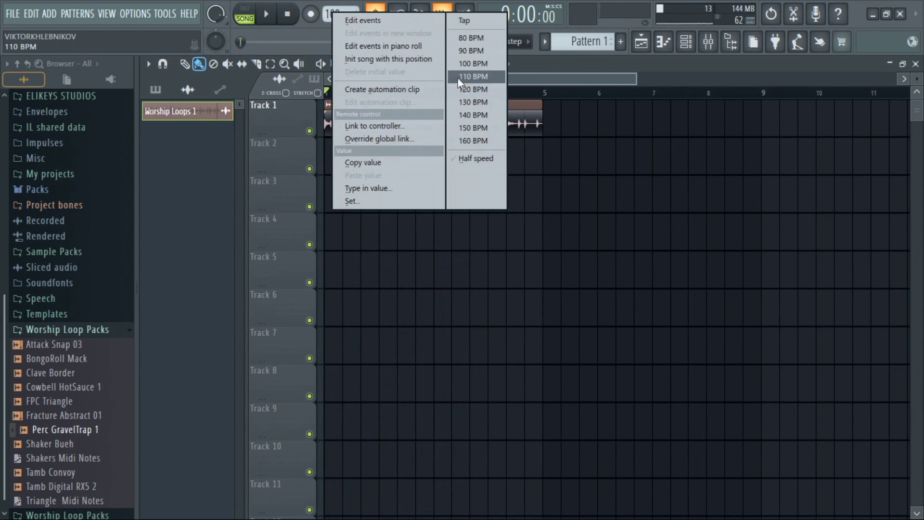
left_click(487, 89)
left_click(476, 303)
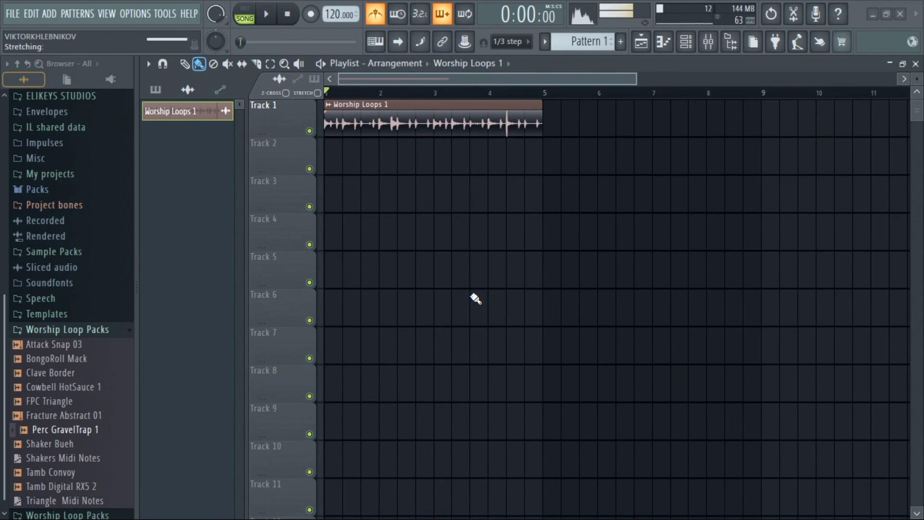
key("space")
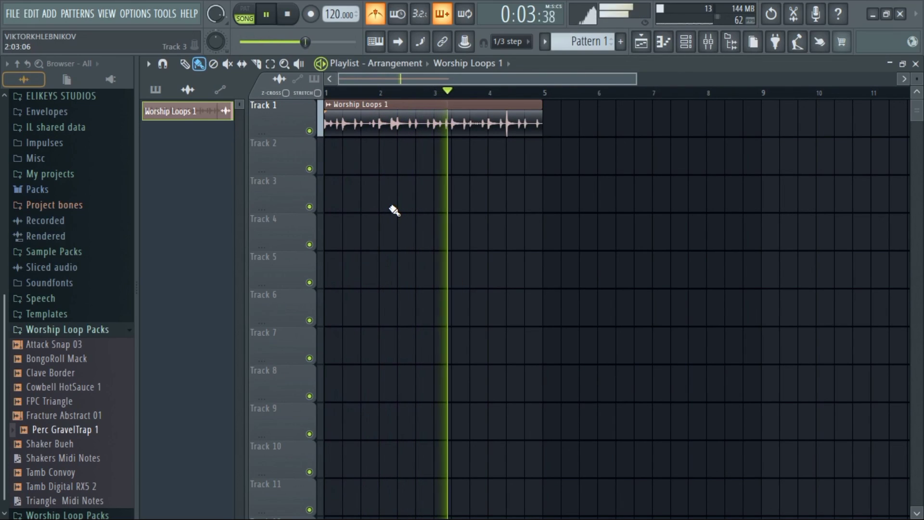
key("space")
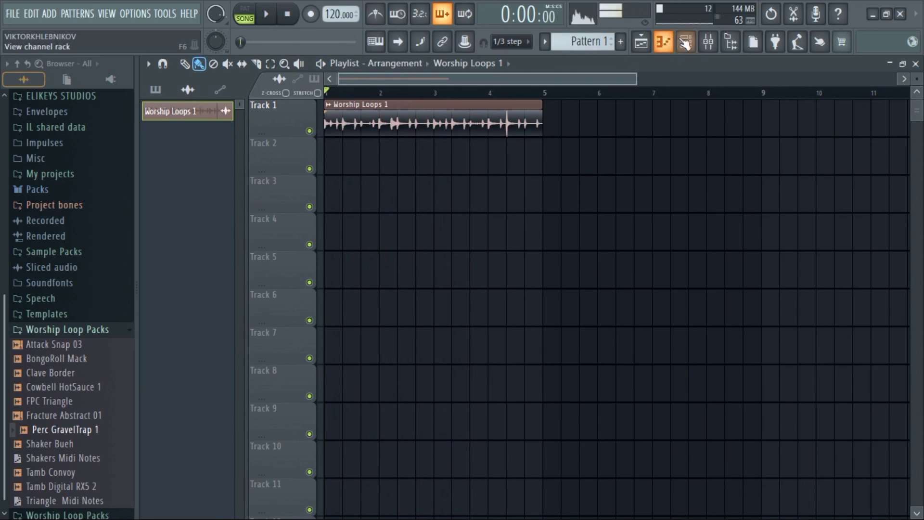
Show the Channel rack and bring up the list of instruments that can be added as a new channel.
left_click(685, 42)
left_click(251, 155)
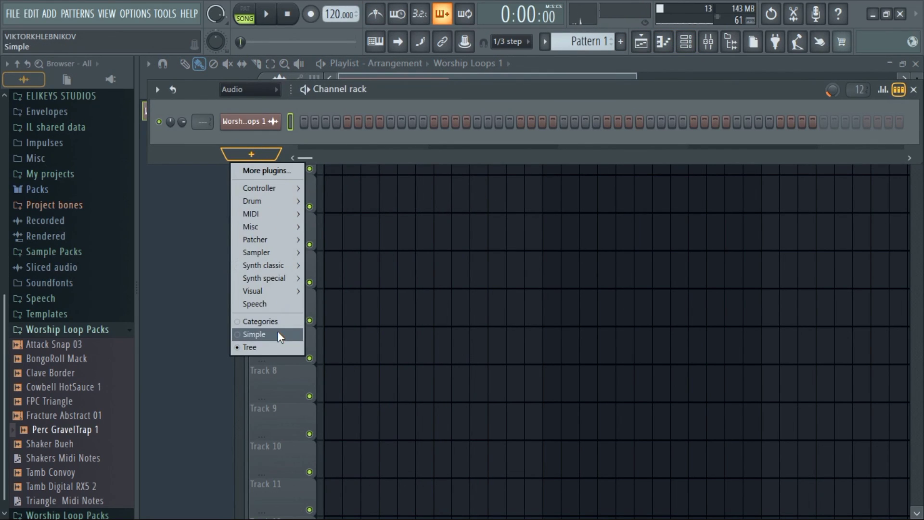